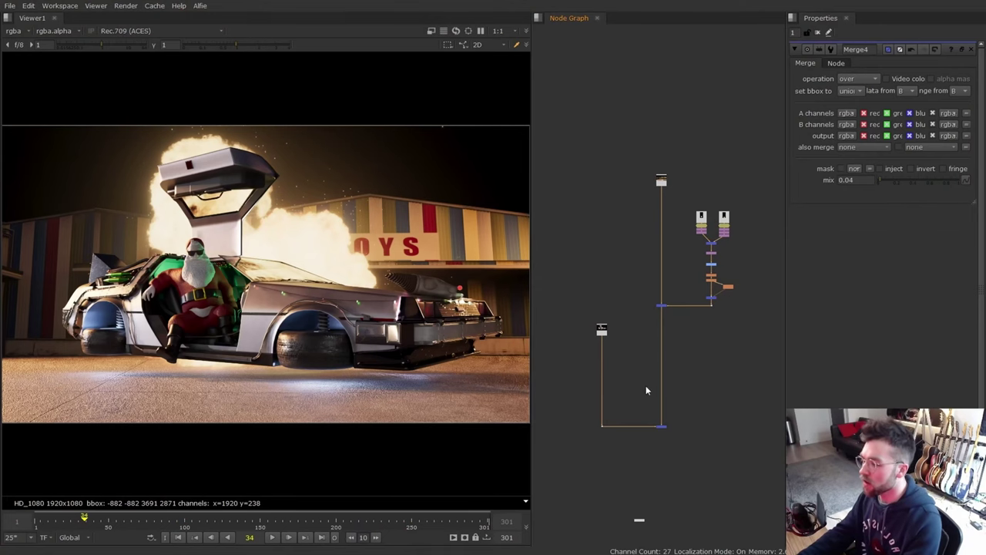
Step: Add an unconnected Bokeh node in the empty graph area below the final Merge node
key(Tab)
text(bokeh)
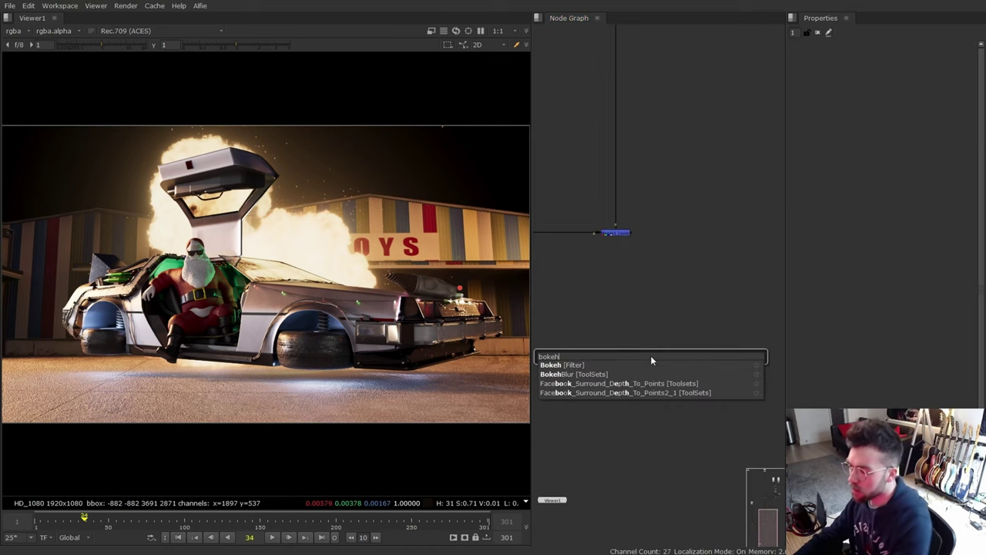
click(606, 364)
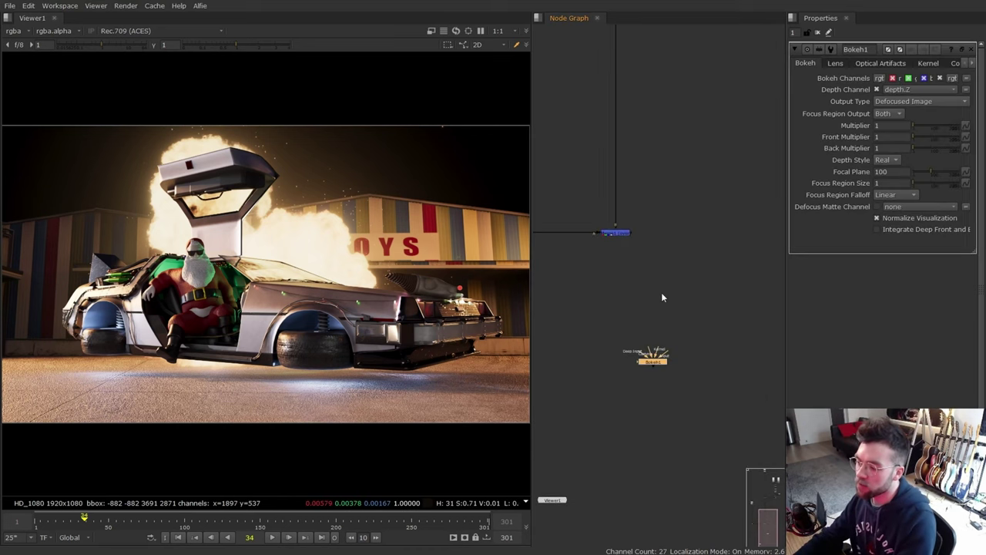
drag(646, 364, 615, 395)
click(639, 370)
middle_drag(639, 370, 698, 354)
scroll(720, 393, up, 2)
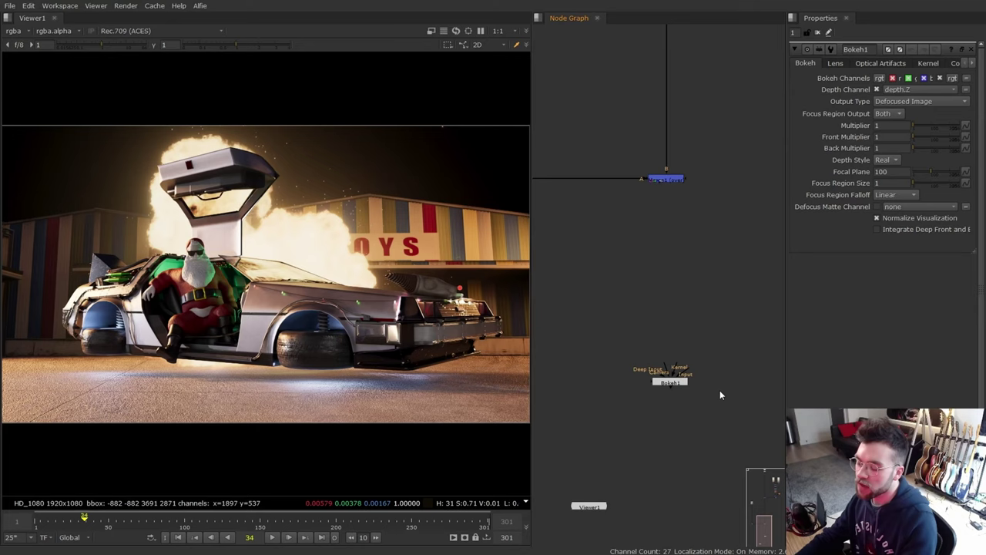
drag(726, 399, 610, 347)
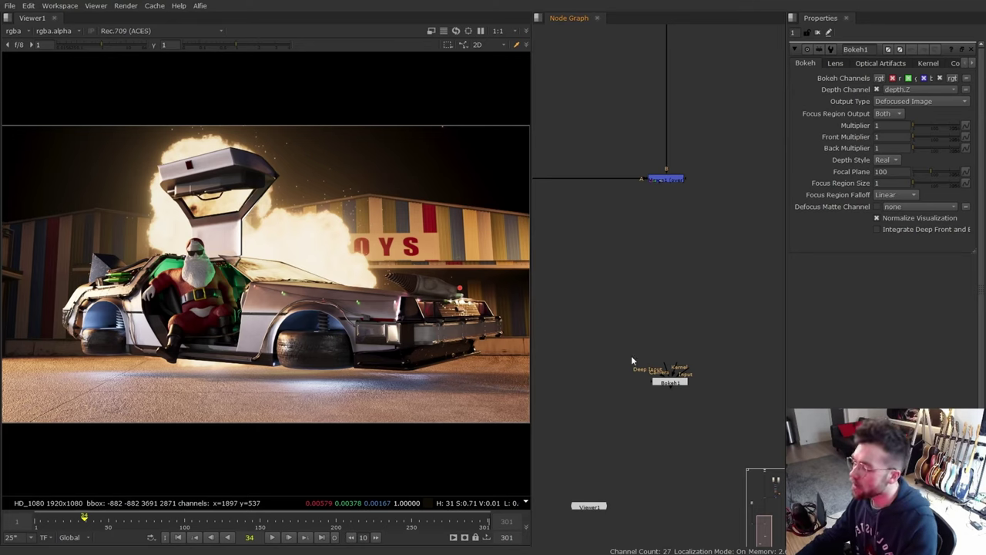
drag(573, 339, 753, 412)
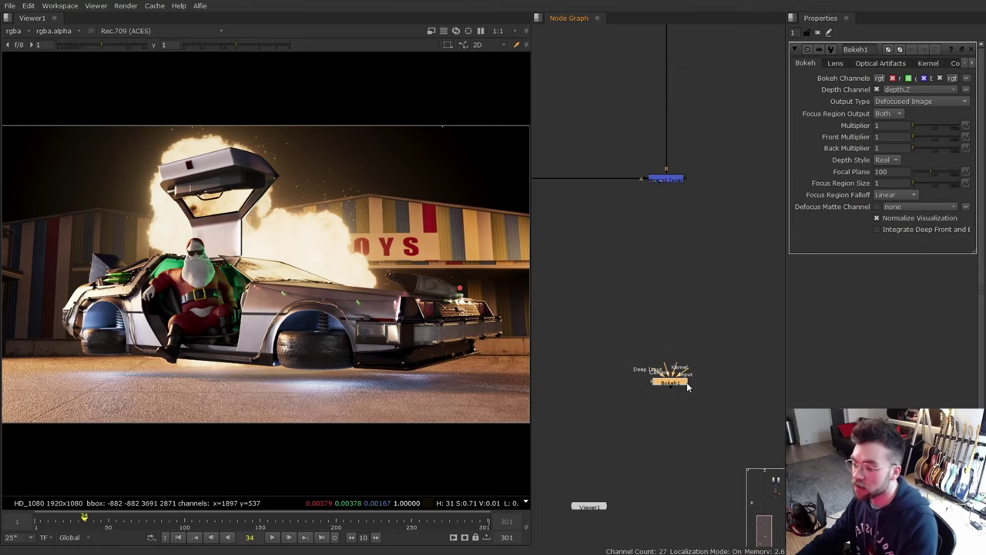
click(718, 405)
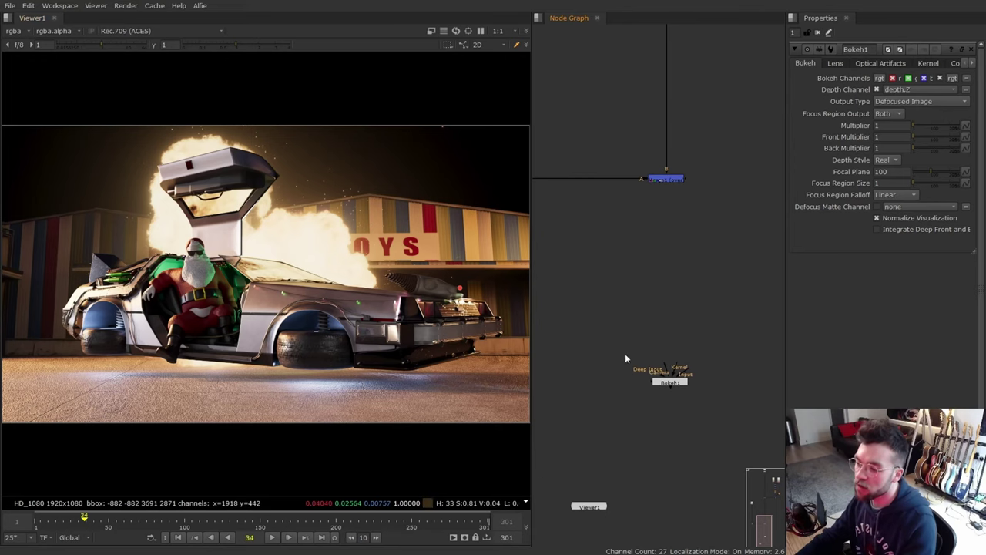
scroll(688, 297, down, 2)
scroll(647, 302, up, 2)
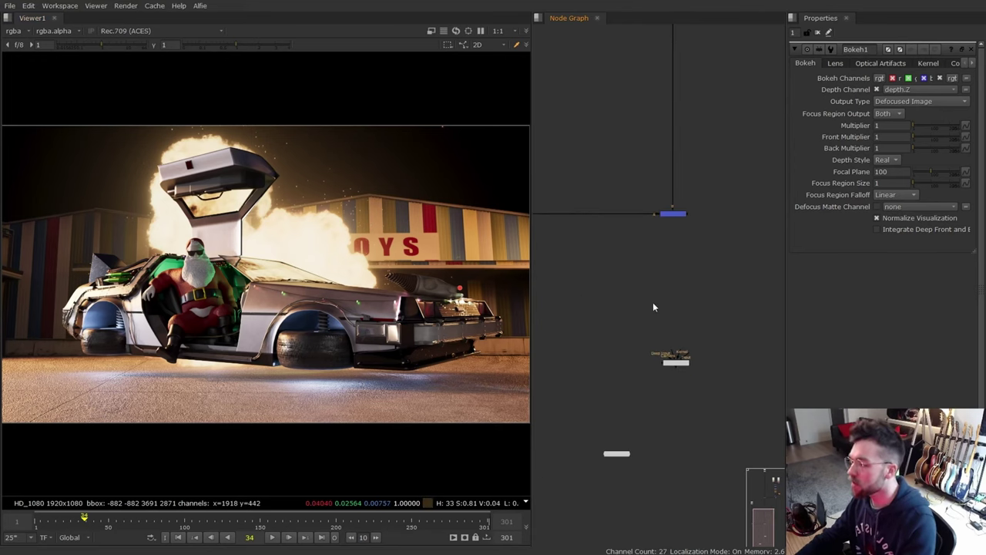
drag(667, 386, 695, 364)
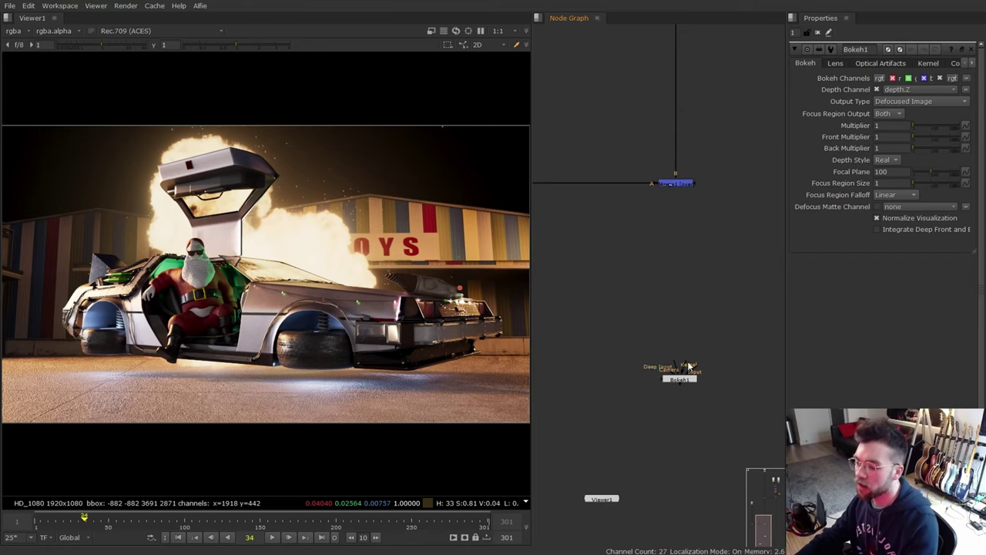
scroll(686, 370, down, 3)
scroll(681, 375, up, 4)
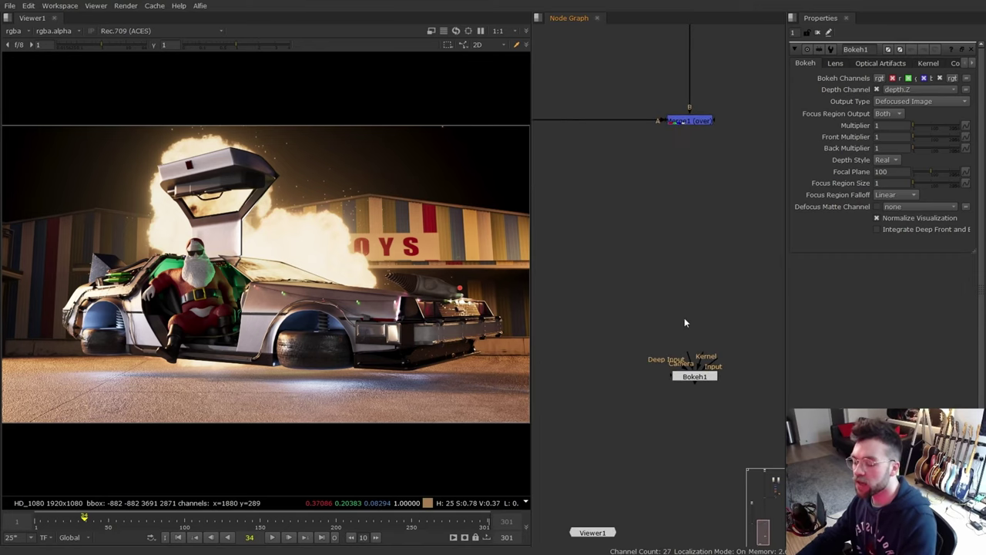
scroll(639, 415, down, 5)
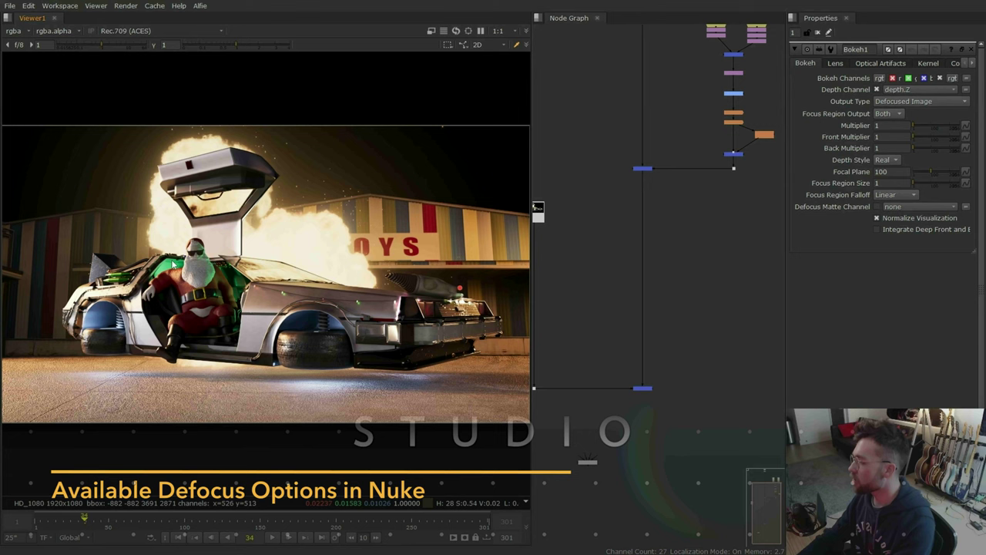
Step: View the background plate, the individual explosion elements and the output of the explosion branch one after another
key(f)
click(671, 84)
key(1)
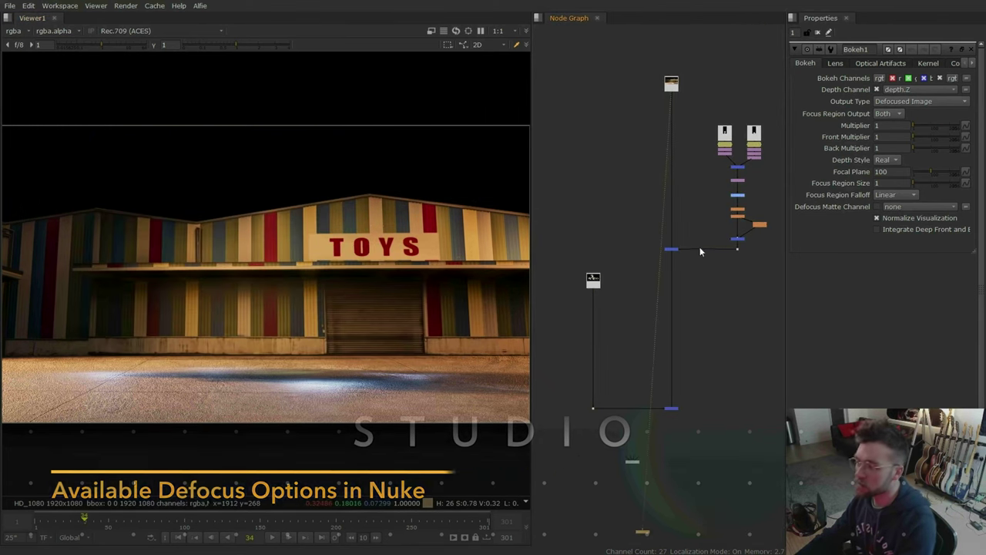
middle_drag(750, 252, 731, 267)
click(721, 263)
key(1)
middle_drag(716, 205, 658, 264)
scroll(657, 259, up, 3)
click(654, 225)
key(1)
click(692, 226)
key(1)
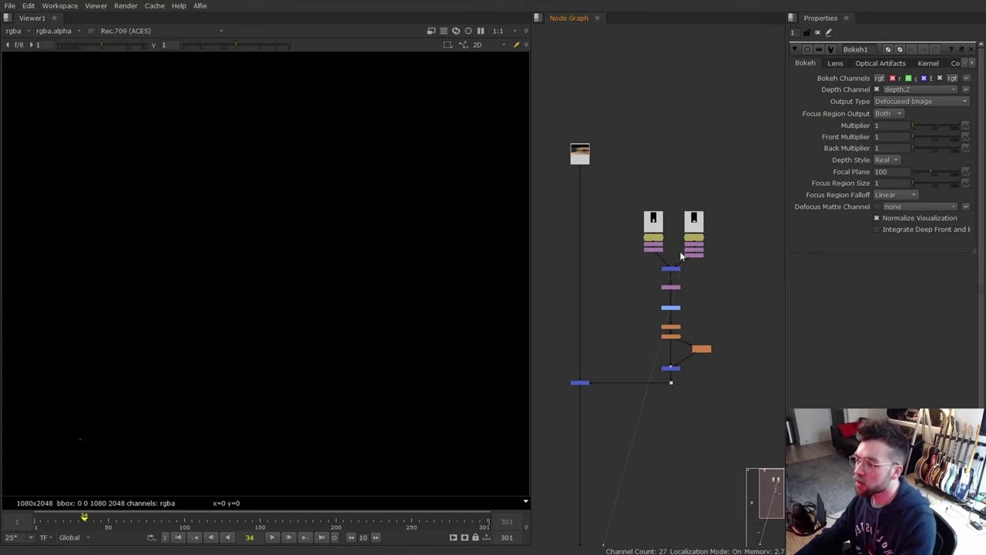
drag(660, 373, 684, 387)
key(1)
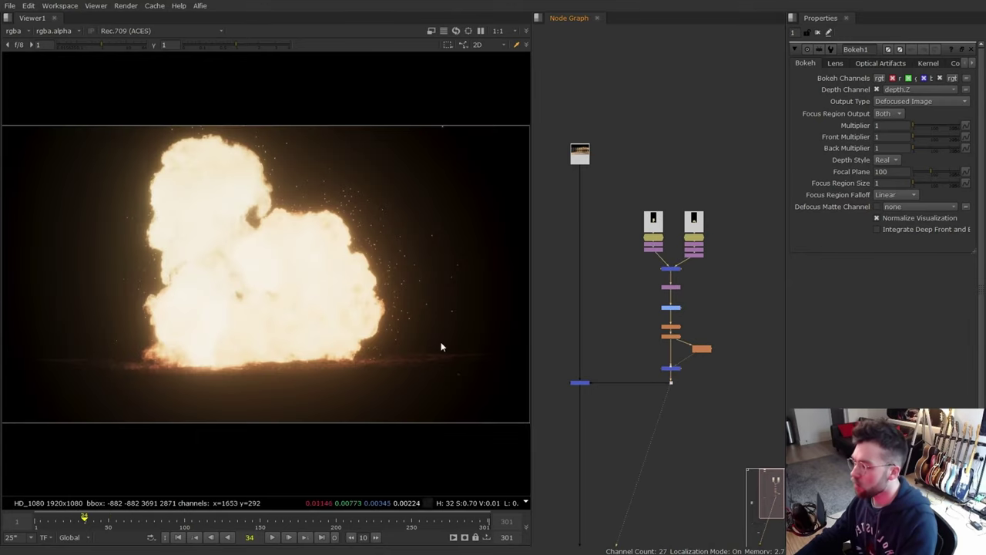
Step: View the merge of the explosion over the background plate and the final Merge node's composite with the car
drag(563, 368, 613, 404)
key(1)
middle_drag(663, 539, 725, 325)
drag(720, 343, 600, 411)
key(1)
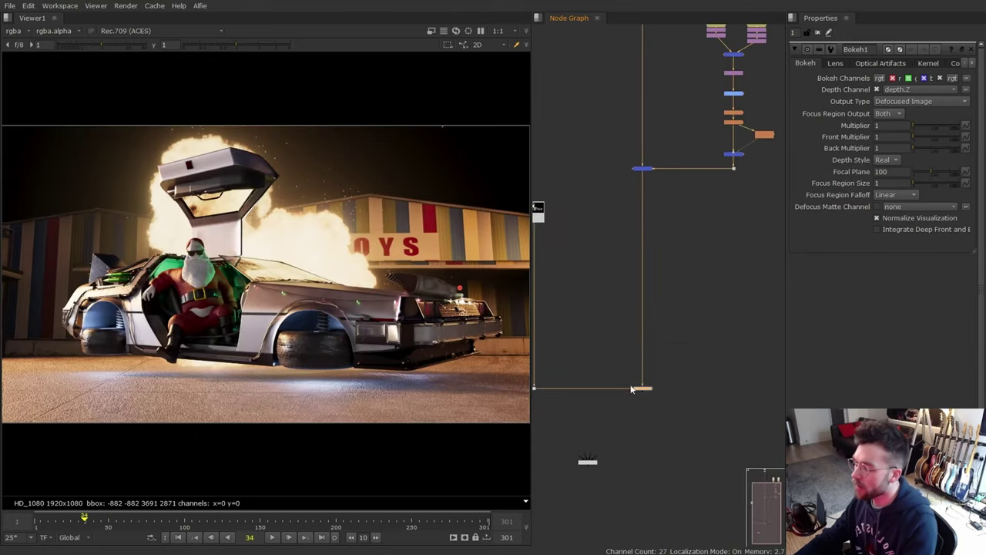
click(592, 409)
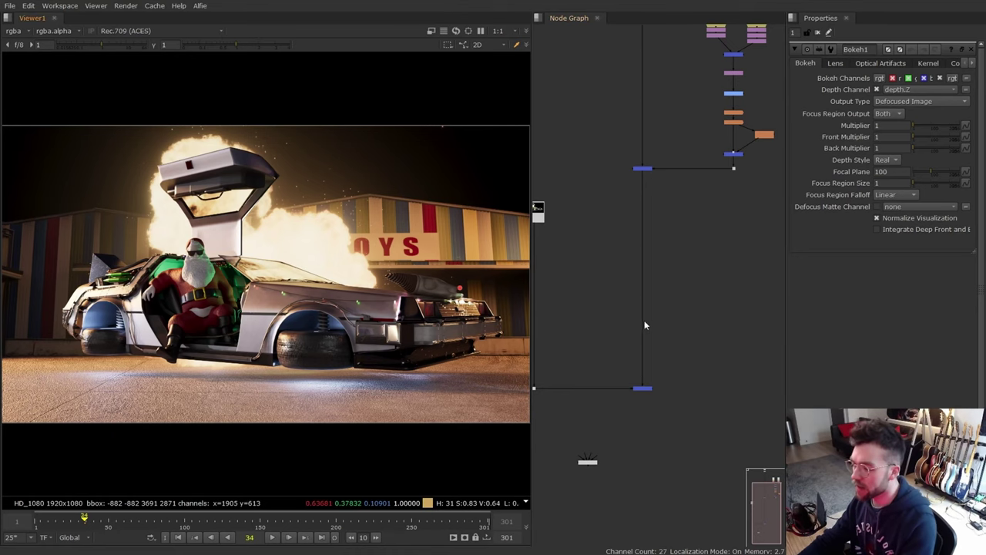
Step: Move the Bokeh node farther right to leave room for a row of other nodes beside it
middle_drag(598, 468, 613, 384)
scroll(612, 383, up, 3)
drag(610, 380, 720, 377)
middle_drag(720, 377, 628, 370)
drag(629, 370, 726, 370)
middle_drag(726, 370, 759, 382)
Step: Add an unconnected Blur node at the start of the row and a Defocus node to its right
click(565, 384)
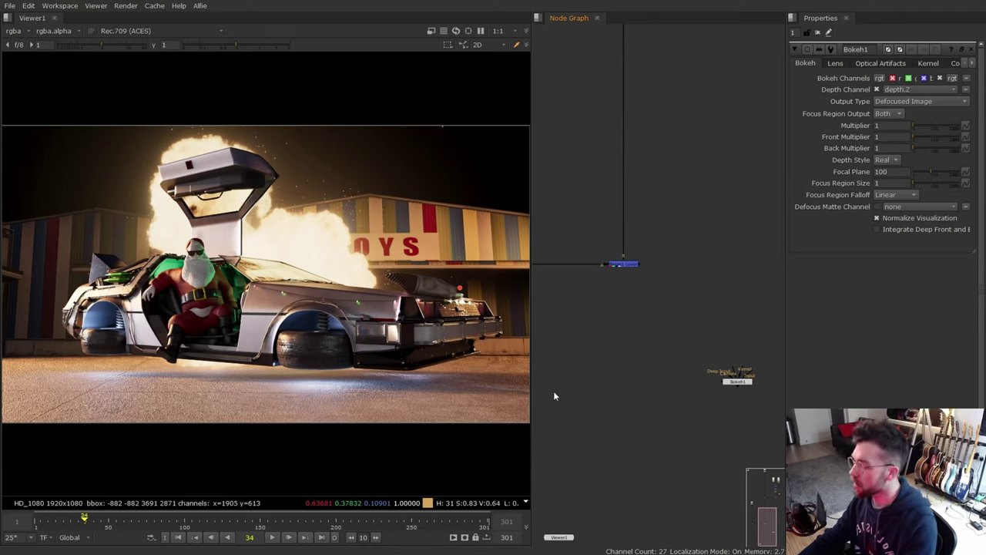
key(b)
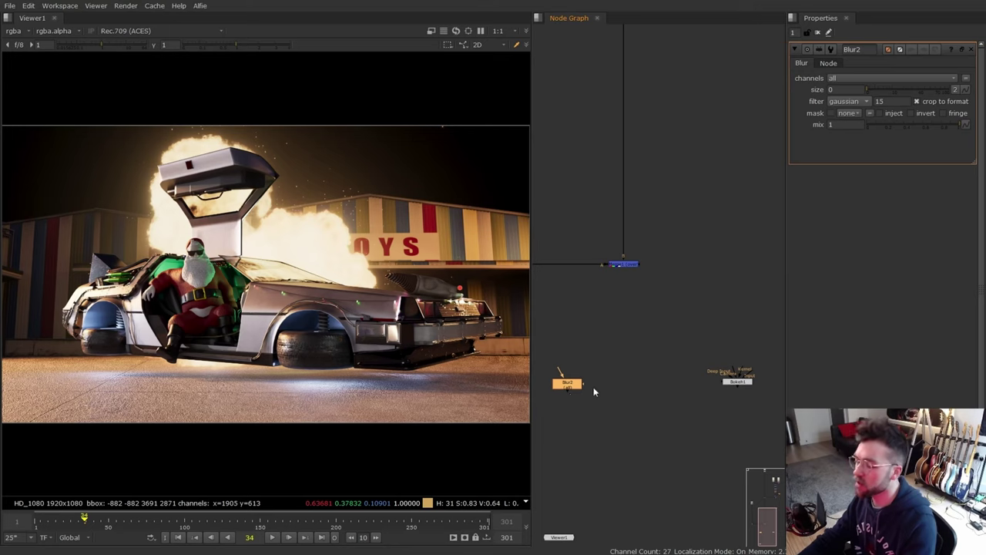
drag(566, 386, 554, 386)
click(599, 388)
key(Tab)
text(def)
key(Return)
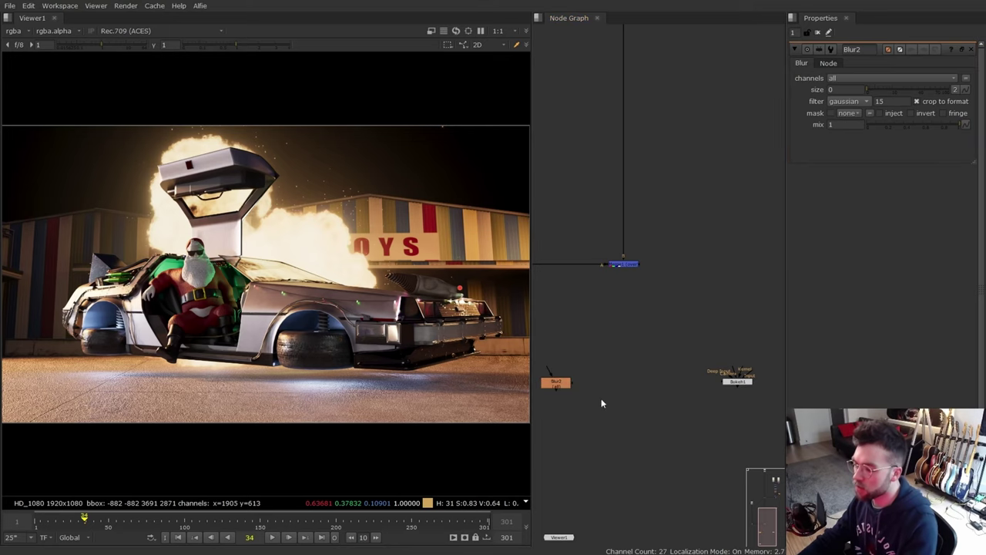
Step: Add an unconnected Convolve node to the right of the Defocus node
key(Tab)
text(convol)
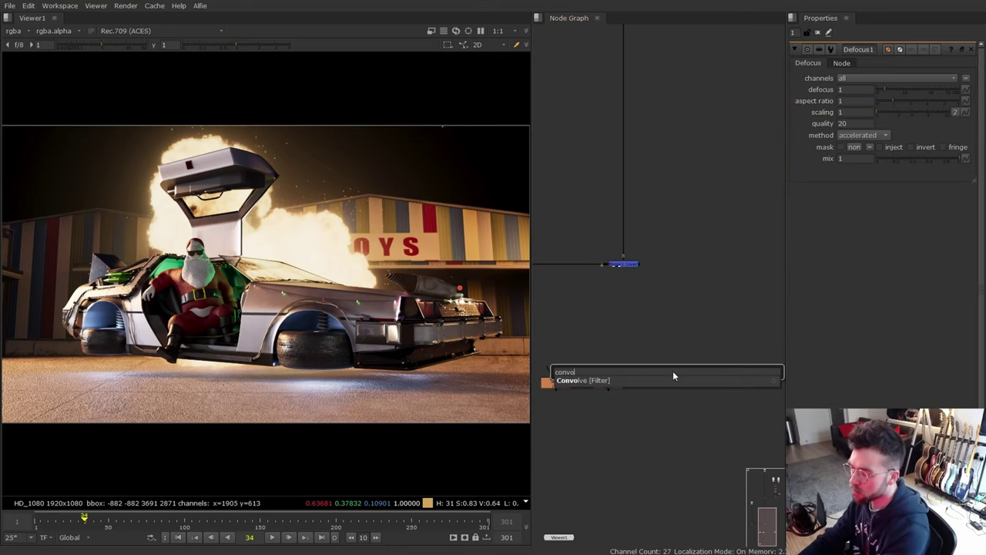
click(610, 380)
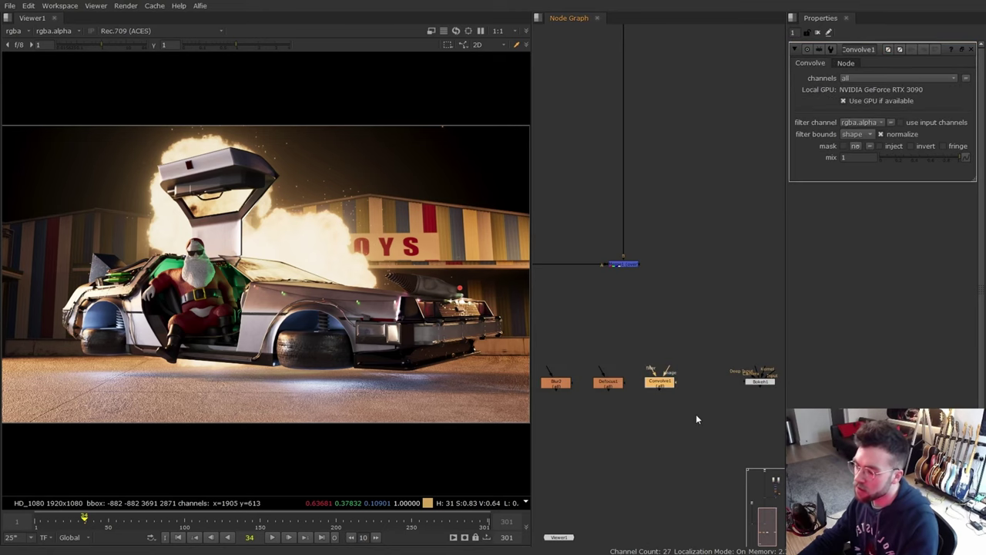
drag(695, 419, 640, 339)
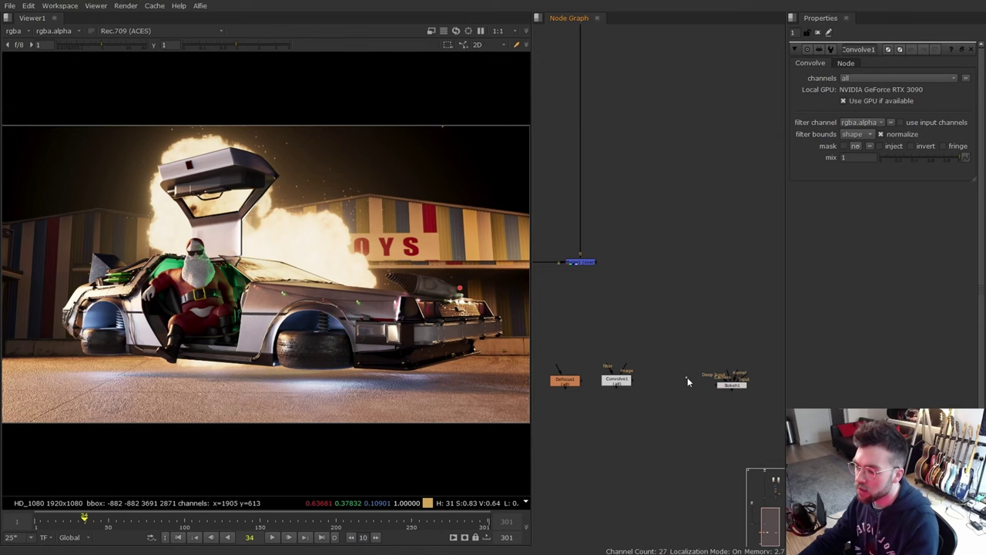
Step: Add an unconnected ZDefocus node between the Convolve and Bokeh nodes
key(Tab)
text(zf)
click(667, 387)
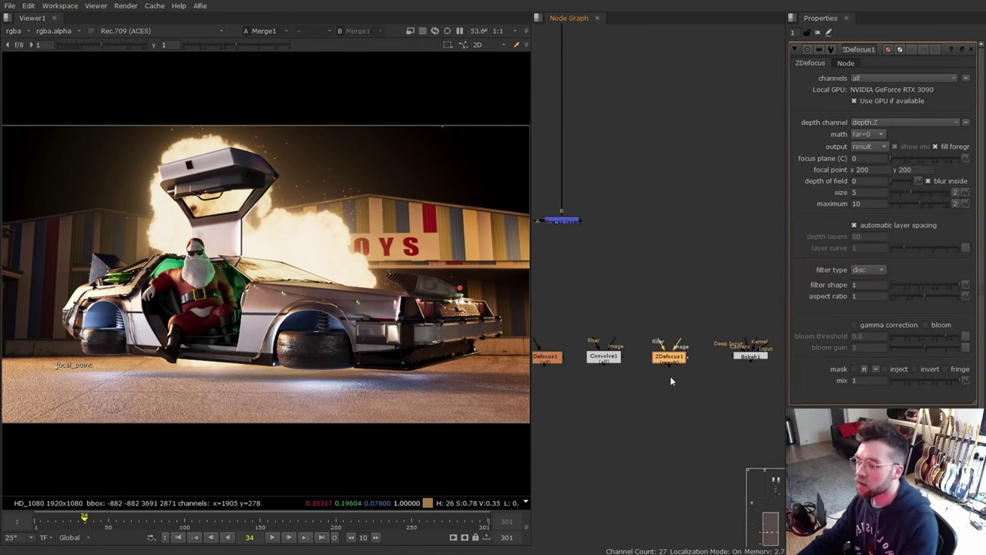
drag(646, 308, 695, 407)
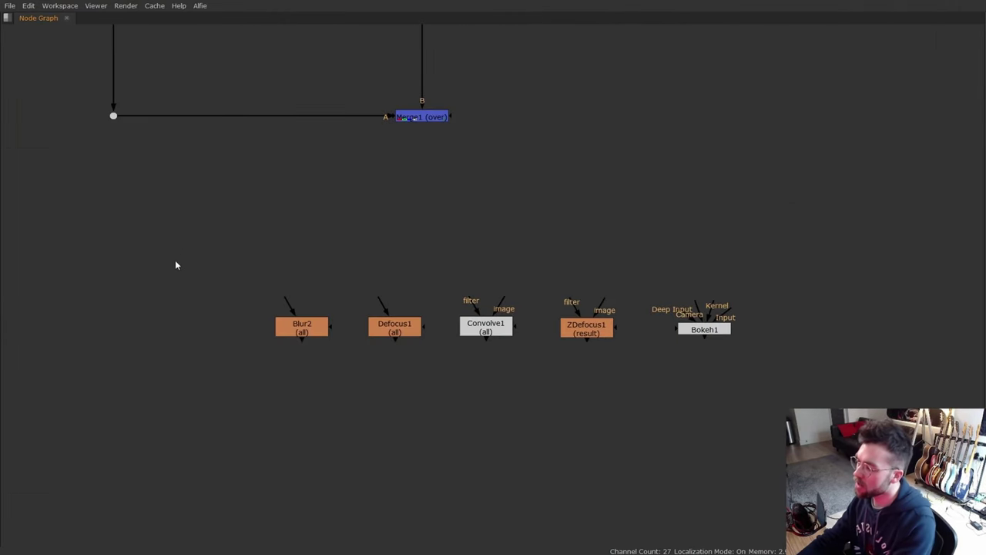
drag(151, 240, 765, 379)
drag(240, 272, 366, 390)
click(365, 389)
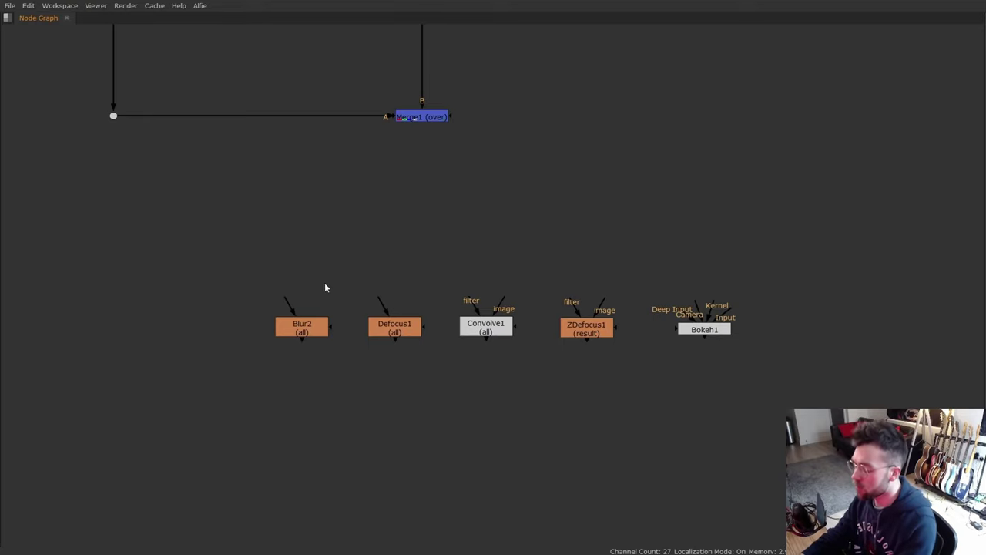
drag(348, 257, 444, 391)
click(449, 386)
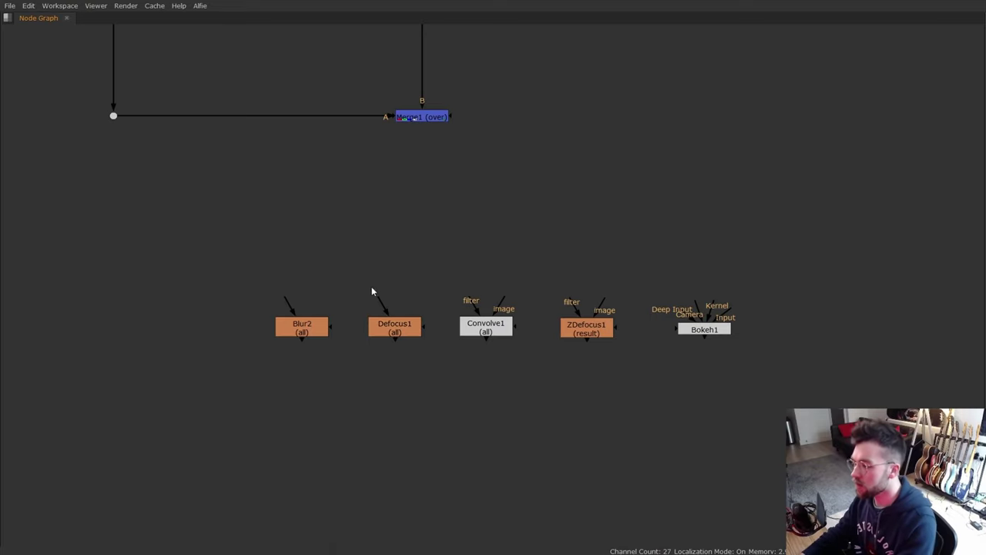
drag(448, 245, 537, 376)
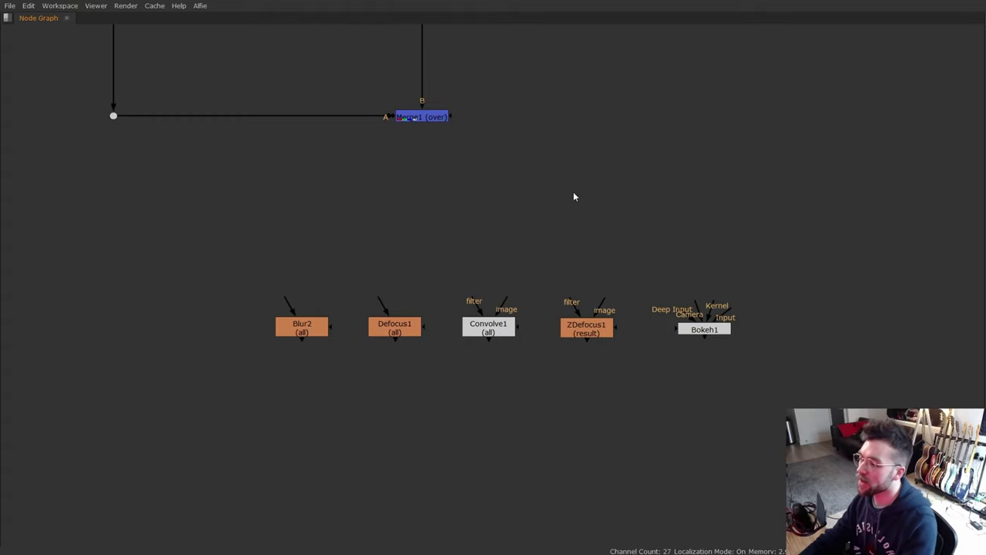
drag(537, 227, 774, 426)
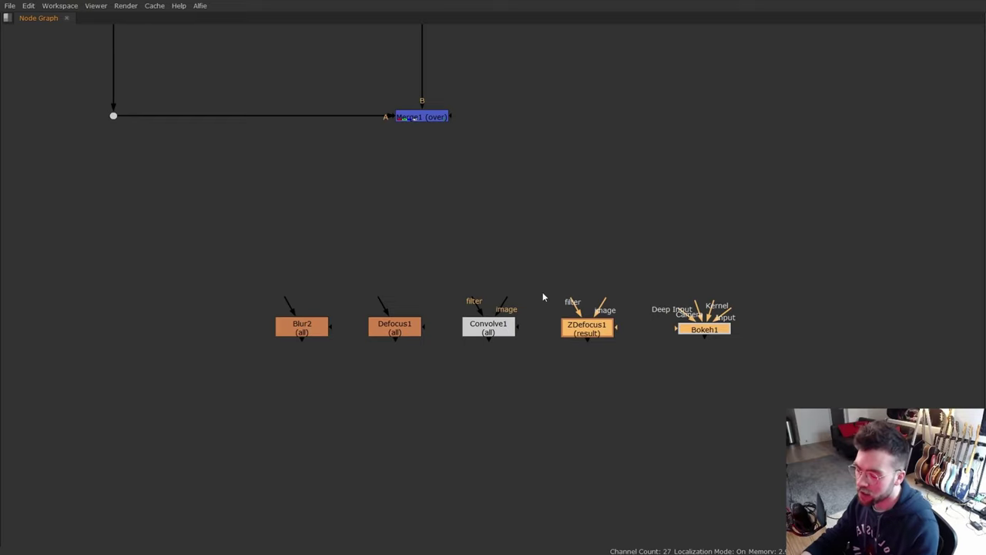
drag(538, 228, 773, 396)
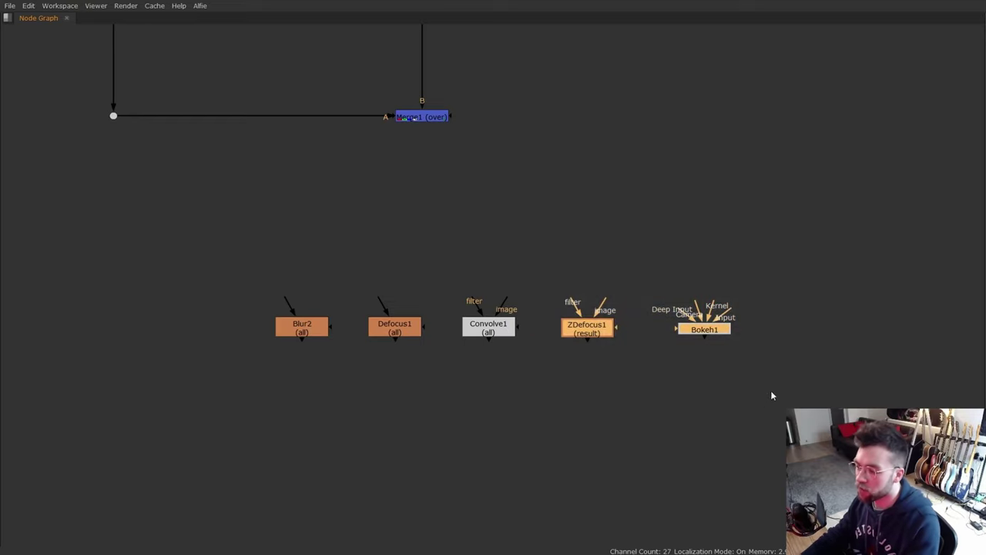
click(699, 339)
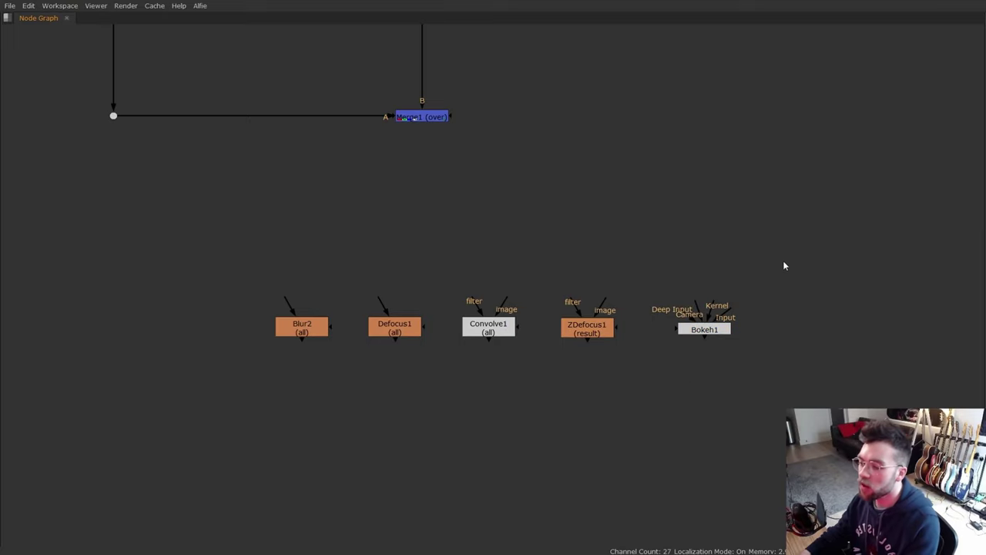
drag(797, 253, 638, 400)
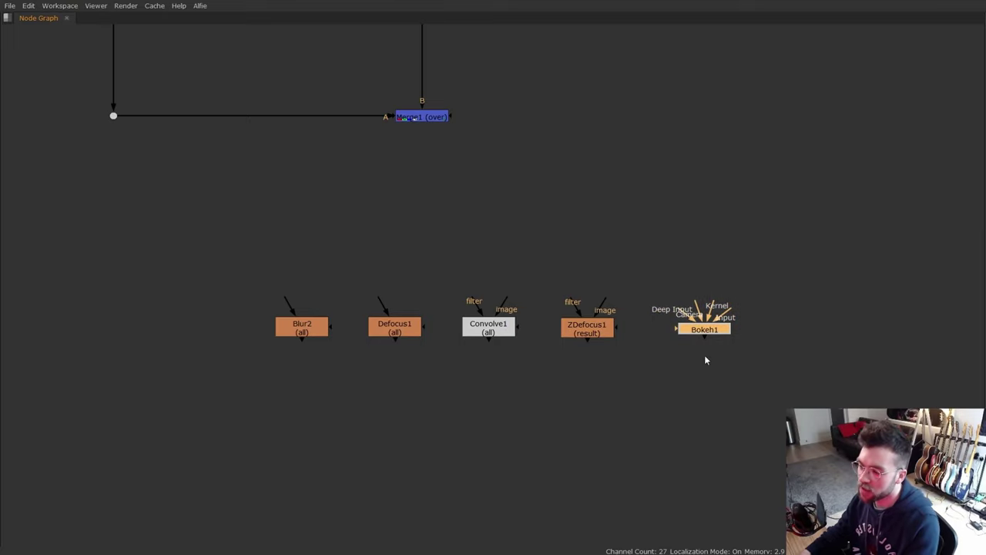
click(692, 291)
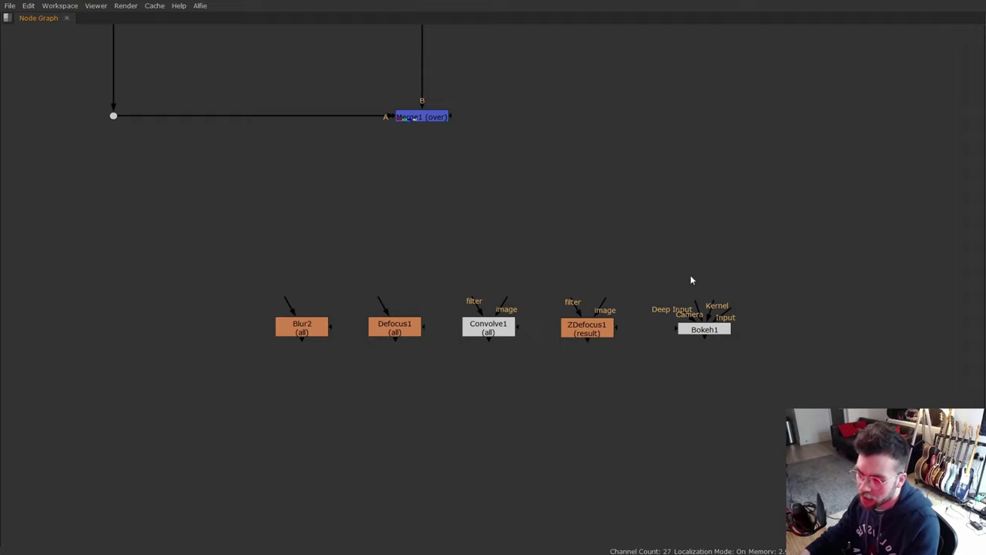
drag(802, 261, 649, 380)
click(651, 385)
drag(832, 249, 199, 393)
click(541, 384)
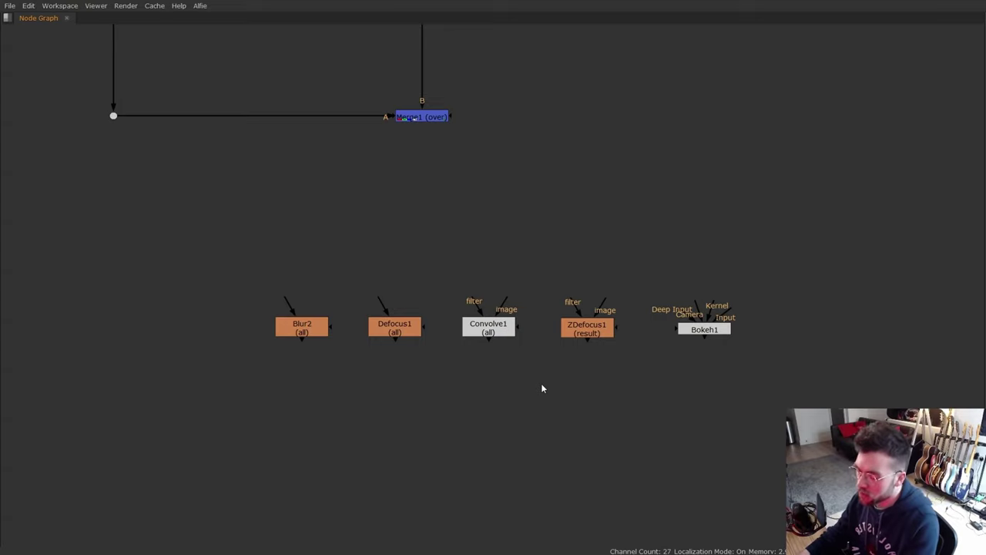
drag(532, 269, 765, 378)
drag(354, 270, 542, 361)
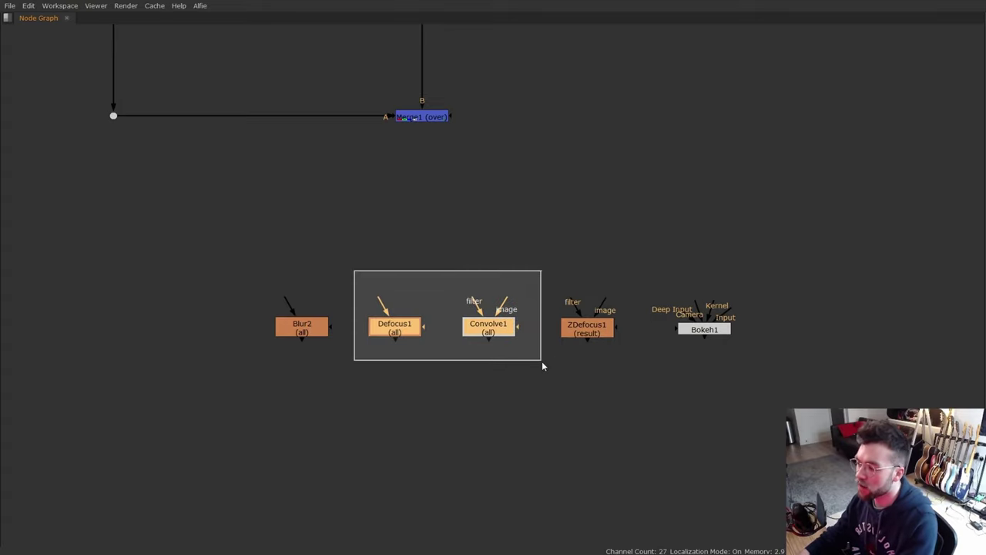
click(396, 262)
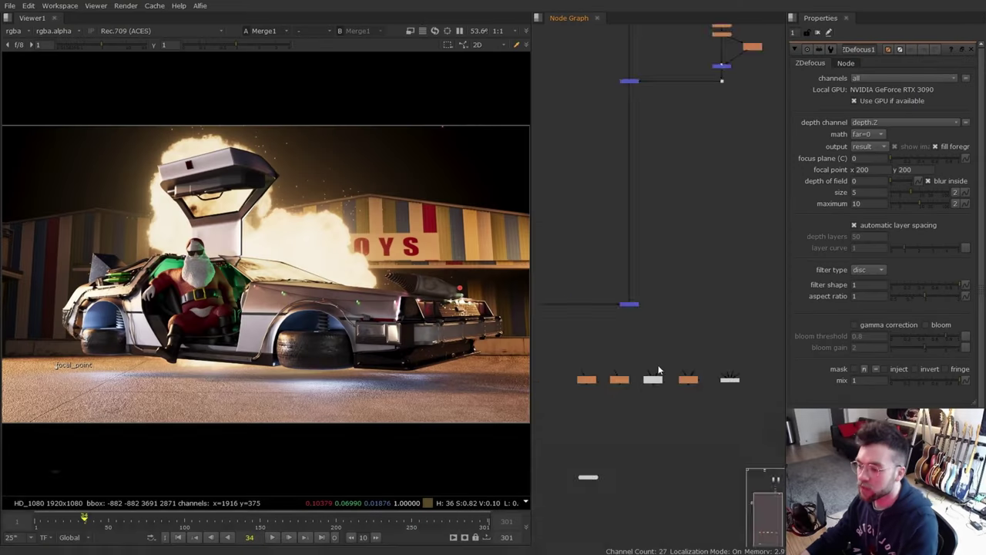
scroll(682, 351, up, 3)
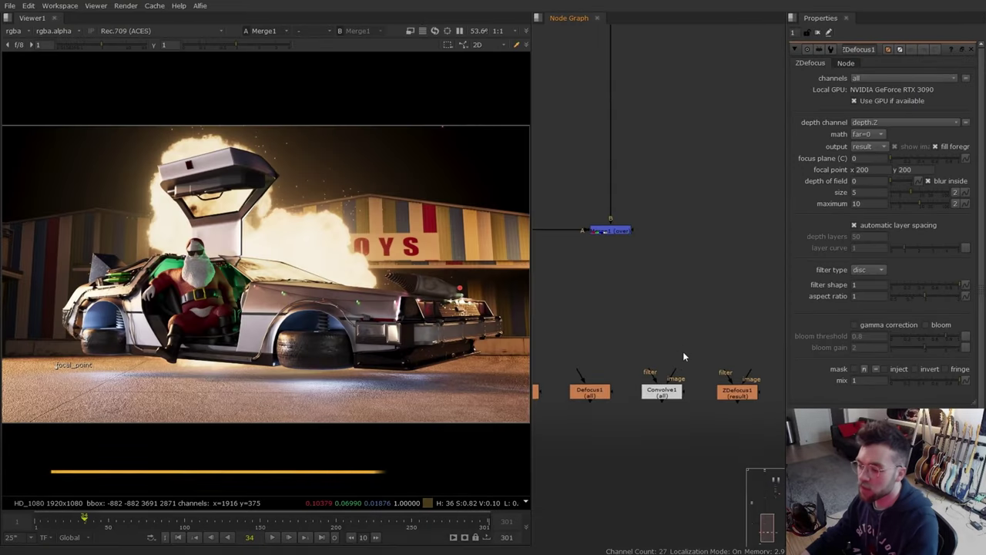
Step: Connect the Blur node to the Merge output, view its result and set its size to 72
scroll(680, 333, down, 3)
drag(766, 351, 568, 413)
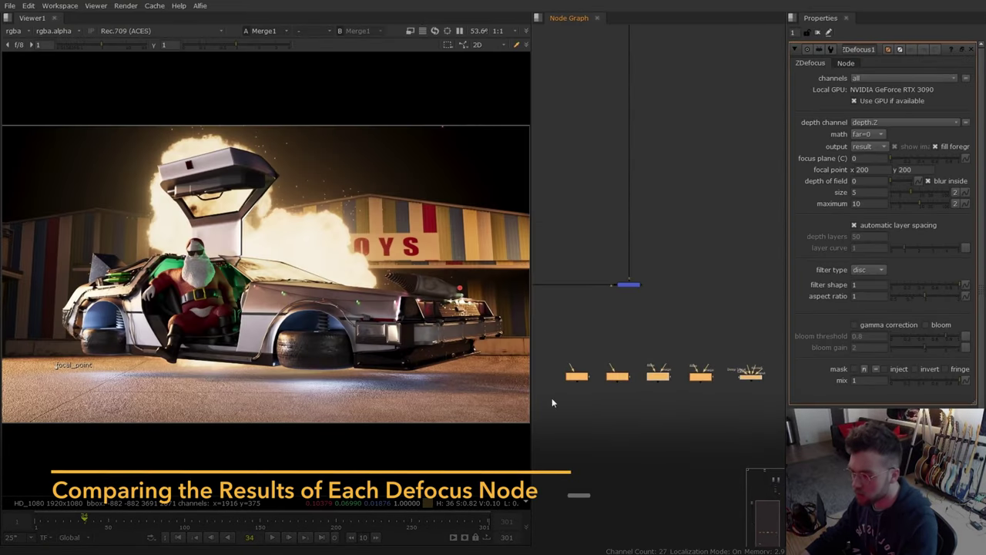
drag(575, 378, 652, 254)
scroll(577, 353, up, 2)
double_click(568, 386)
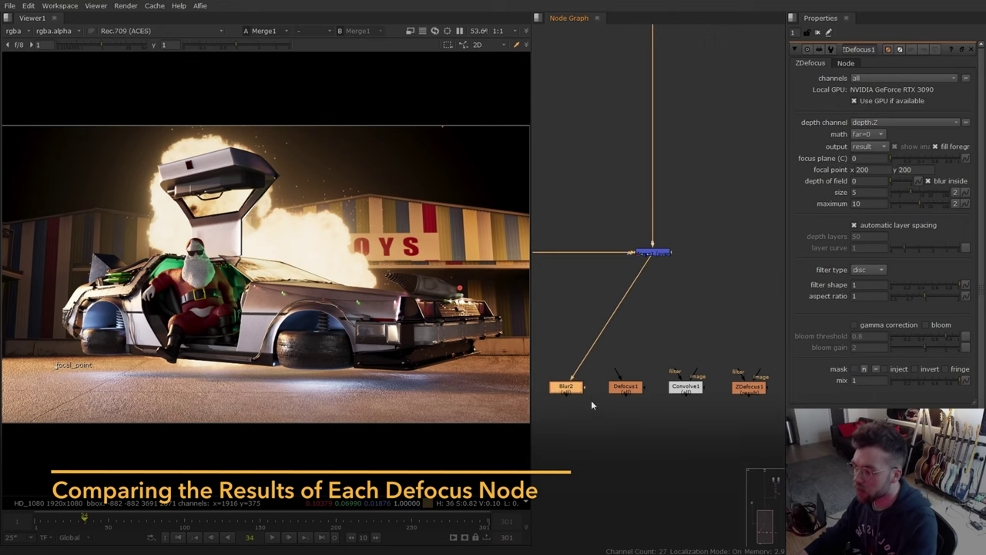
key(1)
drag(890, 86, 938, 90)
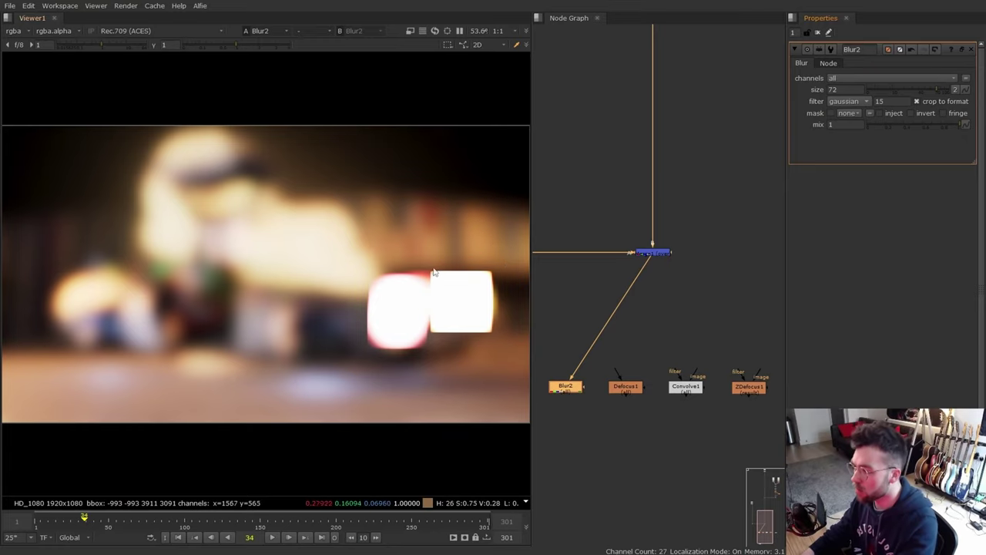
Step: Inspect the blurred headlight highlights up close and set the Blur size to 22
drag(429, 269, 493, 332)
scroll(491, 333, up, 5)
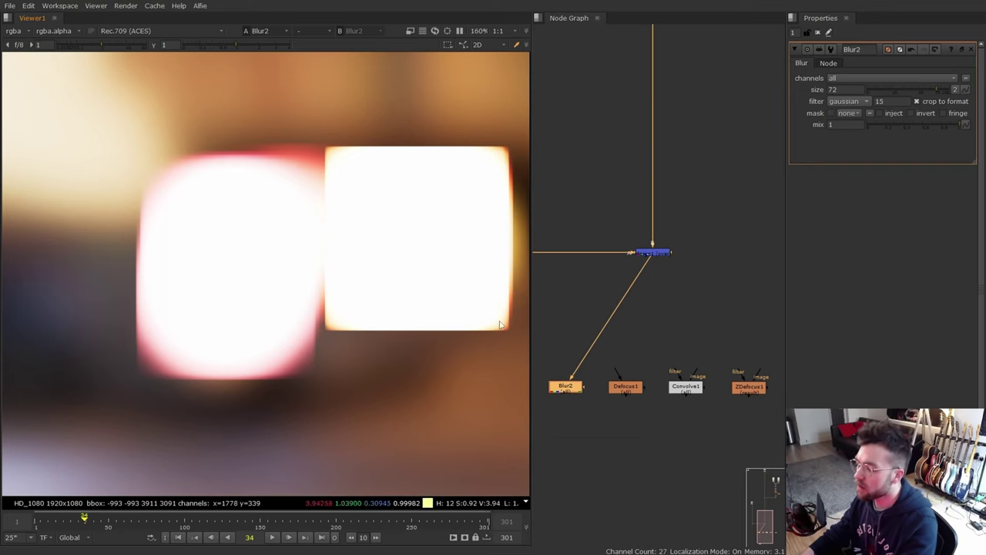
key(f)
click(903, 89)
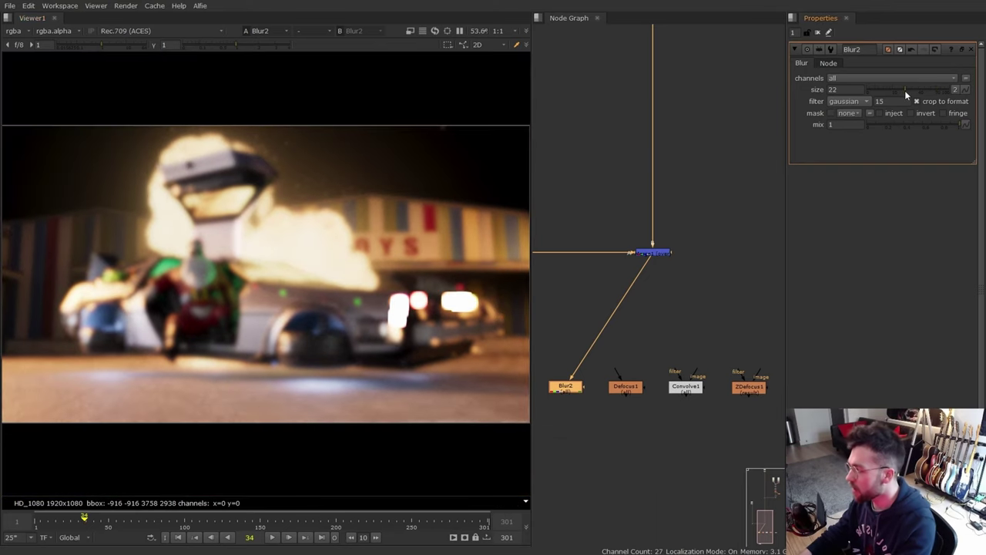
Step: Connect the Defocus node to the Merge output, view its result and set the defocus amount to 28
drag(621, 374, 655, 264)
click(632, 385)
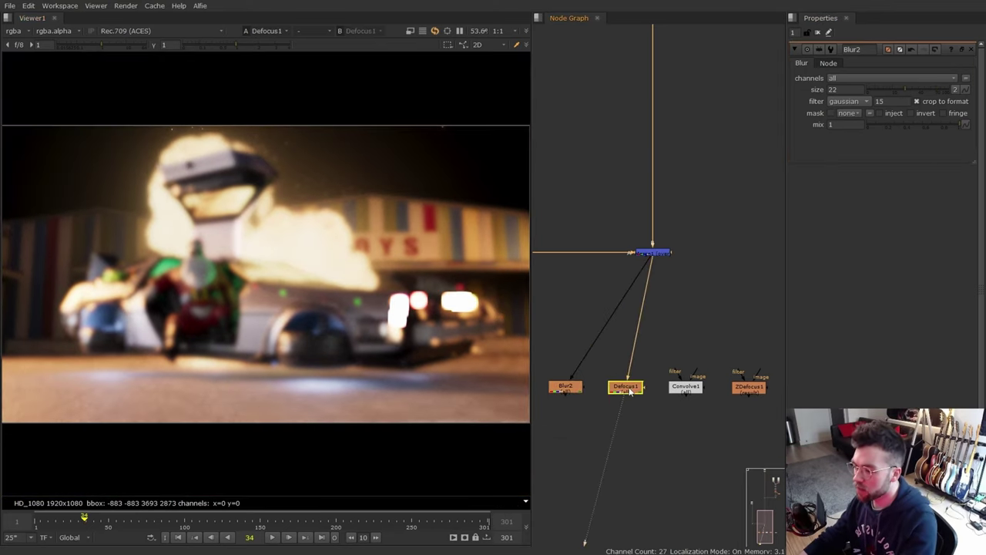
key(1)
click(919, 90)
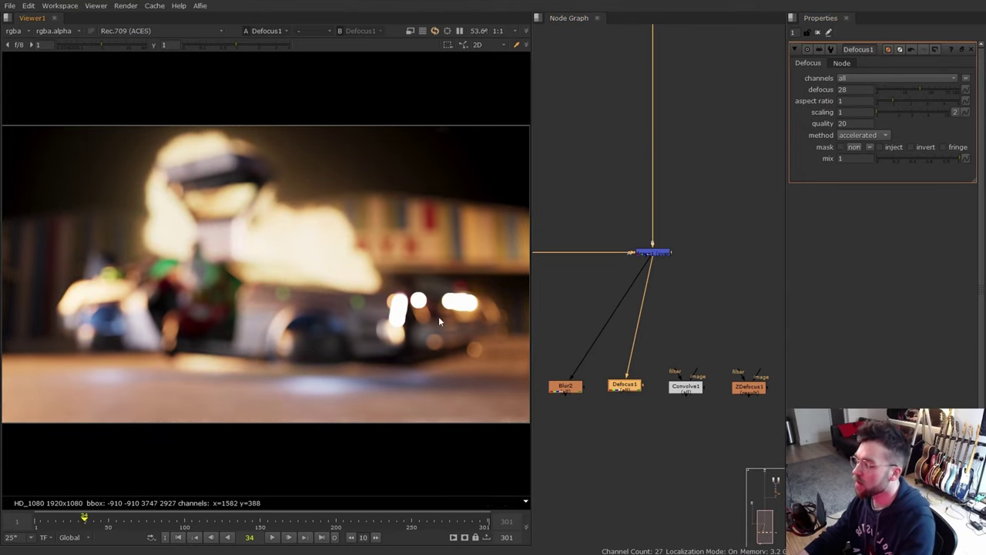
Step: Set the defocus amount to 17 and compare the Blur and Defocus results in the viewer
click(567, 386)
key(1)
key(2)
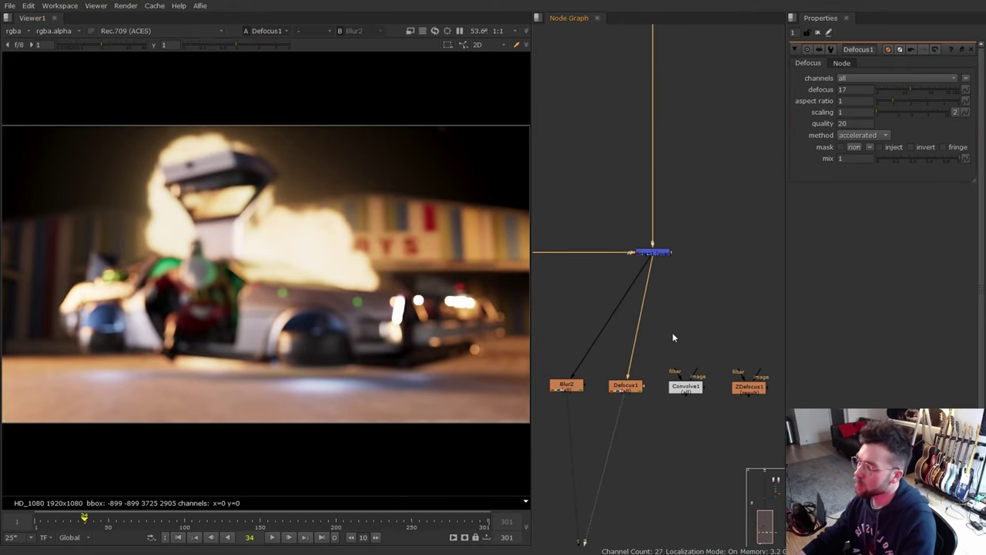
Step: Connect the Convolve node's image input to the Merge output and shift the ZDefocus and Bokeh nodes farther along to leave room
middle_drag(695, 375, 613, 363)
drag(613, 363, 577, 247)
click(626, 273)
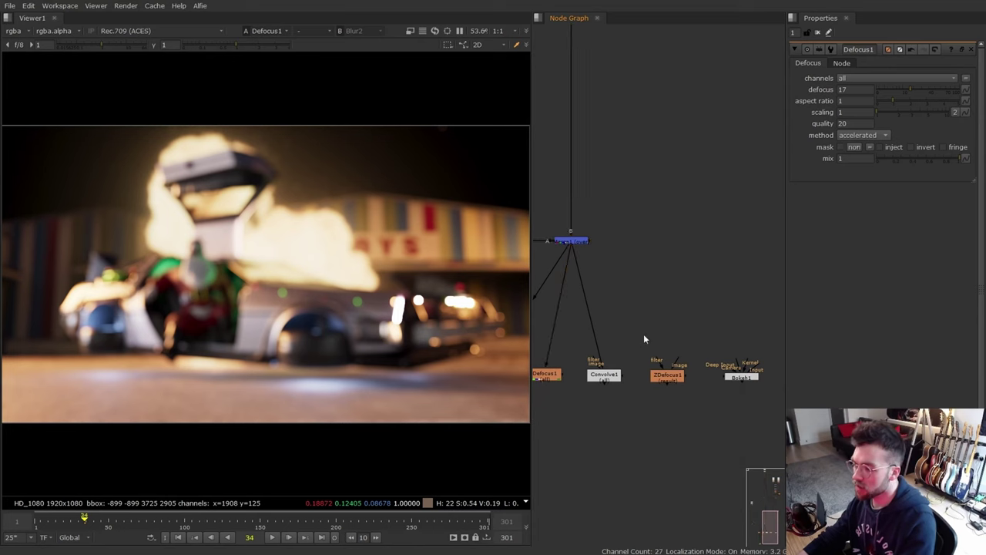
middle_drag(644, 335, 613, 287)
drag(753, 299, 657, 352)
Step: Start a Read node and preview the aperture images in the Bokeh Kernels folder, from aperture01.tif onward
key(r)
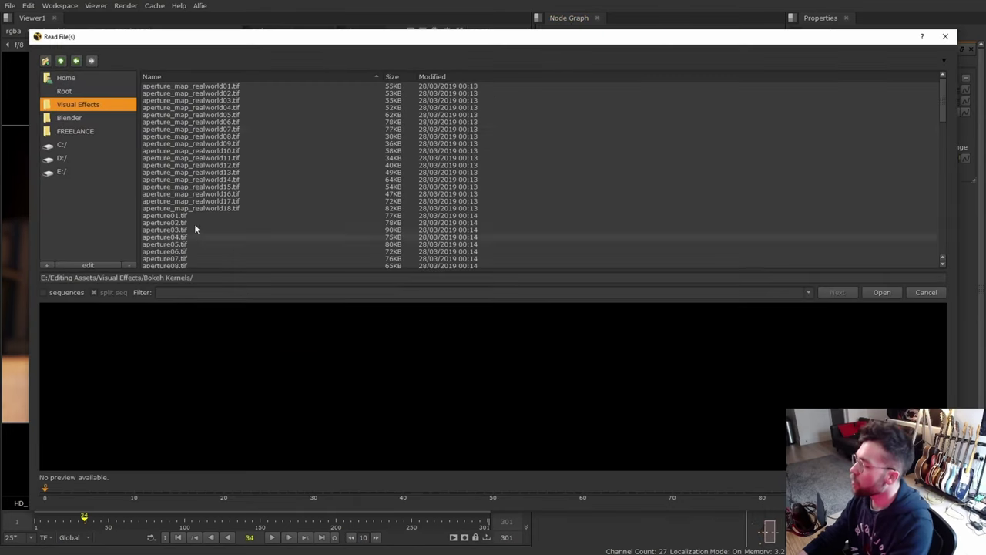
drag(941, 114, 942, 129)
click(260, 163)
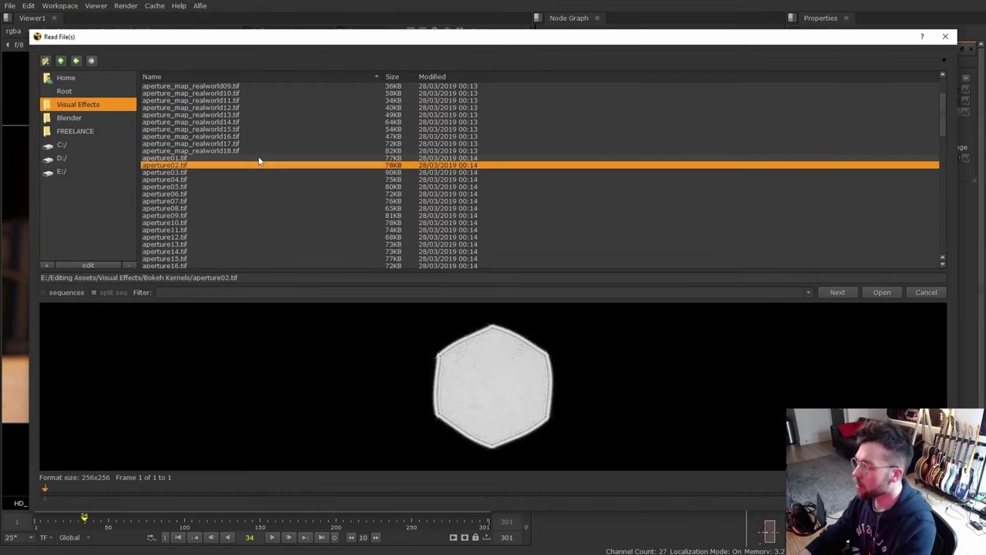
key(Down)
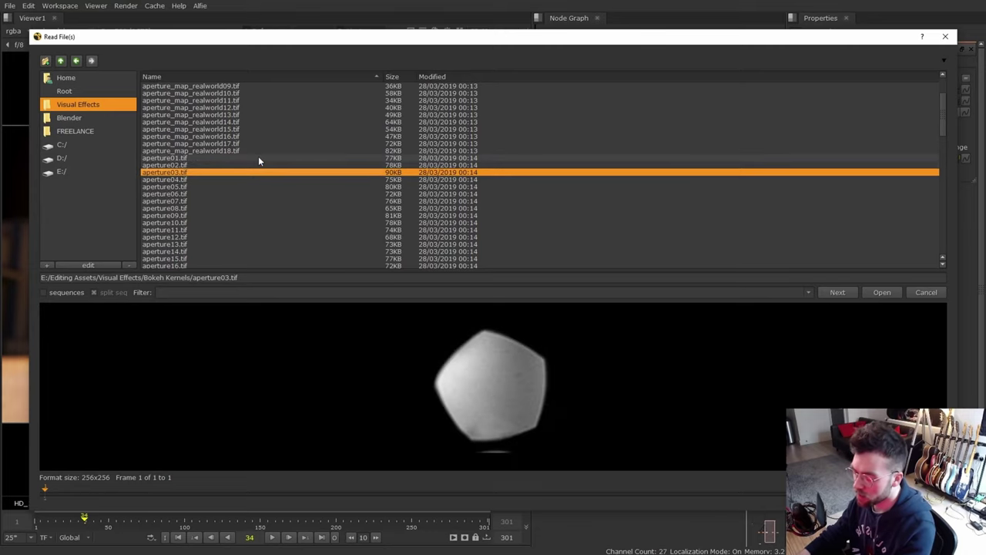
key(Down)
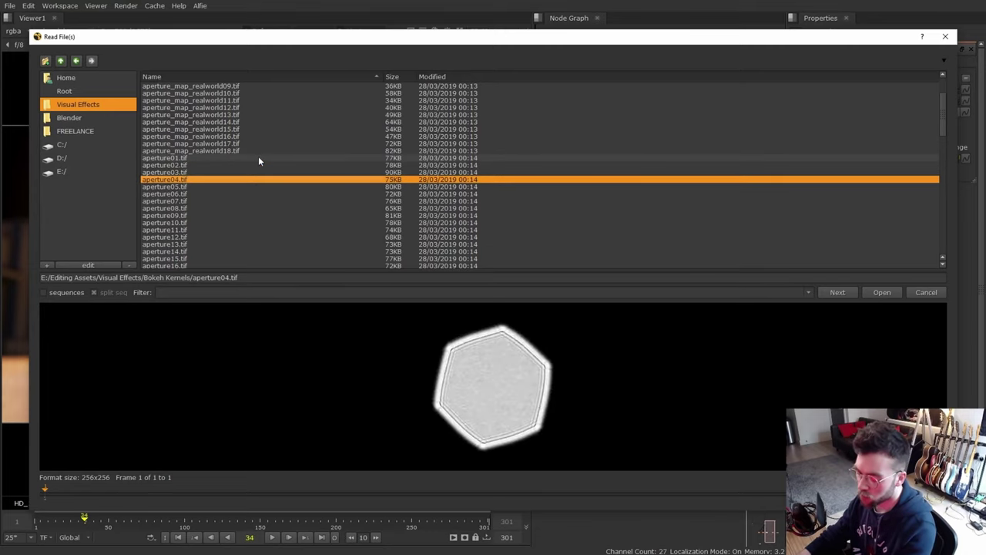
click(258, 158)
key(Down)
key(Up)
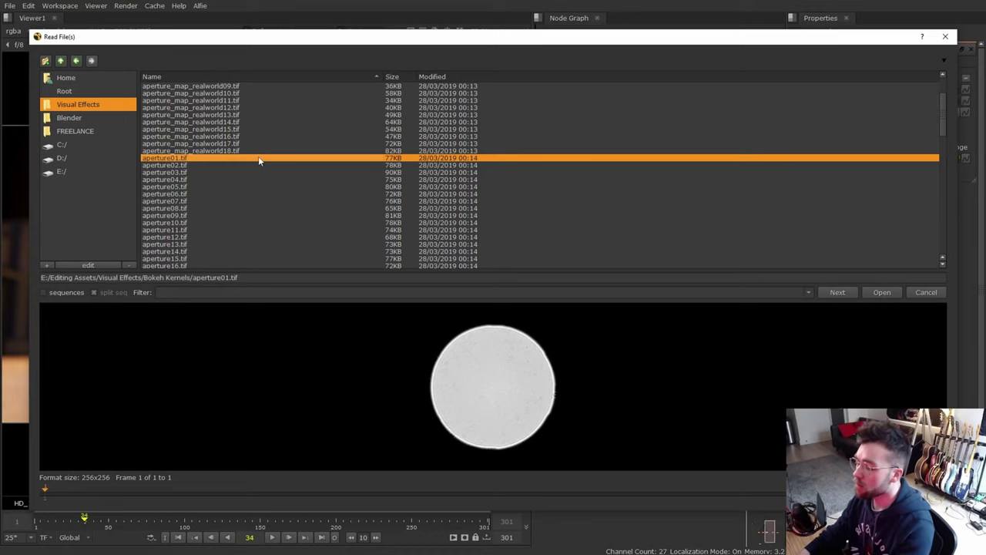
key(Down)
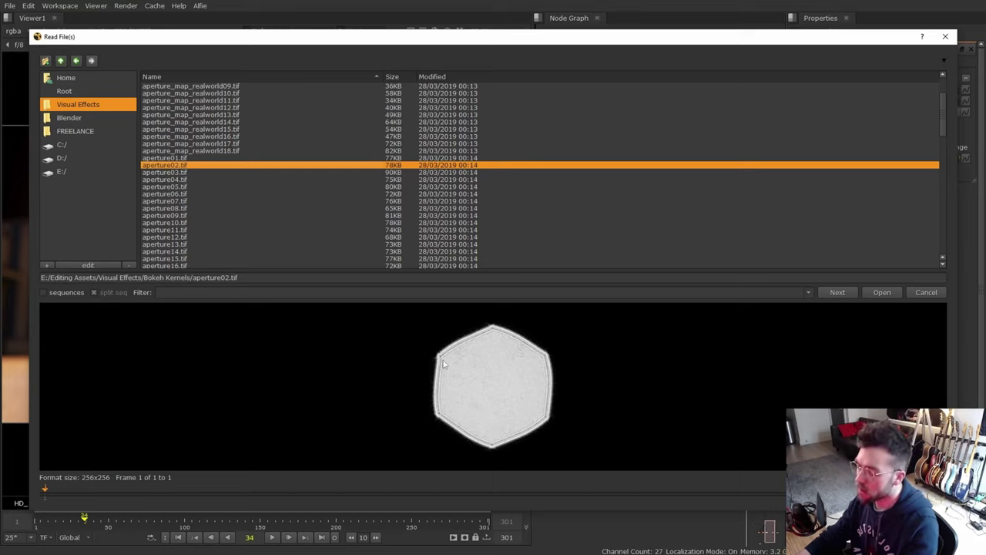
key(Down)
key(Down)
key(Down)
key(Down)
key(Down)
key(Down)
key(Down)
key(Down)
key(Down)
key(Down)
key(Down)
key(Down)
key(Down)
key(Down)
key(Down)
key(Down)
key(Down)
key(Down)
key(Down)
key(Down)
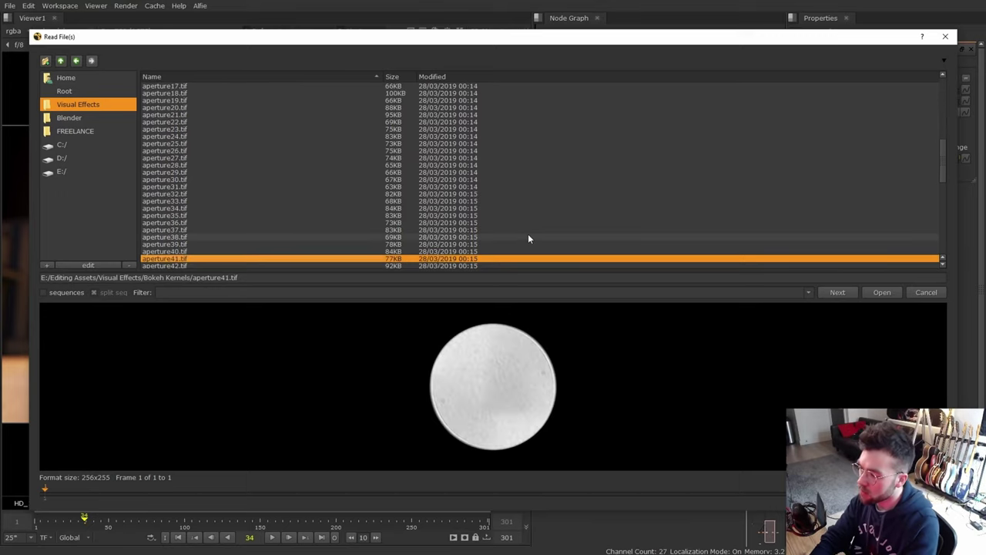
key(Down)
key(Down)
key(Down)
key(Down)
key(Down)
key(Down)
key(Down)
Step: Load aperture26.tif as a Read node near the Convolve node
click(274, 93)
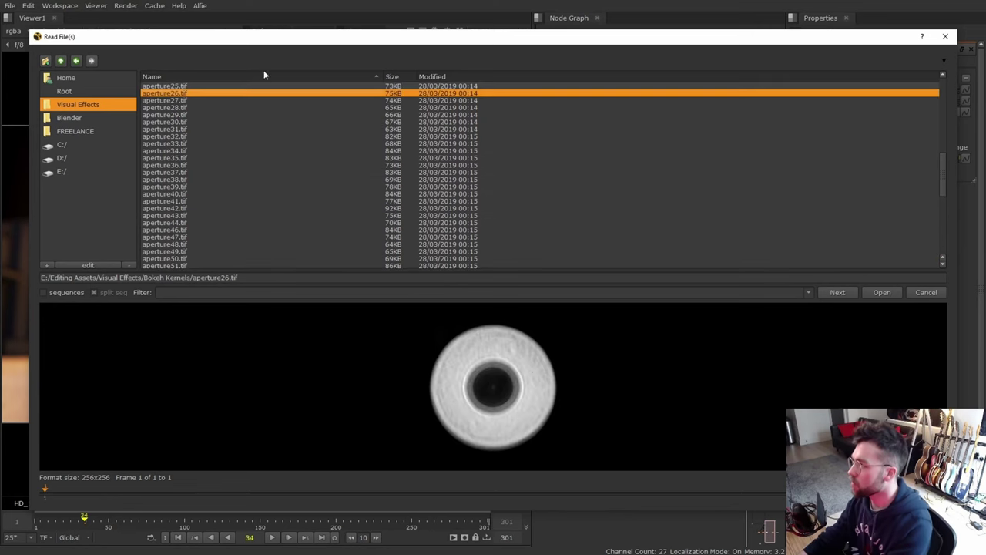
double_click(240, 94)
click(680, 255)
Step: Load aperture42.tif as a second Read node below the aperture26.tif one
key(r)
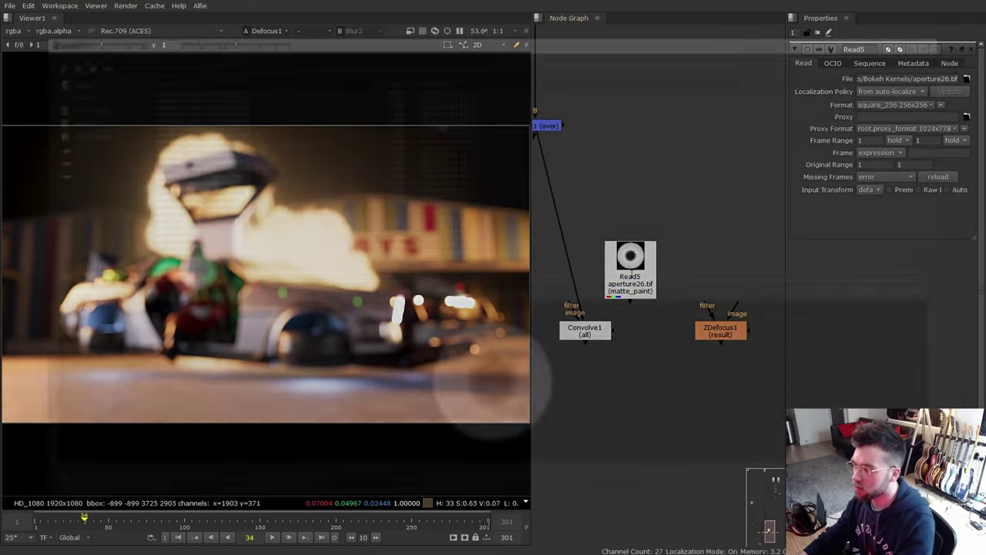
click(241, 252)
key(Down)
key(Down)
key(Down)
key(Down)
key(Down)
key(Down)
key(Down)
key(Down)
key(Down)
key(Down)
key(Down)
key(Down)
key(Down)
key(Down)
key(Down)
key(Down)
key(Down)
key(Down)
key(Down)
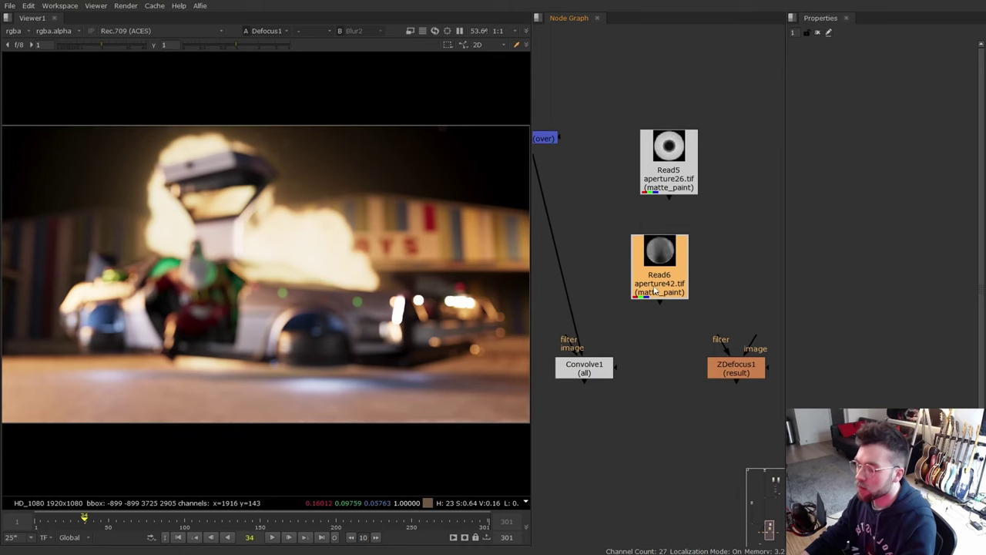
Step: Add a Shuffle node under the aperture42.tif Read and insert a Grade with gain 3 between them
key(Tab)
text(shuffle)
key(Return)
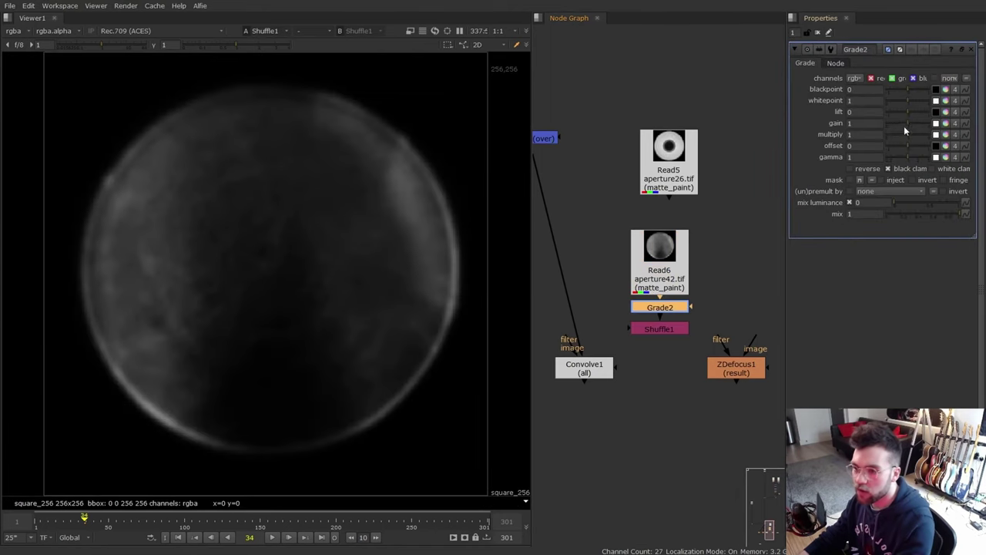
drag(904, 125, 924, 123)
Step: Connect the Convolve node's filter input to the Shuffle, view the Convolve result and open its properties
scroll(648, 364, down, 2)
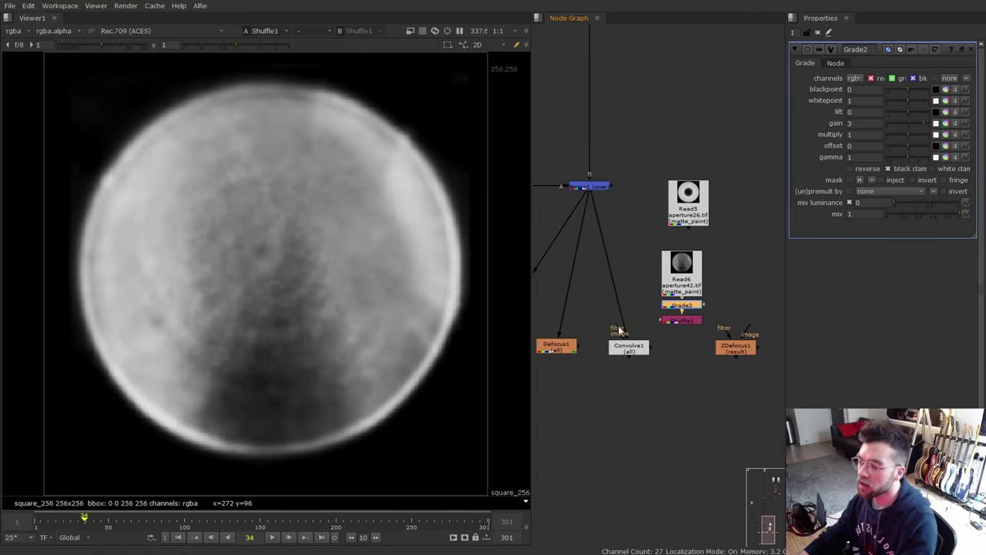
drag(618, 329, 603, 356)
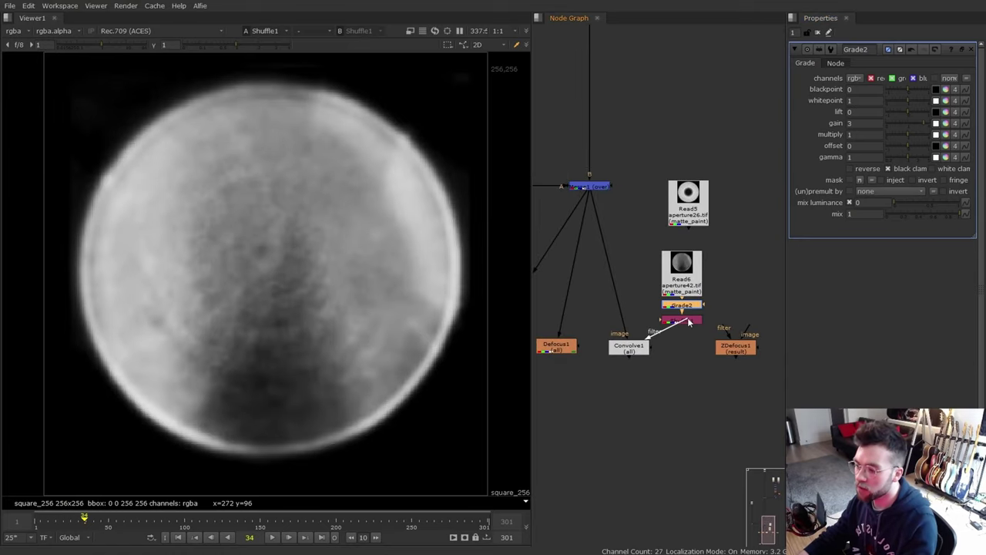
middle_drag(719, 322, 683, 315)
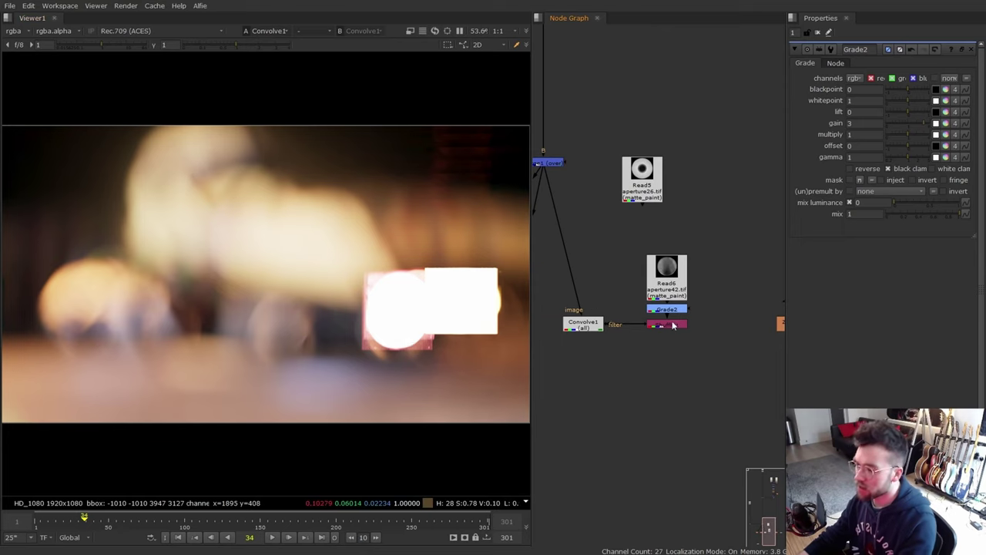
double_click(584, 323)
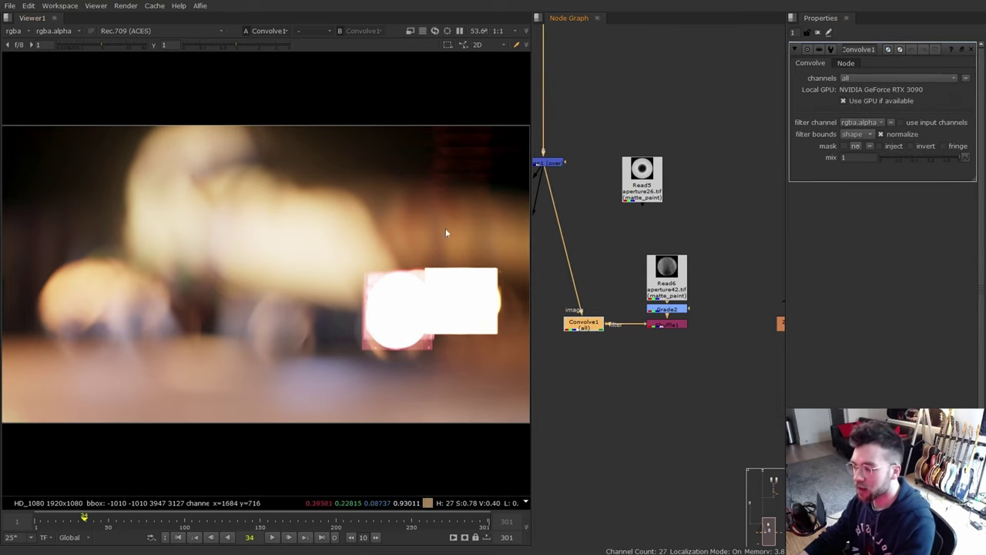
Step: Move the aperture42.tif branch up, insert a Transform between the Shuffle and the Convolve filter input, and view it
click(717, 306)
ctrl+drag(673, 322, 661, 298)
click(691, 310)
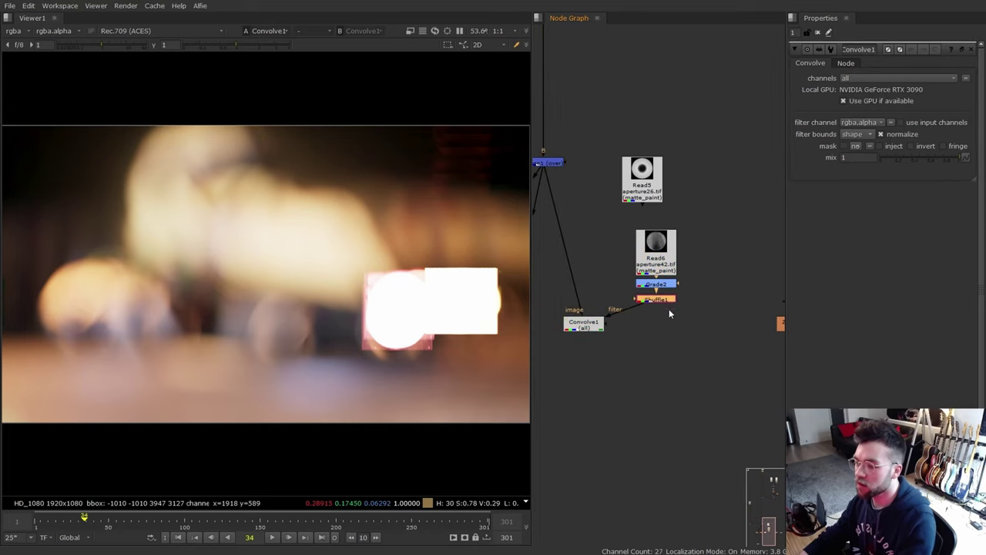
key(t)
key(1)
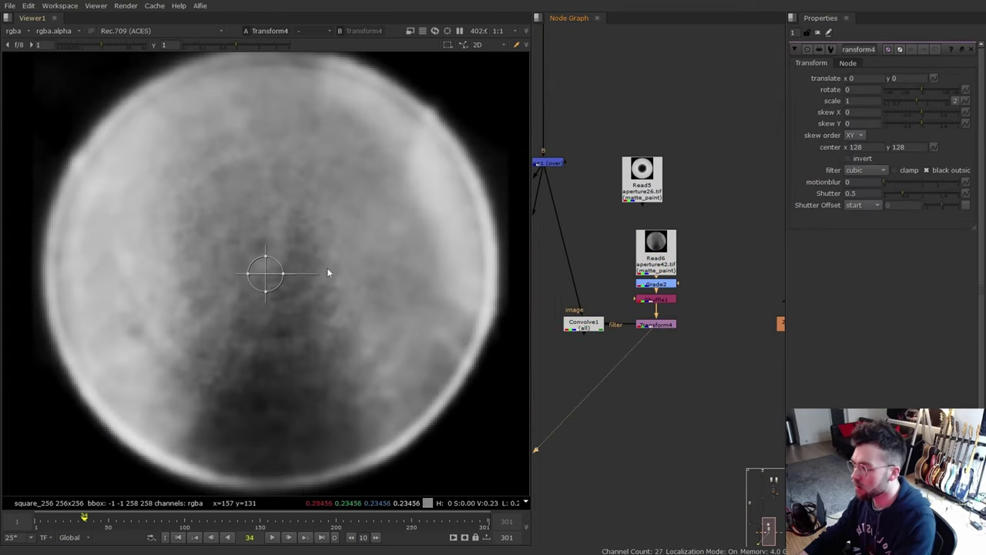
Step: View the Convolve result and set the kernel Transform's scale to 0.1
click(583, 324)
key(1)
click(856, 98)
text(0.1)
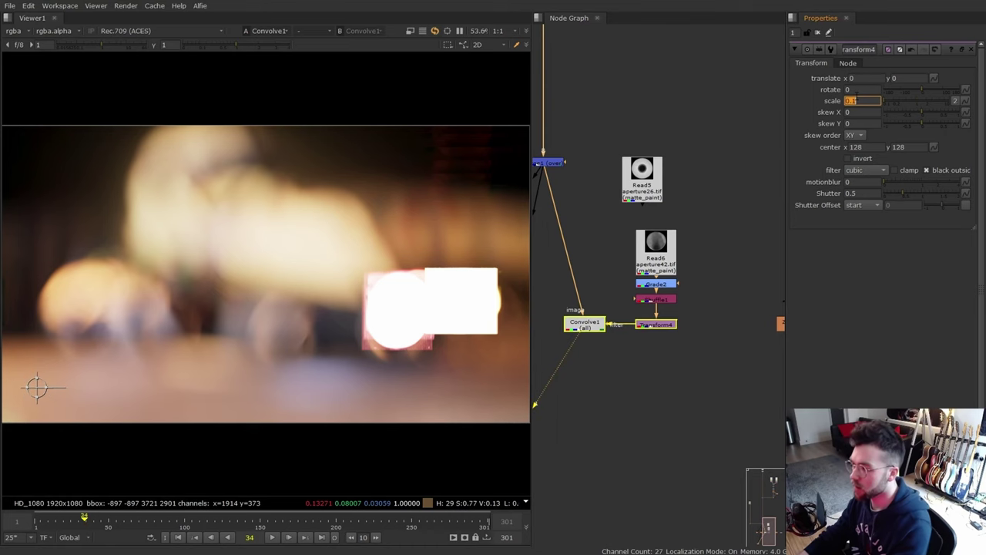
key(Return)
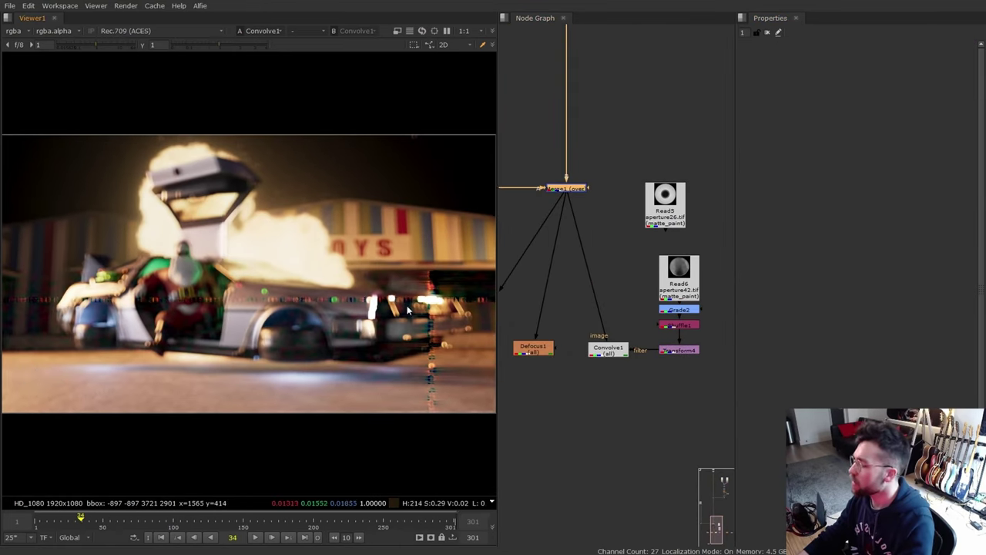
Step: Inspect the artifacts around the headlights and insert a Clamp node directly after the Merge
scroll(465, 280, up, 4)
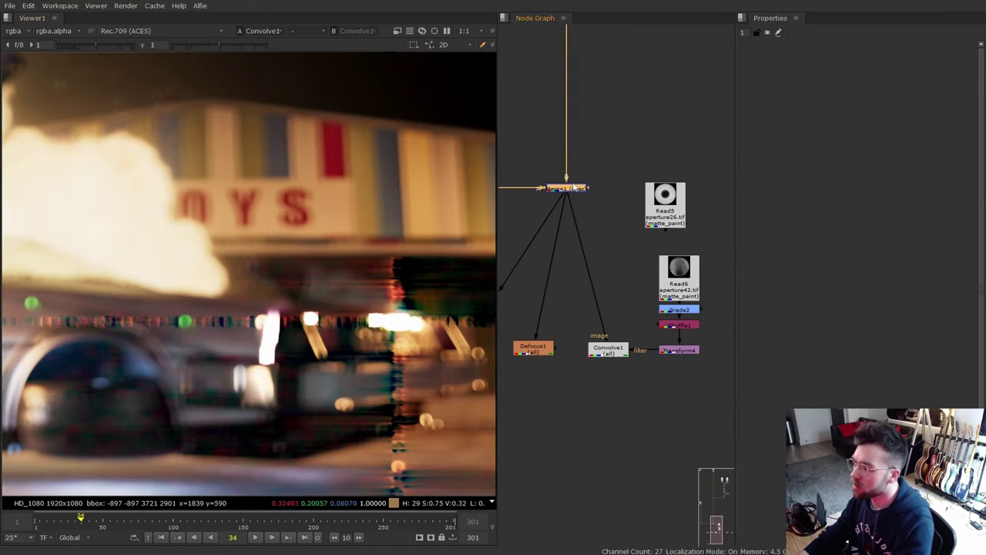
key(Tab)
text(clamp)
key(Return)
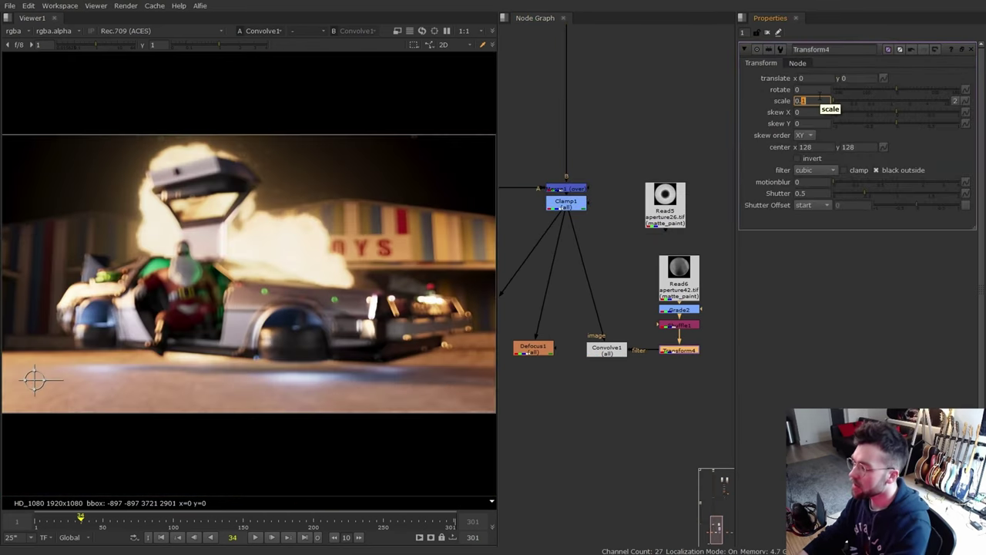
Step: Try kernel Transform scales up to 0.4 while inspecting the bokeh, and set the scale to 0.17
text(0)
key(Up)
key(Up)
key(Up)
key(Up)
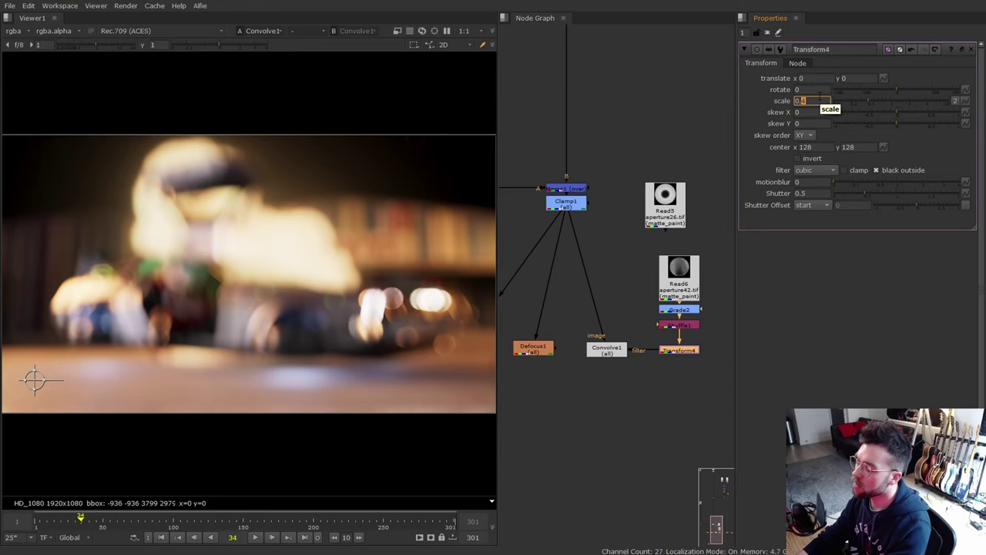
key(Down)
key(Down)
key(Up)
key(Up)
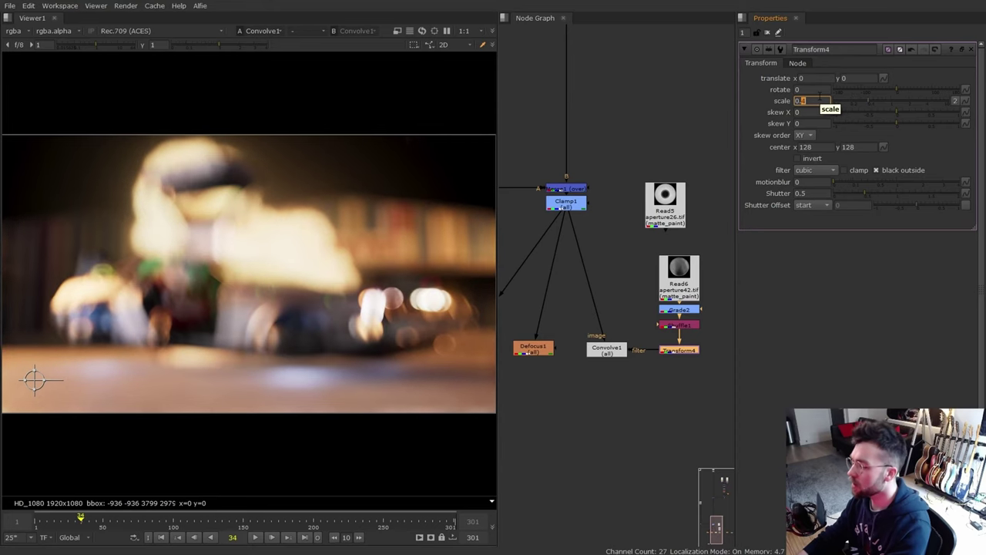
scroll(396, 299, up, 4)
key(f)
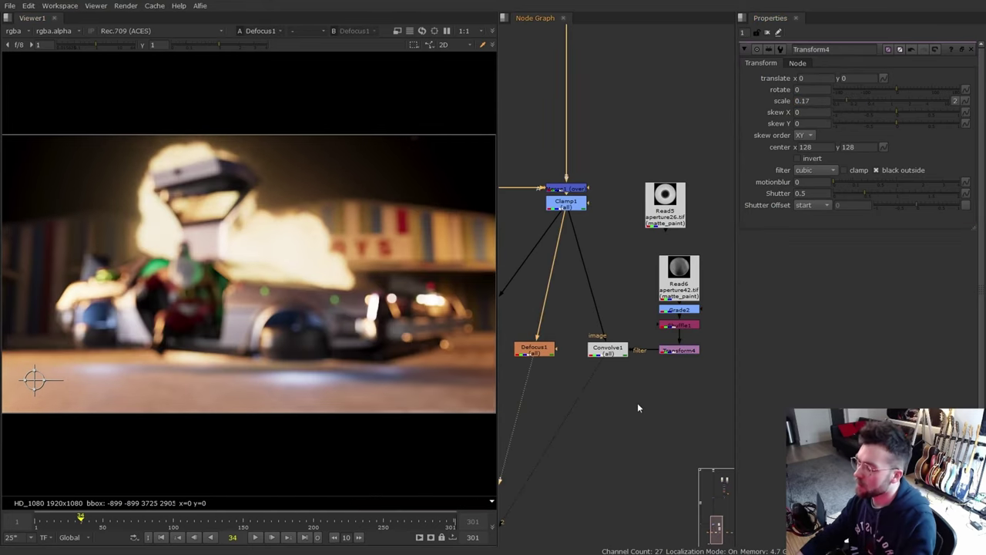
Step: Compare the Defocus and Convolve results in the viewer, examining the bokeh shapes around the car's lights up close
key(2)
key(1)
key(1)
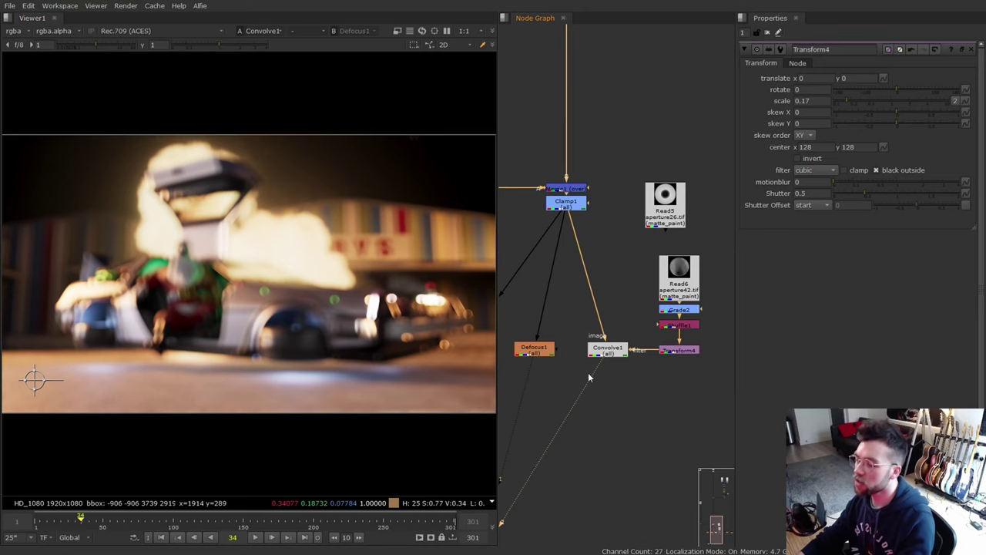
key(2)
scroll(431, 339, up, 4)
middle_drag(431, 339, 311, 275)
scroll(346, 311, up, 1)
key(2)
key(1)
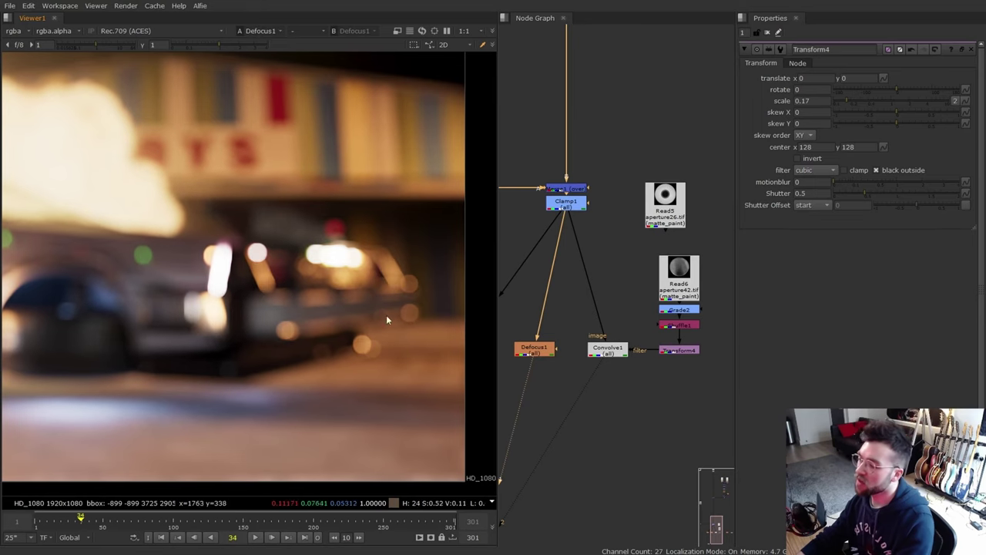
Step: Inspect the Defocus bokeh at the car's rear lights and switch to the Convolve result for comparison
scroll(385, 316, up, 2)
scroll(370, 323, up, 2)
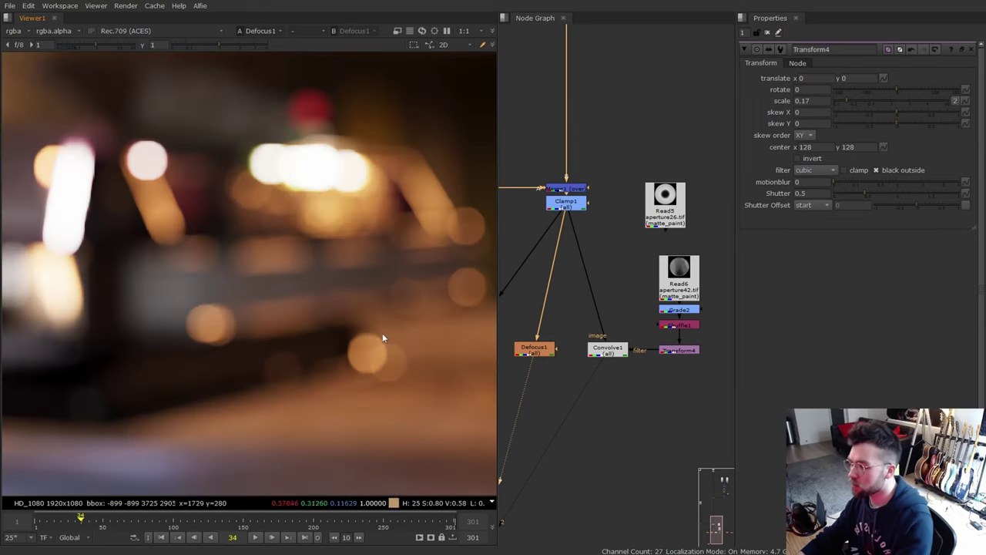
scroll(349, 306, down, 3)
key(2)
scroll(375, 331, down, 3)
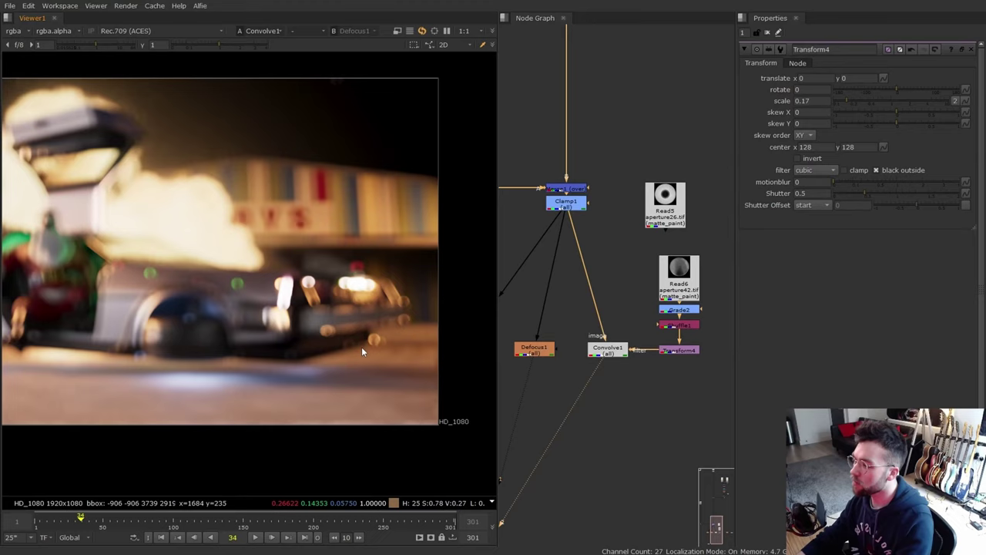
middle_drag(275, 299, 414, 315)
key(f)
Step: Try aperture26.tif as the Convolve kernel by feeding it into Grade2 in place of aperture42.tif
click(656, 339)
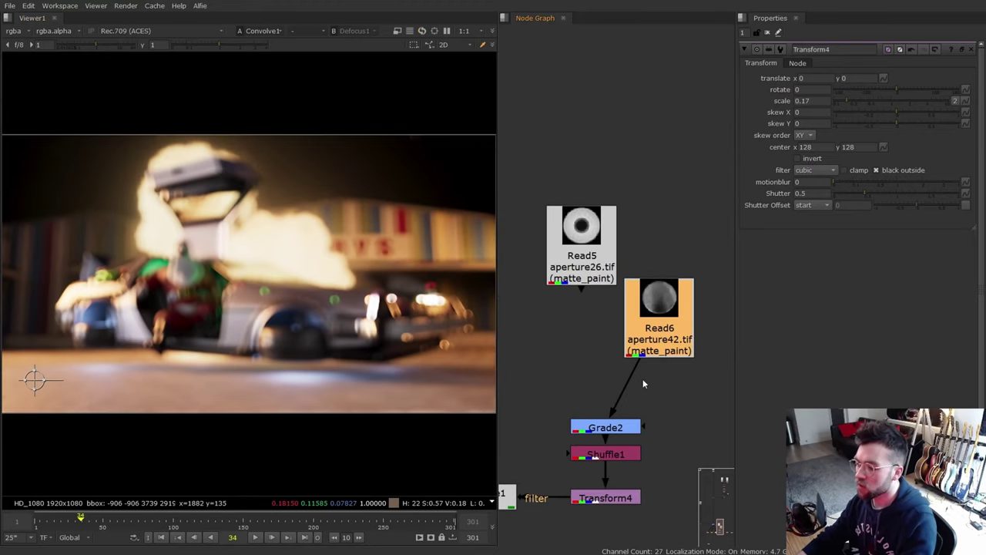
drag(643, 379, 604, 236)
click(605, 294)
scroll(416, 308, up, 5)
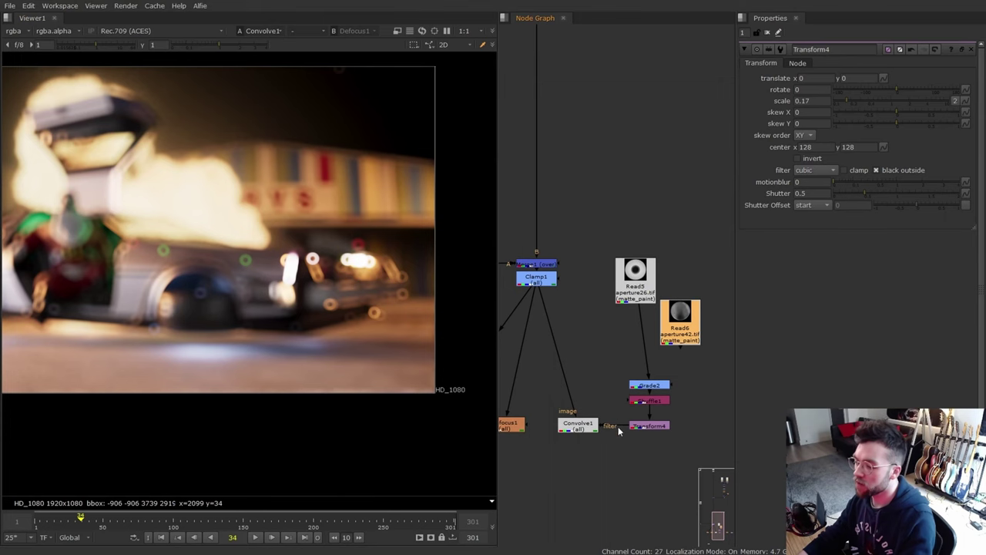
scroll(610, 412, up, 3)
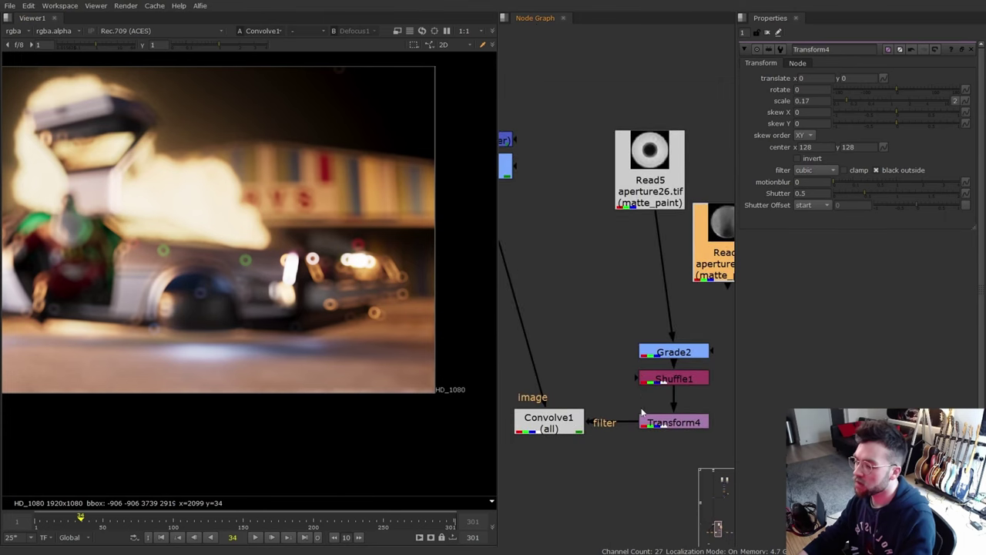
scroll(355, 358, up, 3)
scroll(346, 216, down, 2)
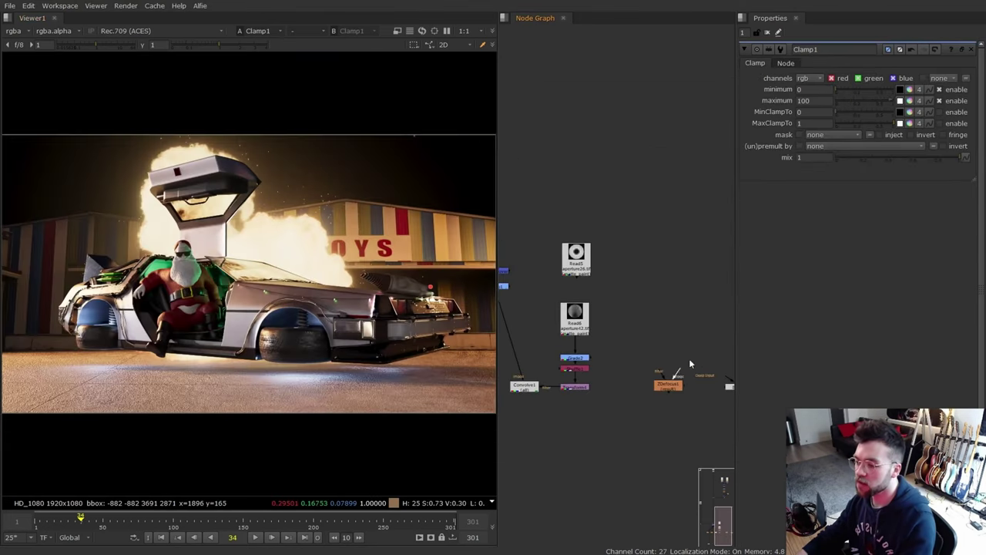
Step: Connect the ZDefocus image input to the Clamp node and set its output to focal plane setup
drag(672, 370, 594, 278)
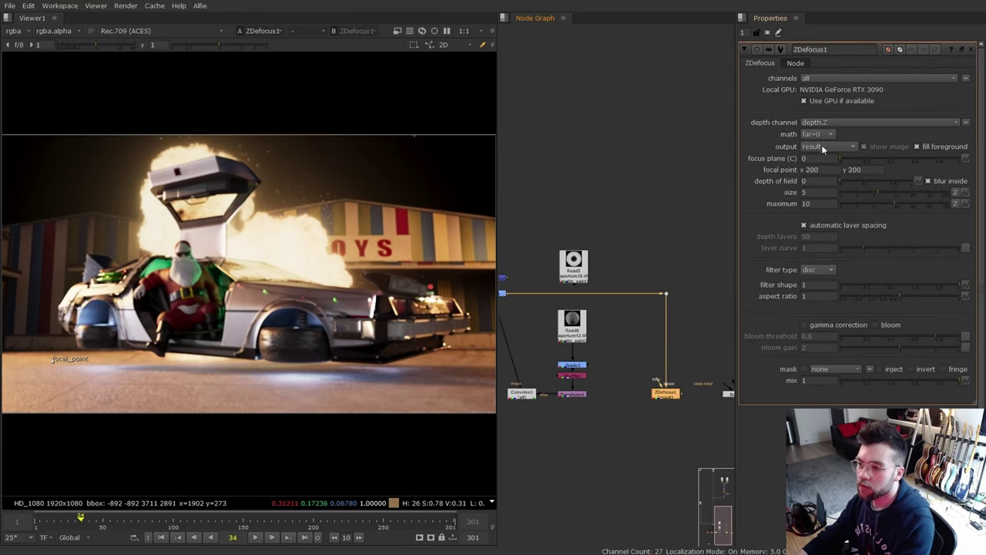
click(823, 148)
click(828, 158)
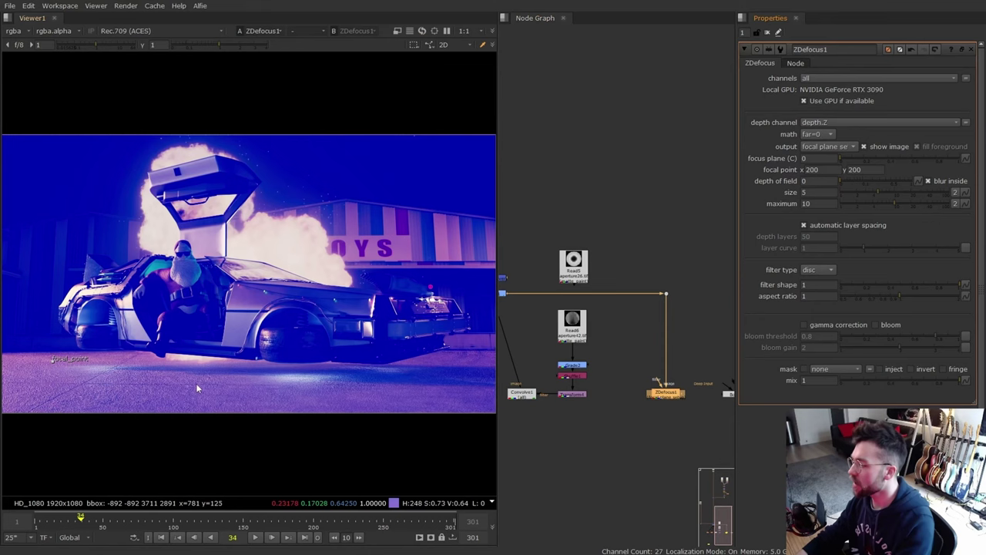
Step: Set the ZDefocus depth channel to Mist.V and place the focal point on Santa's face at about x 709, y 618
drag(60, 363, 84, 370)
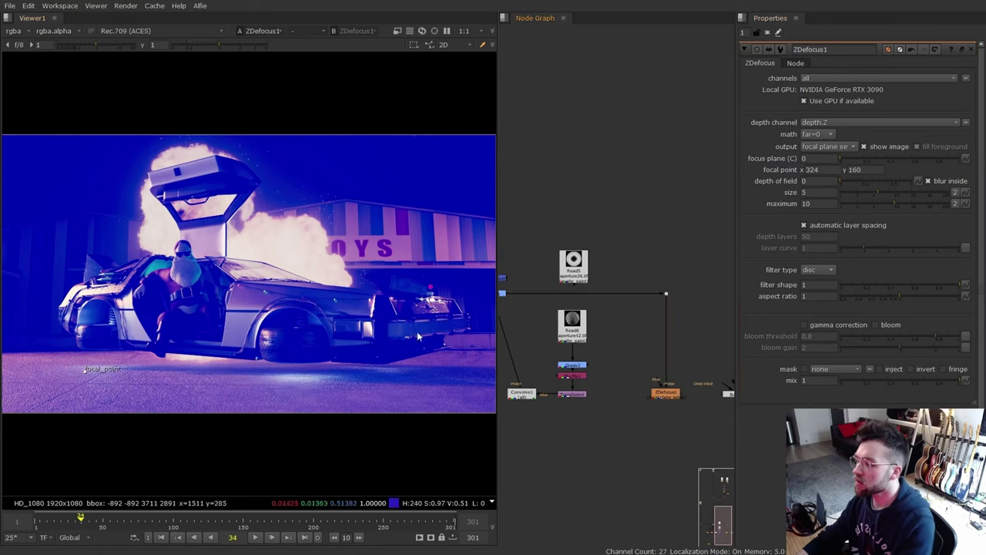
click(854, 121)
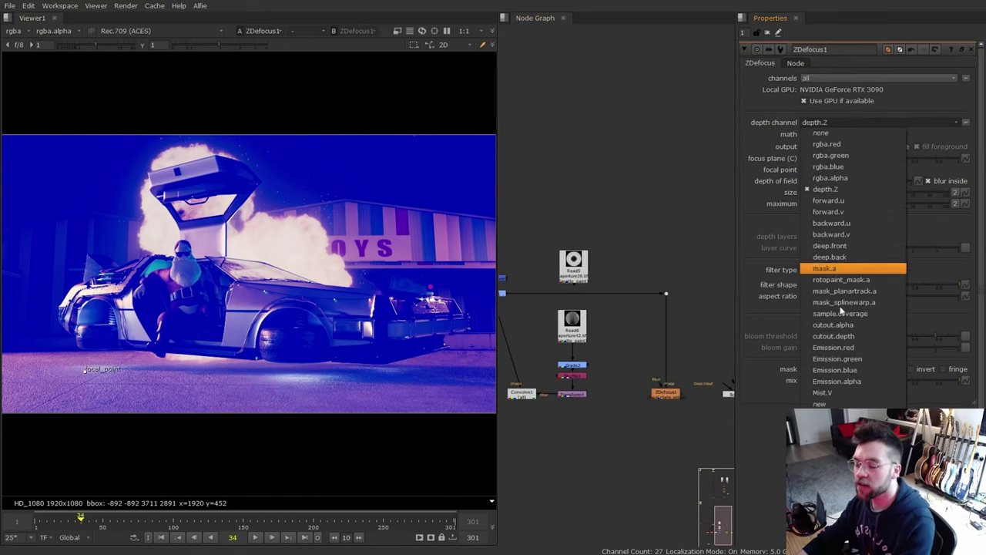
click(842, 393)
drag(95, 373, 194, 293)
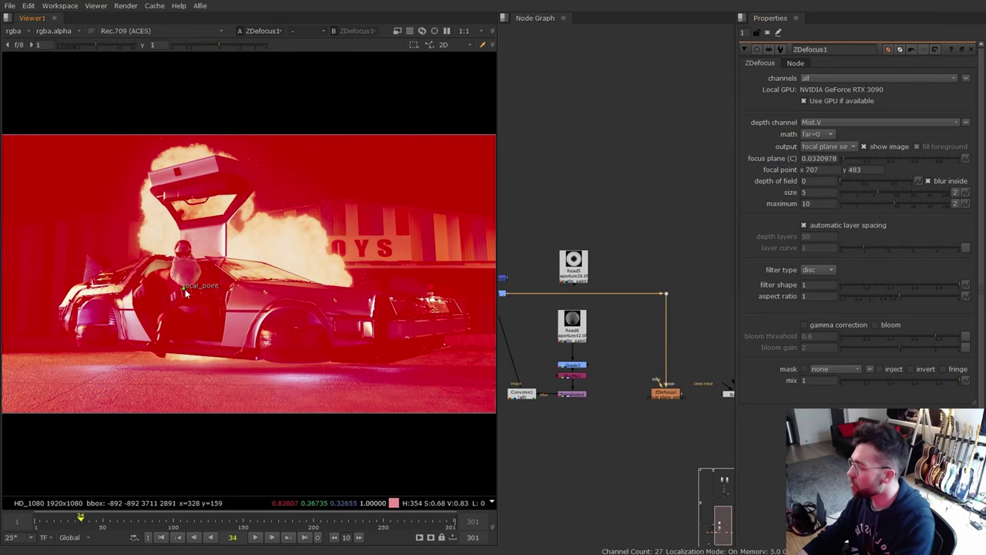
scroll(232, 290, up, 5)
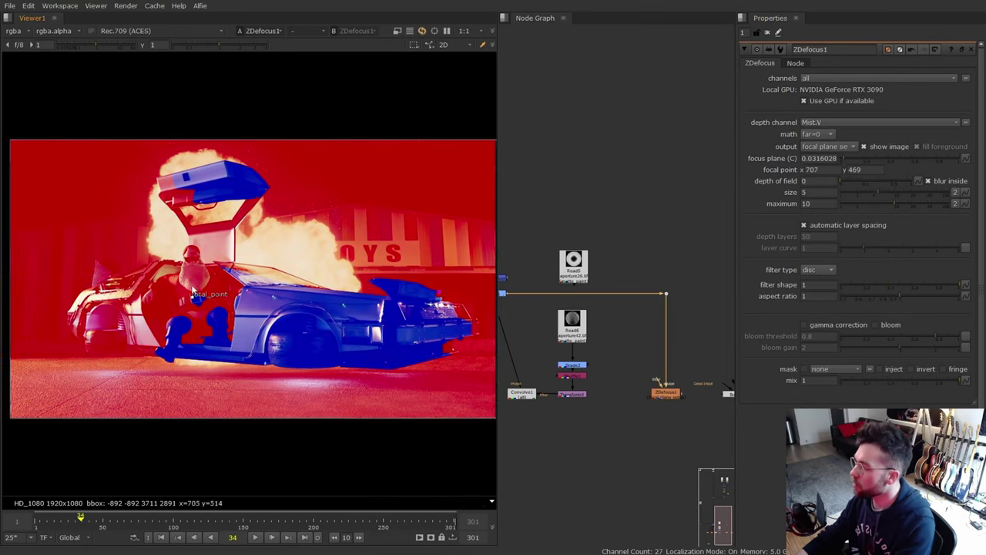
drag(197, 308, 196, 236)
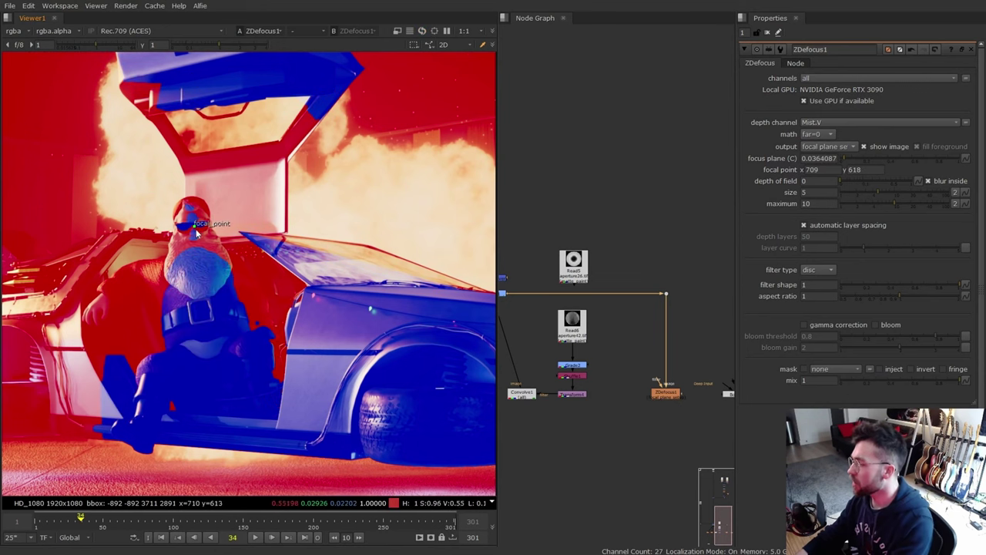
Step: Set the ZDefocus depth of field to 0.06 and check the in-focus region across the whole frame
click(851, 181)
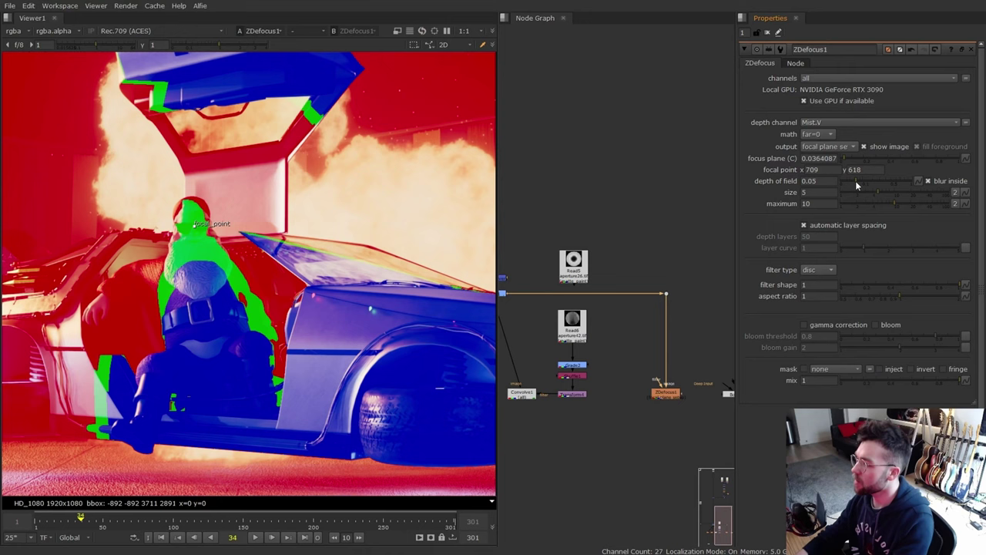
drag(855, 180, 850, 181)
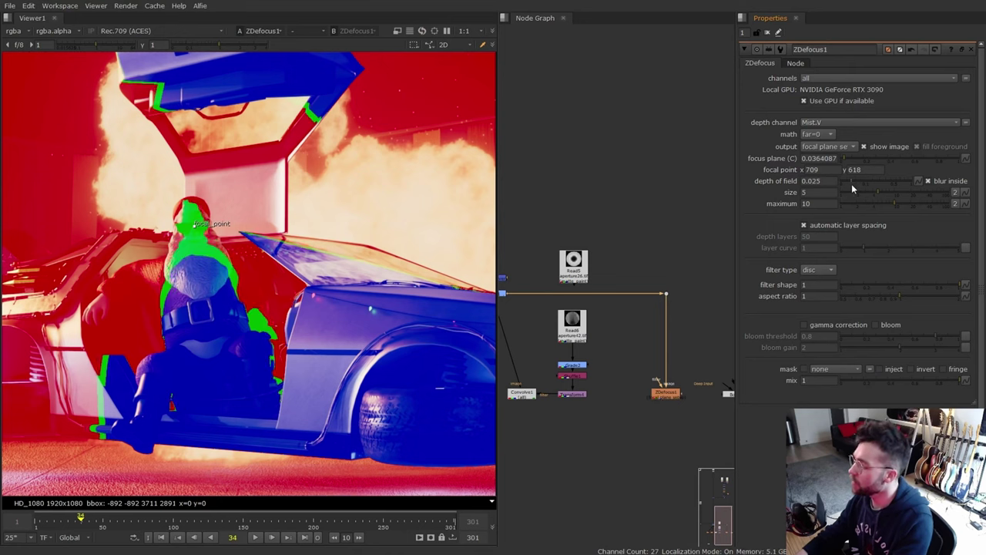
drag(851, 184, 858, 180)
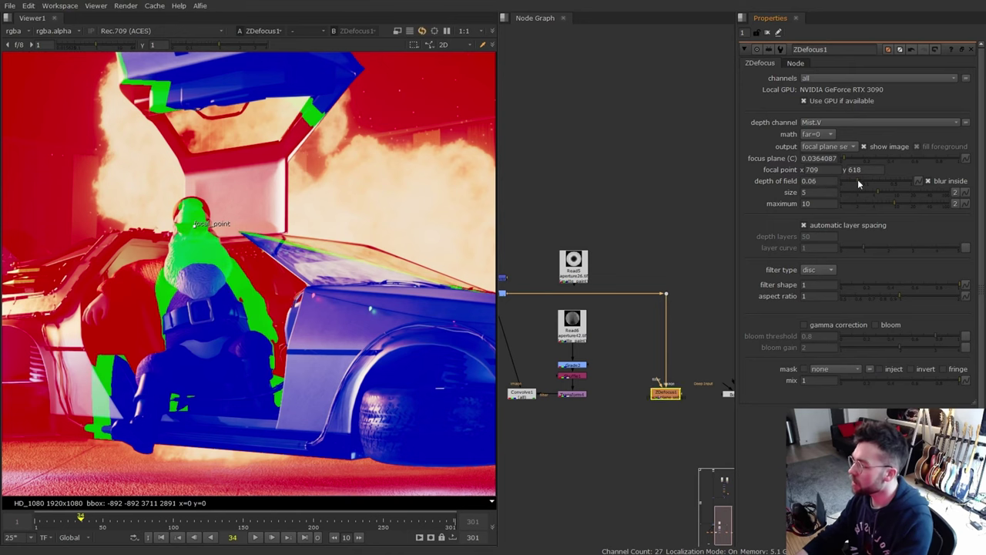
key(f)
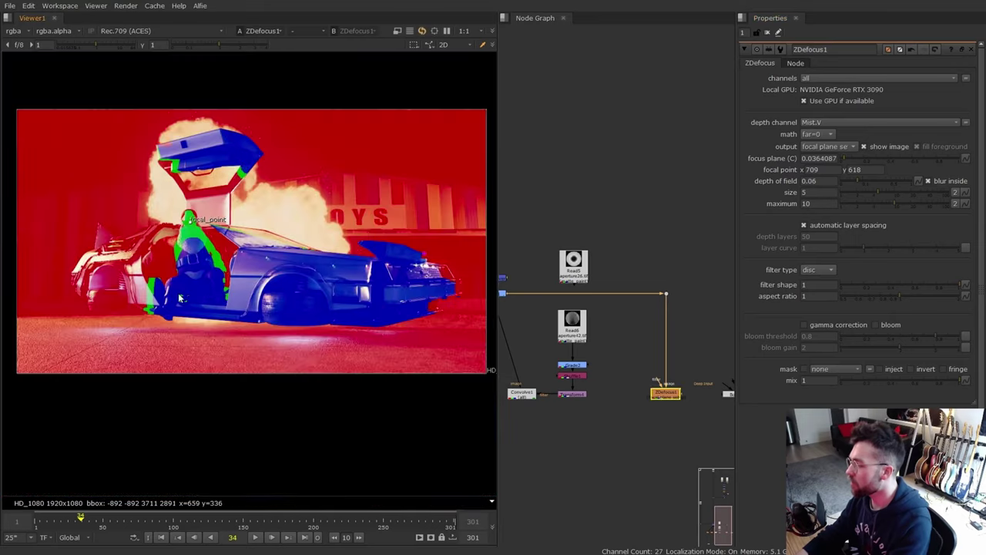
click(180, 298)
scroll(193, 289, up, 2)
key(f)
Step: Set the ZDefocus output back to result and inspect the depth-based blur around Santa and the car
click(825, 147)
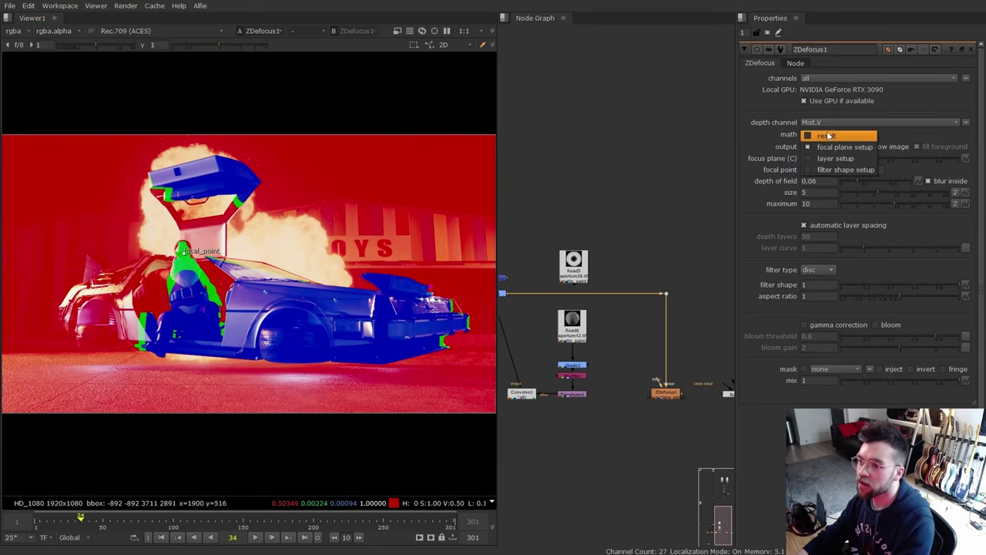
click(827, 136)
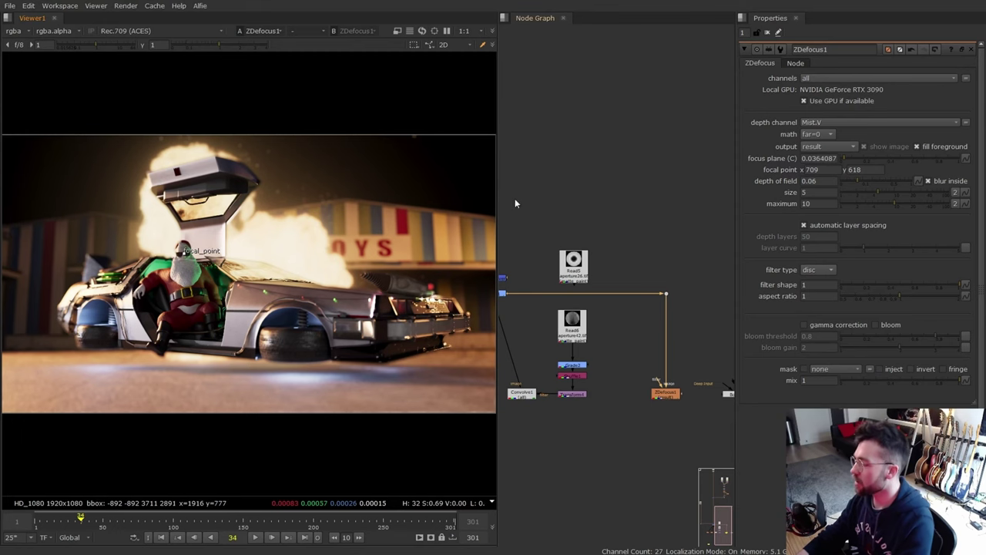
scroll(193, 258, up, 3)
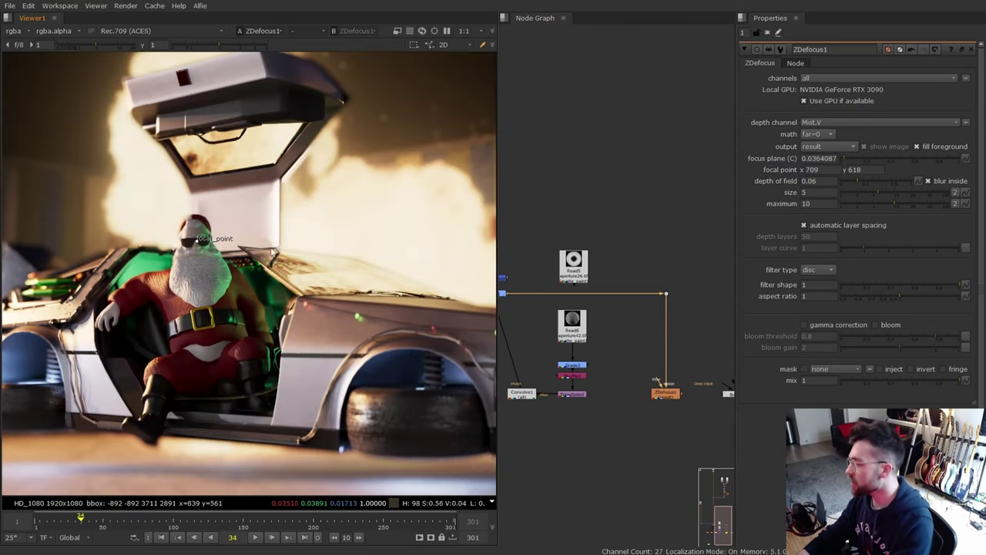
scroll(225, 270, down, 5)
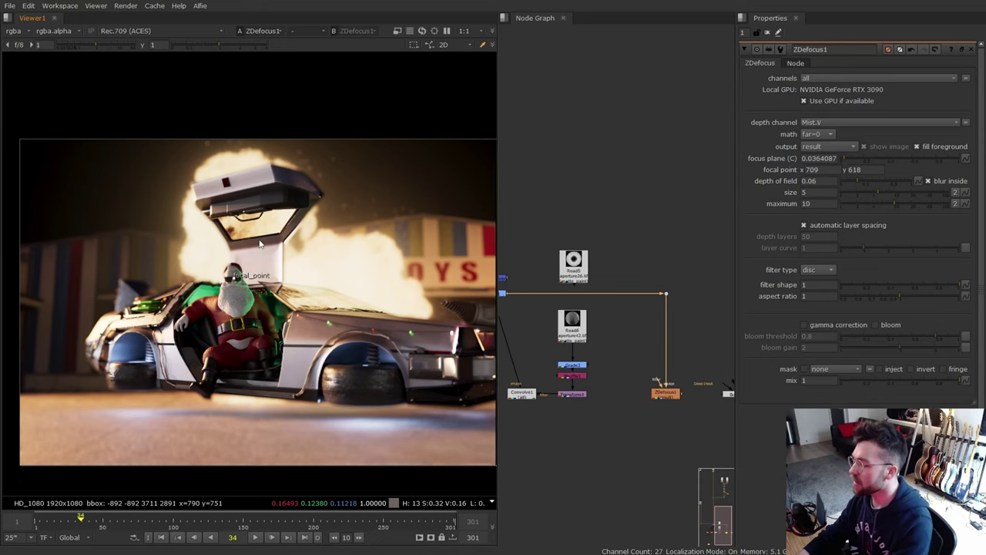
middle_drag(323, 331, 276, 293)
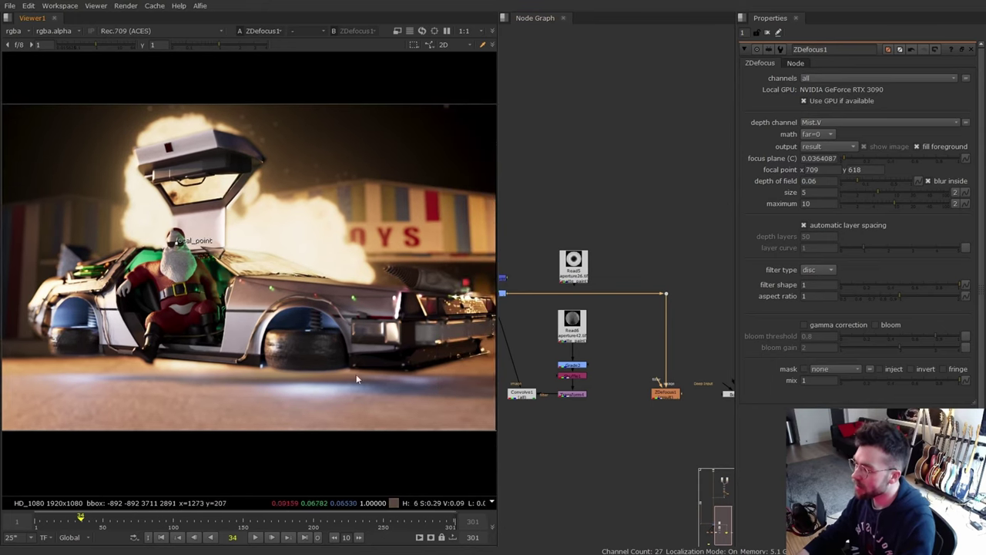
middle_drag(356, 373, 445, 456)
middle_drag(286, 423, 200, 312)
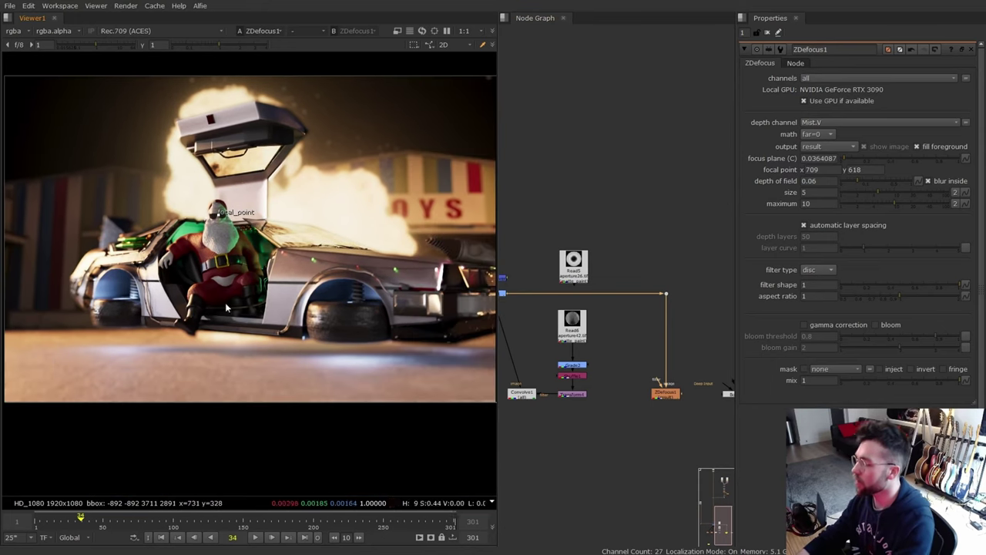
key(f)
scroll(369, 302, up, 3)
key(f)
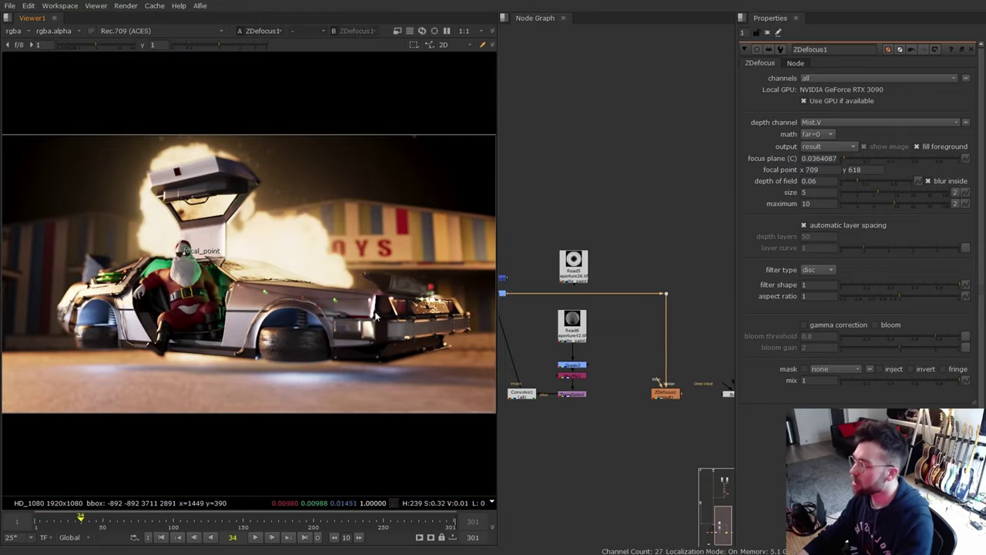
Step: Adjust the ZDefocus size to 4.4 and maximum to 7.8, and hide the viewer overlay
key(space)
key(space)
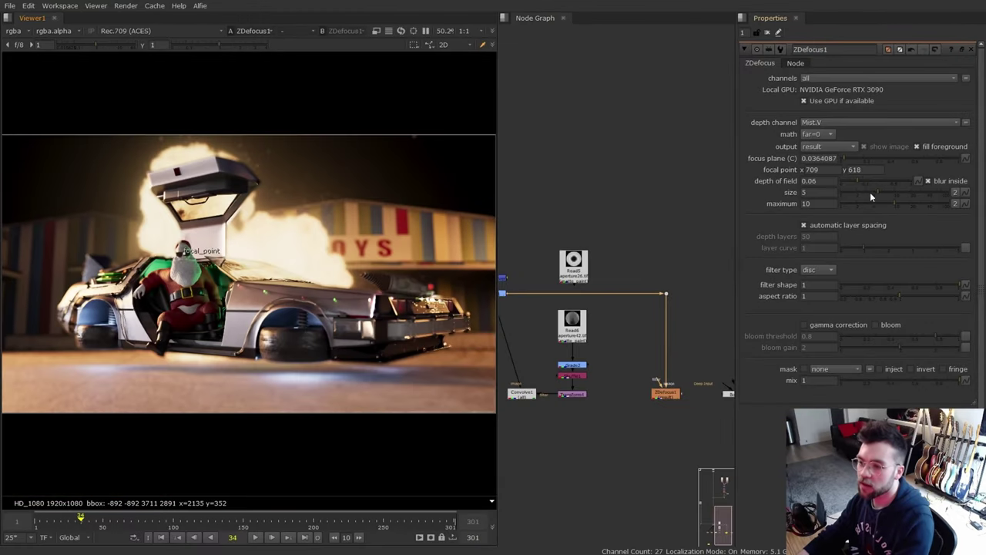
click(867, 193)
click(876, 204)
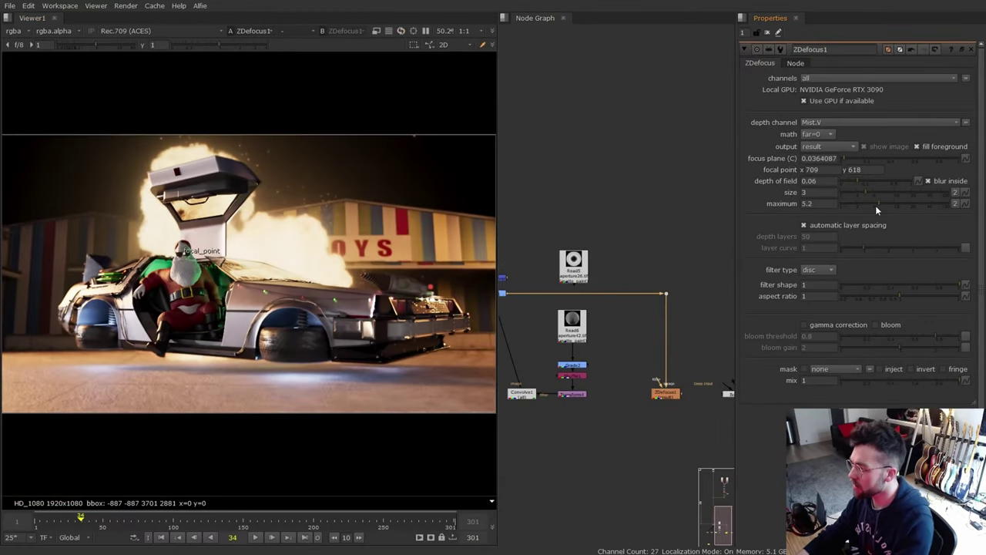
key(q)
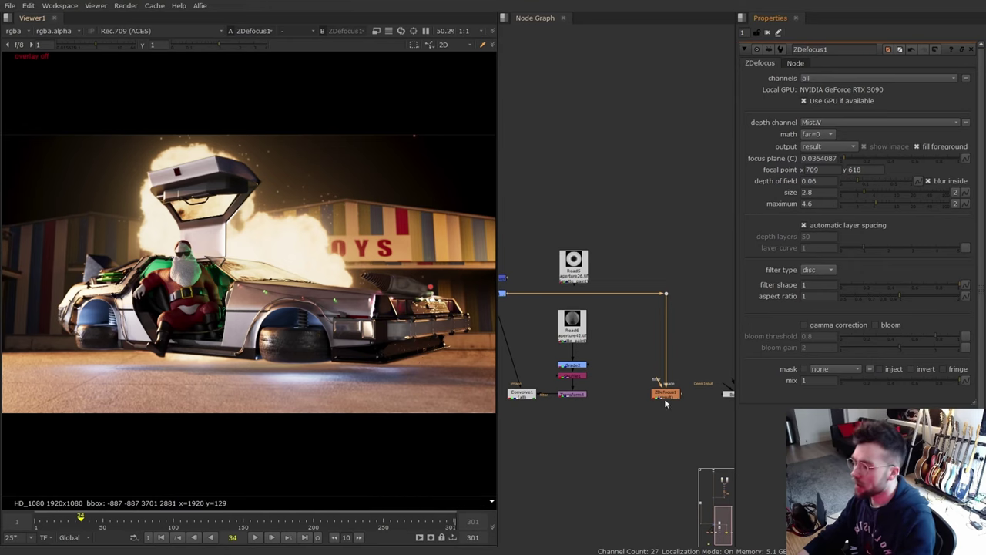
Step: Connect the ZDefocus filter input to the kernel's Transform4 node and set the filter type to image
middle_drag(666, 402, 645, 359)
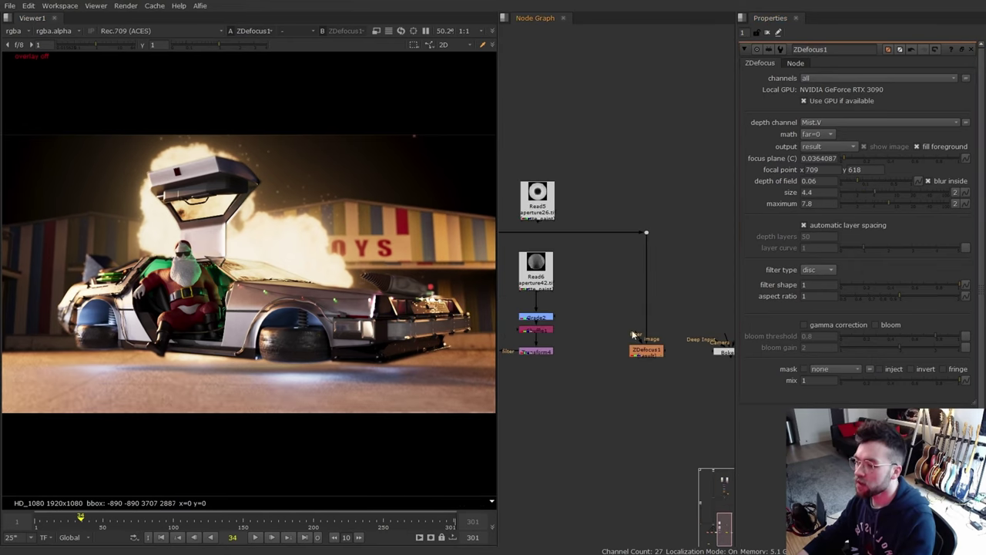
drag(636, 335, 639, 358)
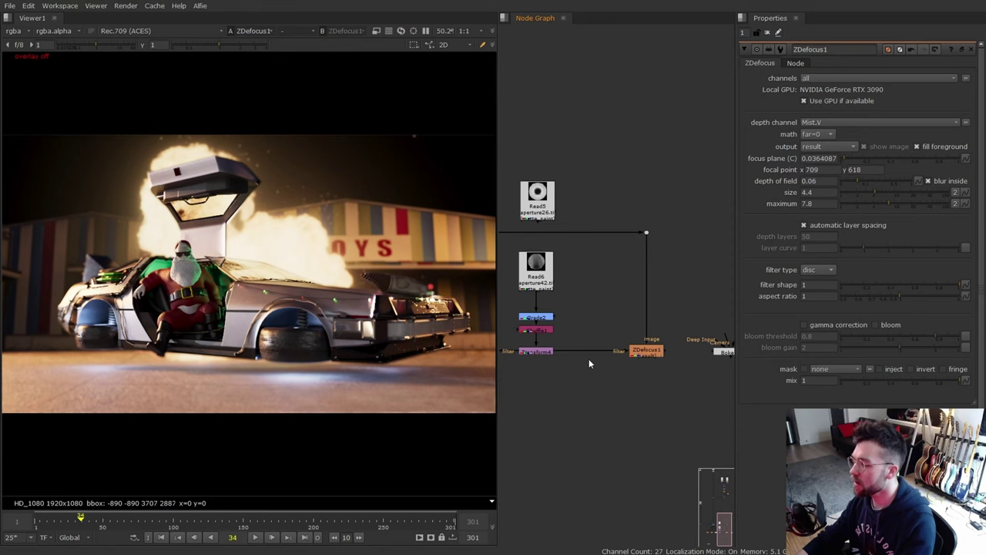
click(821, 270)
click(825, 293)
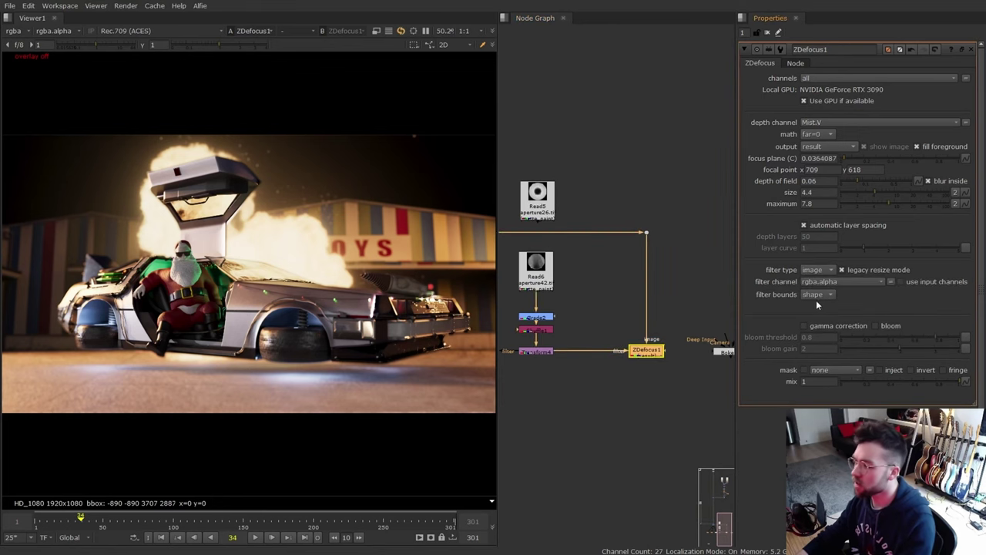
Step: Set the ZDefocus size to 14.5 and maximum to 25 while examining the bokeh at the car's rear
click(900, 192)
click(909, 203)
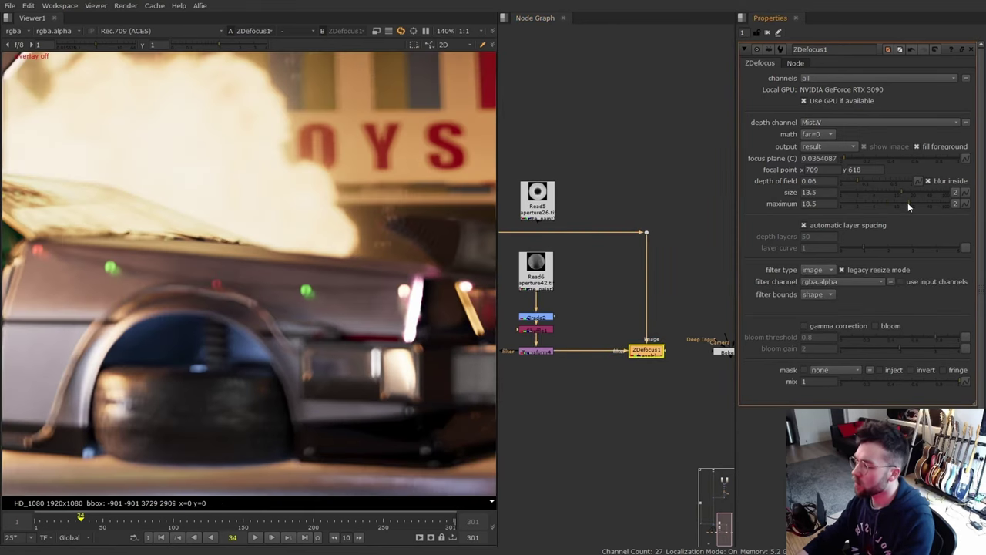
middle_drag(428, 343, 335, 340)
middle_drag(446, 338, 319, 336)
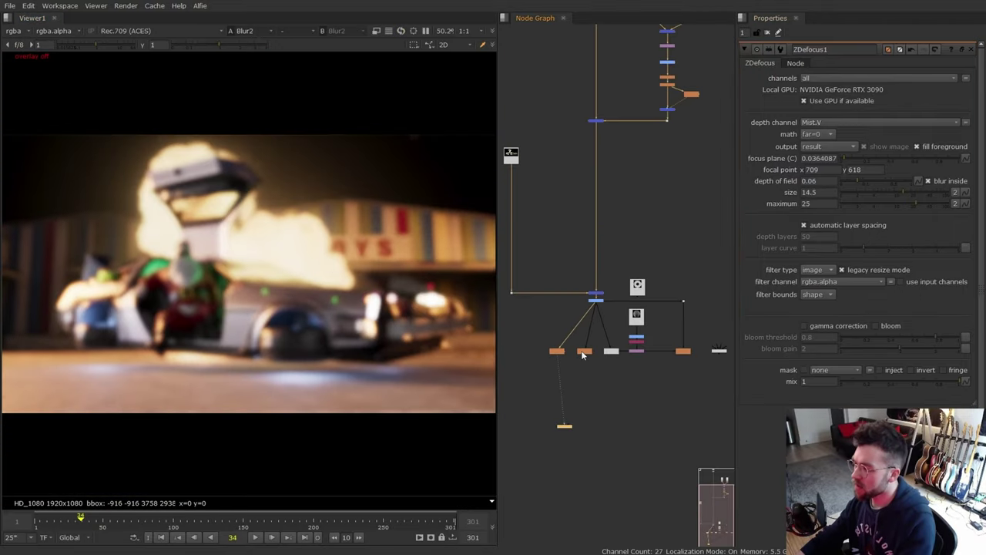
Step: Compare the Blur, Defocus, Convolve and ZDefocus results over the full frame in the viewer
ctrl+shift+click(583, 352)
ctrl+shift+click(610, 353)
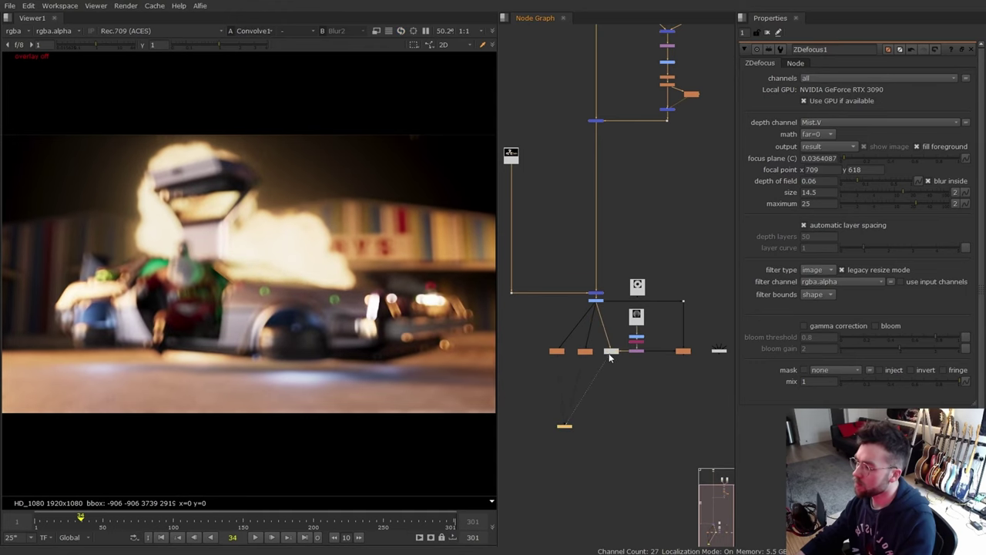
click(682, 351)
key(1)
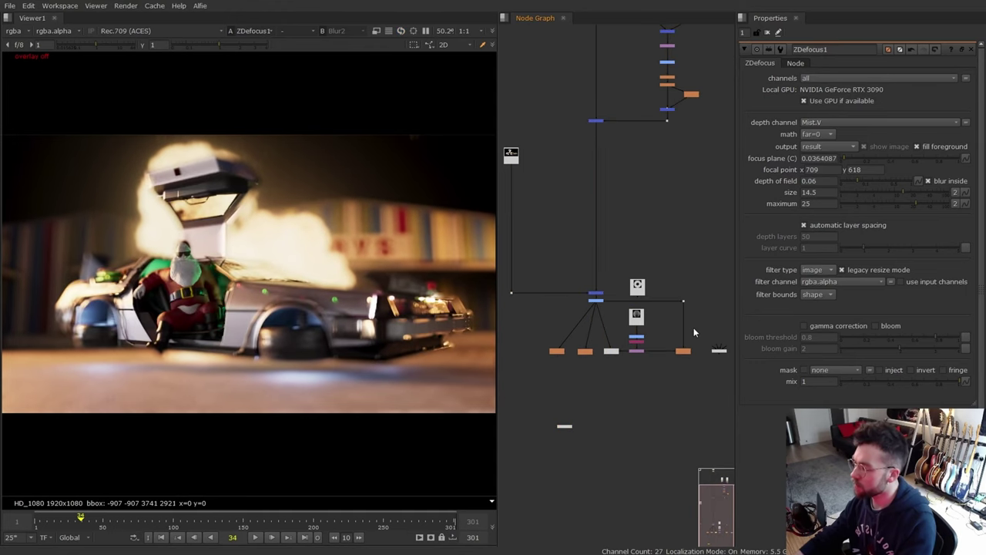
key(3)
key(4)
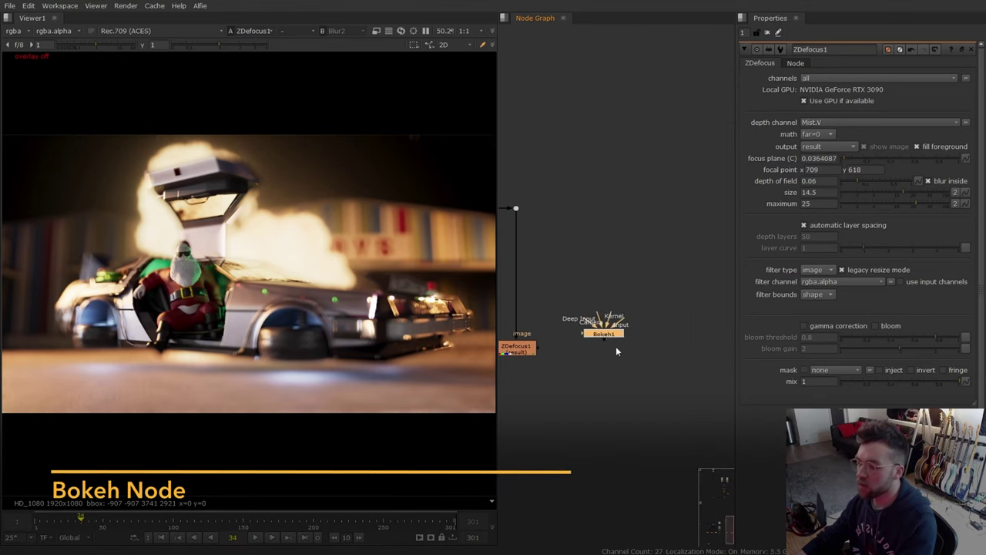
Step: Place the Bokeh node beside ZDefocus and feed its image input from the car composite through a dot
drag(609, 334, 642, 351)
middle_drag(579, 233, 642, 259)
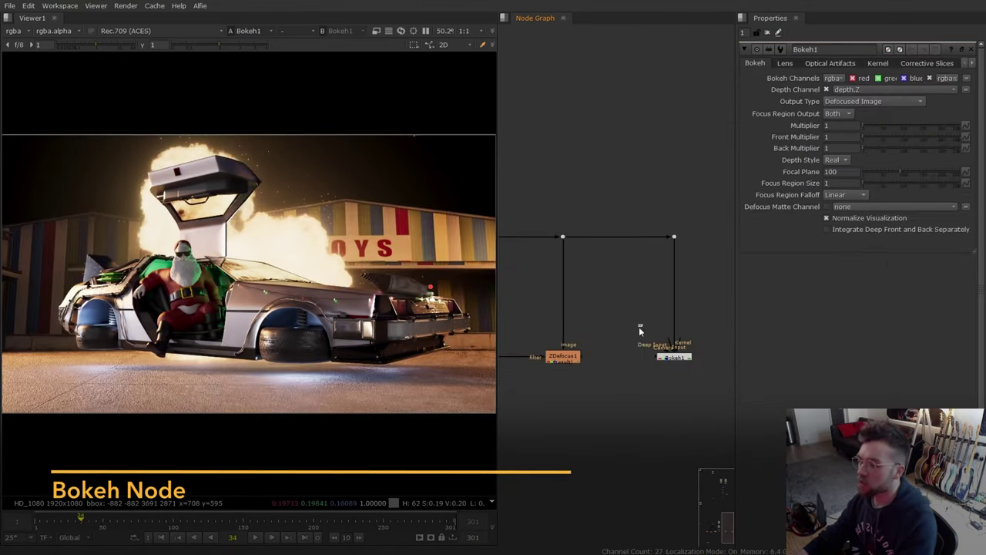
drag(643, 324, 512, 393)
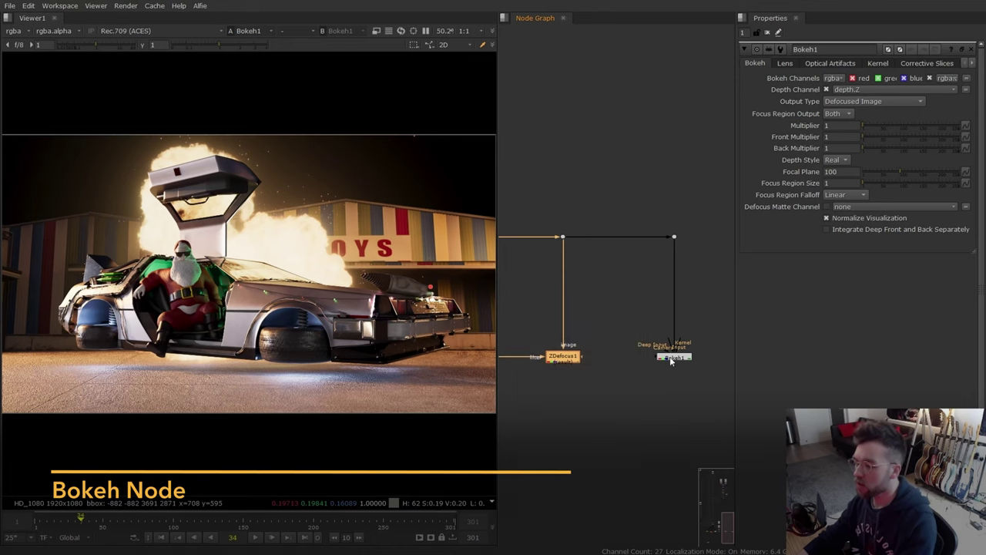
scroll(670, 358, up, 2)
click(687, 361)
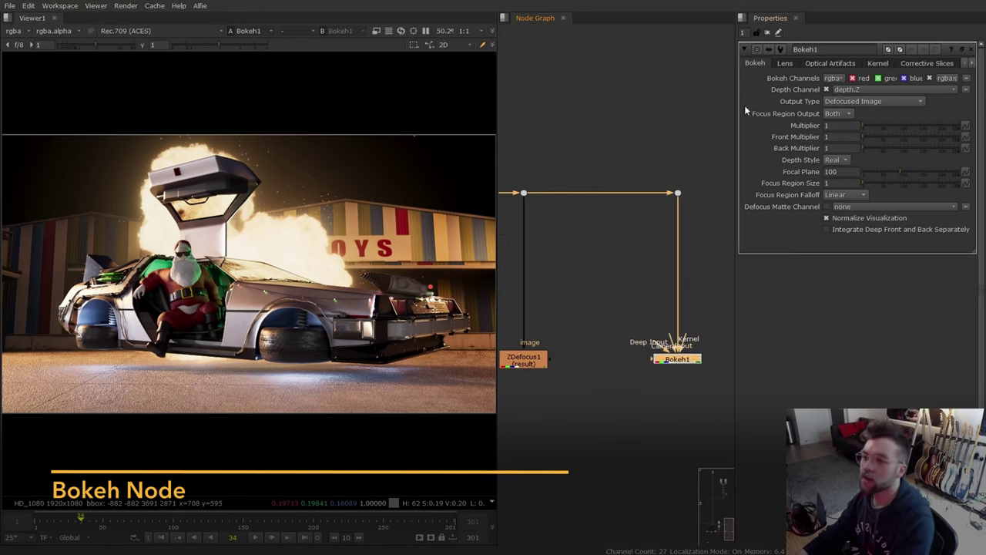
Step: Set the Bokeh depth channel to Mist.V and the output type to Focal Distance Visualization
click(846, 89)
click(866, 157)
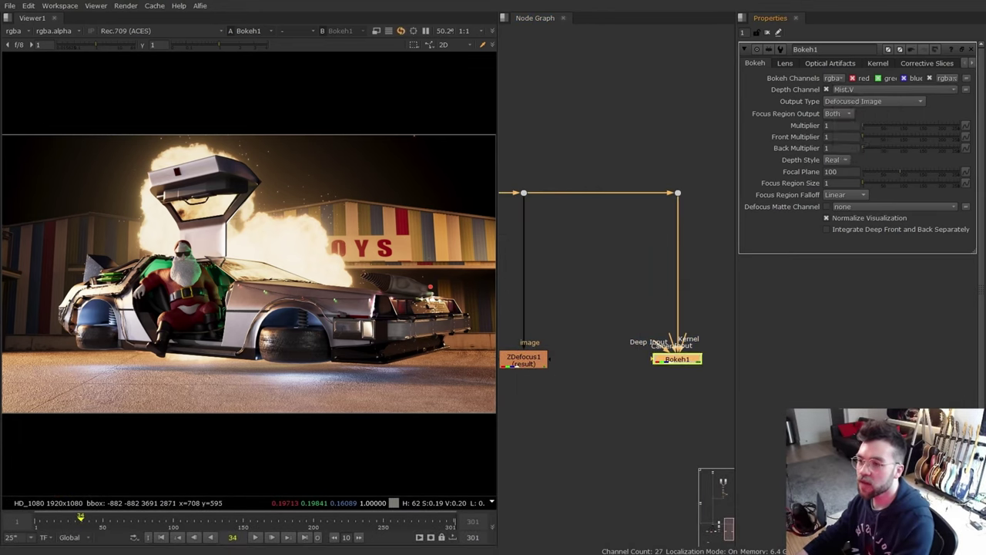
click(854, 101)
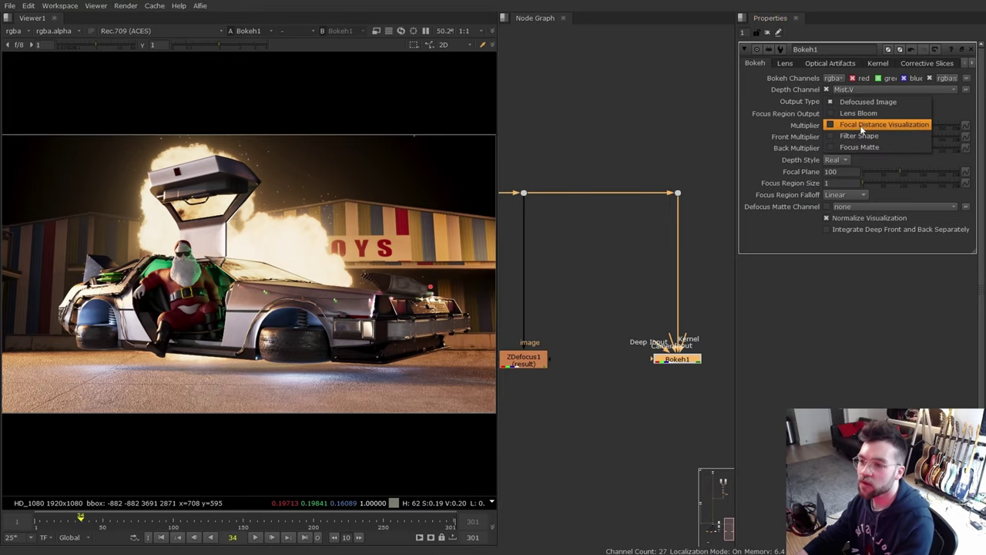
click(863, 126)
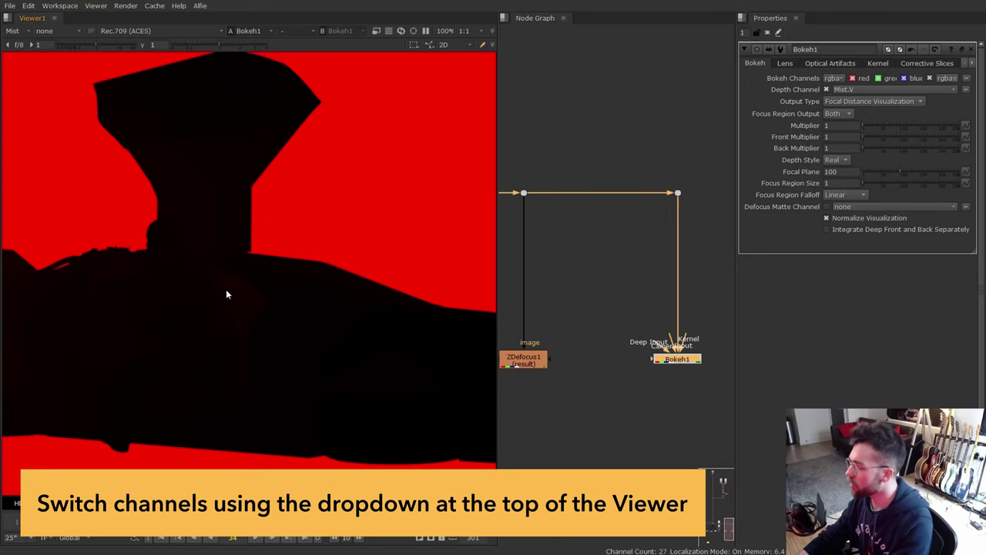
Step: Raise the viewer gamma to 2.8 to inspect the Mist depth around Santa, and set the Bokeh focal plane to 0.036
scroll(169, 258, up, 3)
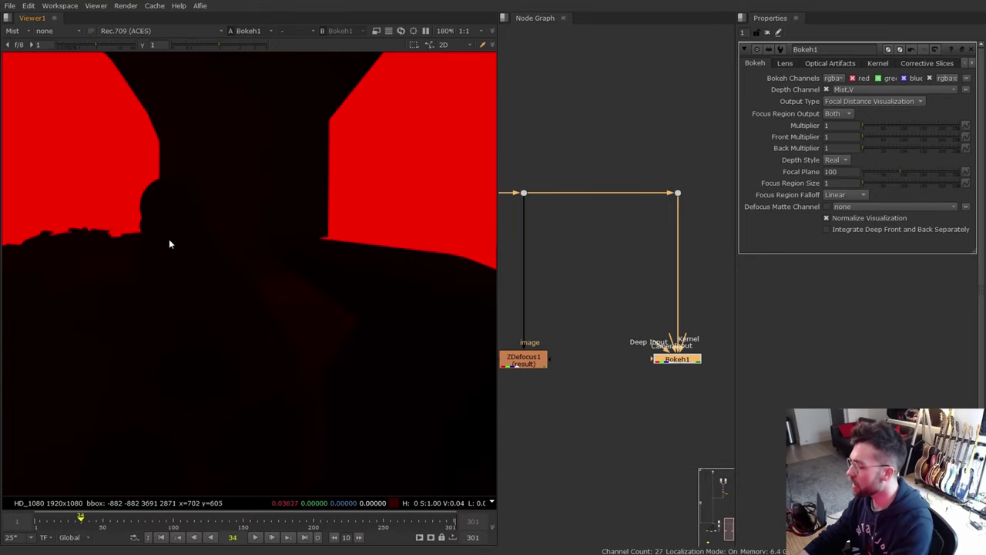
drag(219, 48, 252, 46)
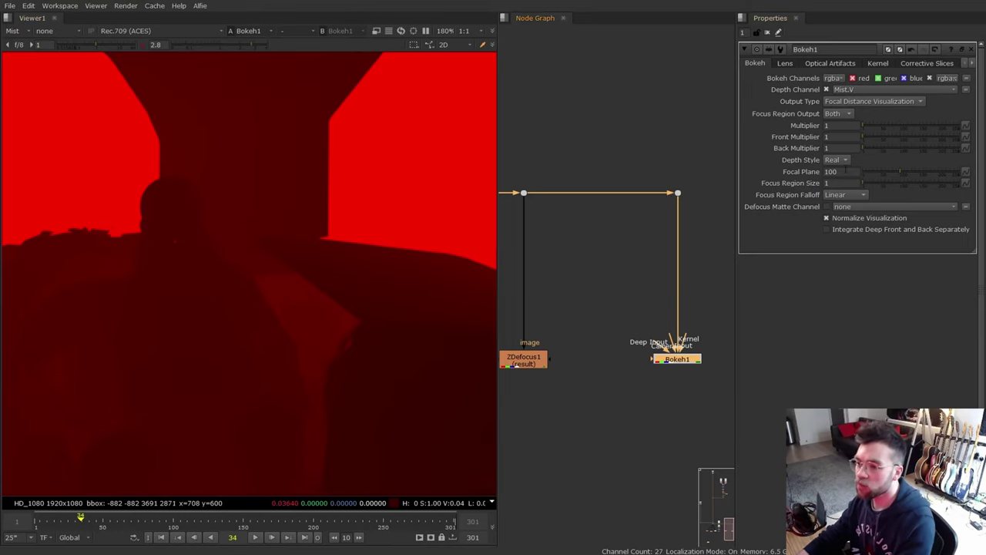
click(839, 171)
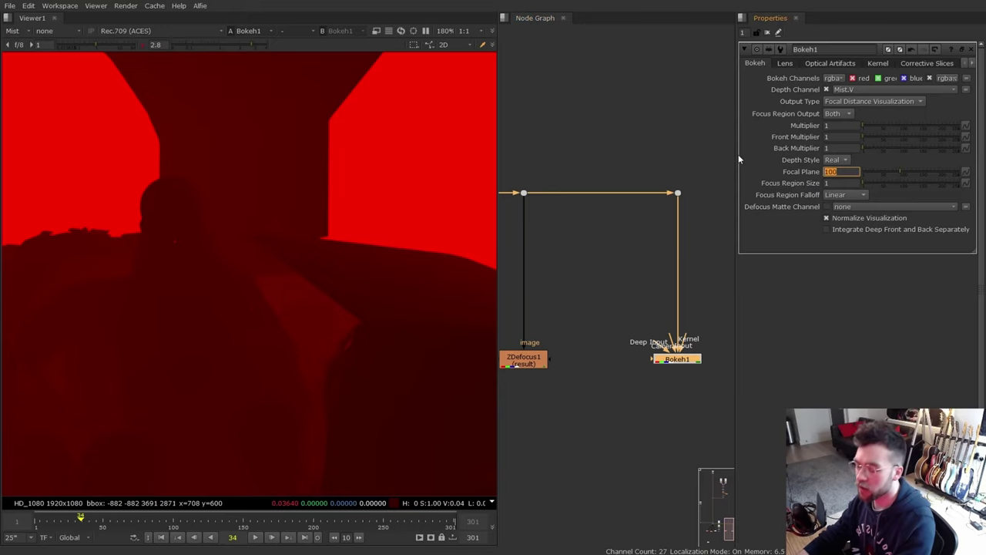
key(Return)
key(Return)
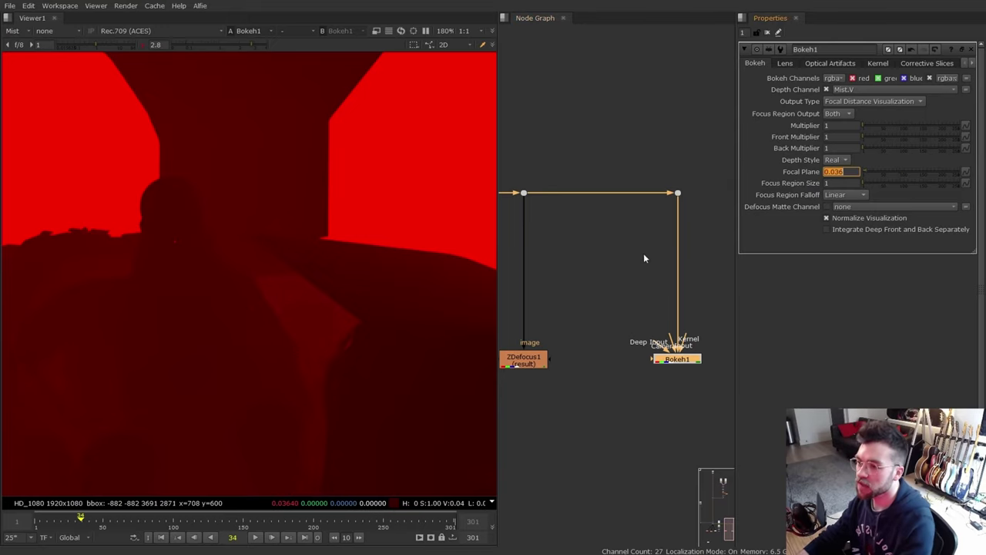
Step: Return the viewer to the full-frame rgba image at gamma 1 and set the Bokeh focus region size to 0.01
key(alt+q)
click(286, 300)
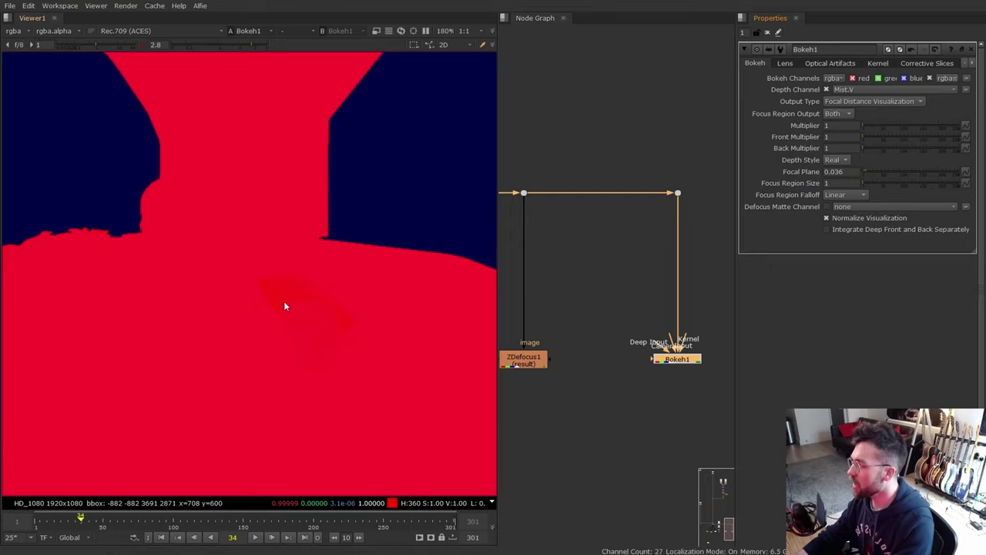
key(f)
click(842, 182)
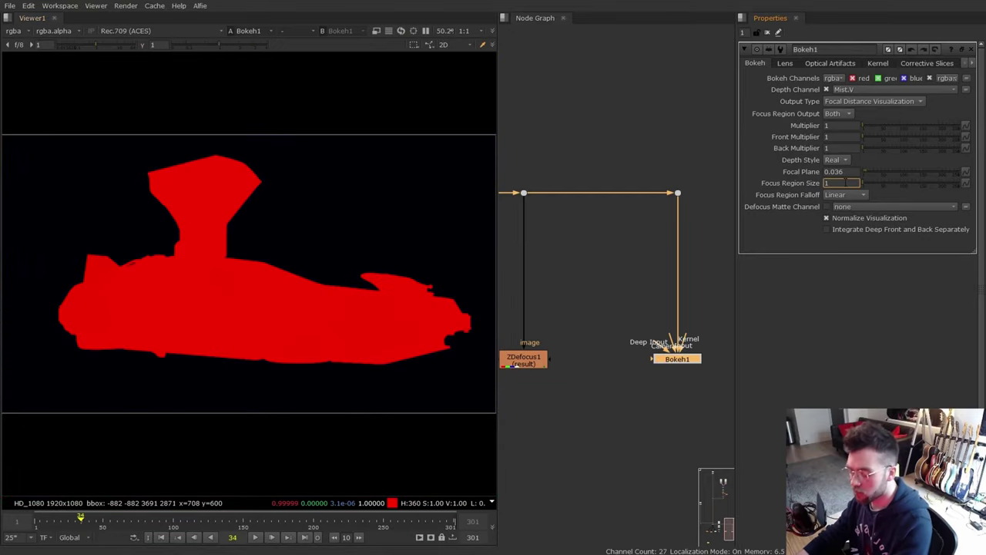
key(Down)
key(Down)
text(0.01)
key(Return)
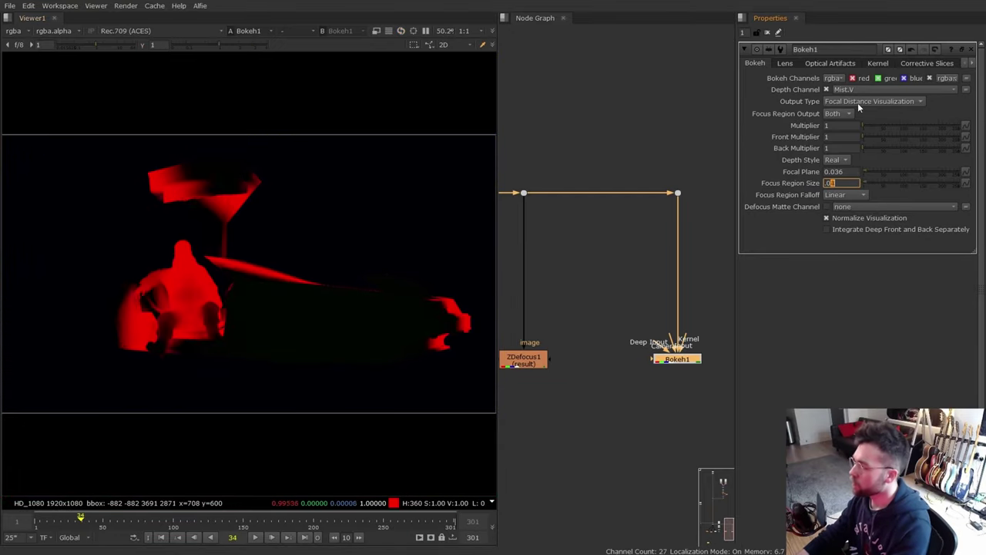
Step: Switch the Bokeh output to Defocused Image and set the multiplier to 2 with front and back multipliers at 12
middle_drag(281, 279, 231, 293)
key(f)
click(871, 101)
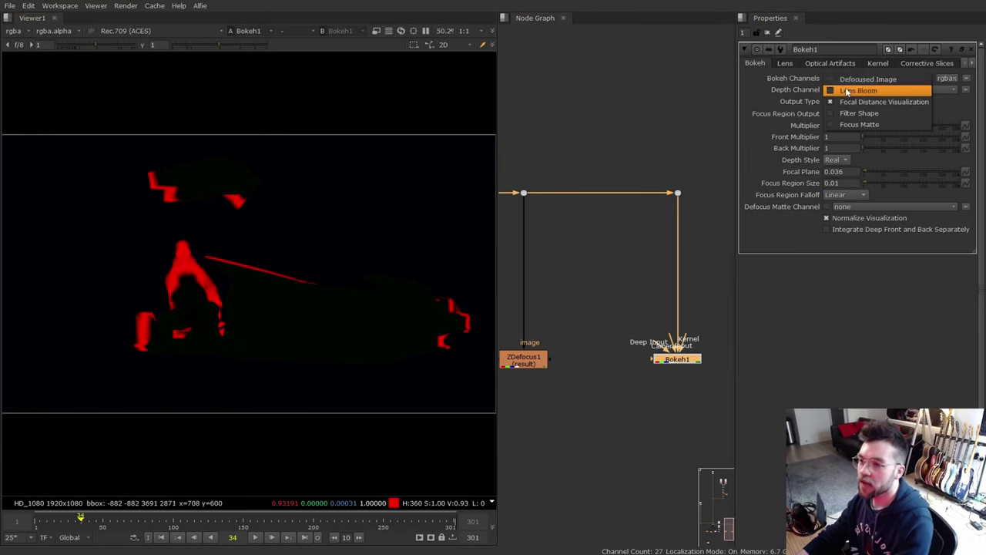
click(855, 86)
drag(862, 126, 866, 134)
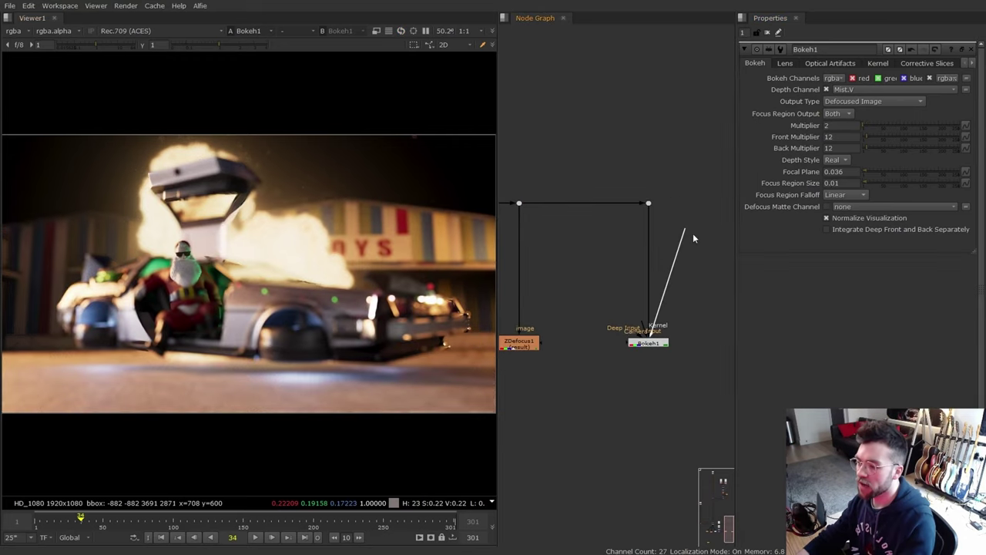
Step: Connect the Bokeh kernel input to the aperture kernel's Transform4 node and set the kernel type to Input
drag(694, 235, 678, 333)
middle_drag(591, 348, 717, 326)
drag(678, 333, 531, 319)
middle_drag(721, 329, 655, 337)
click(654, 336)
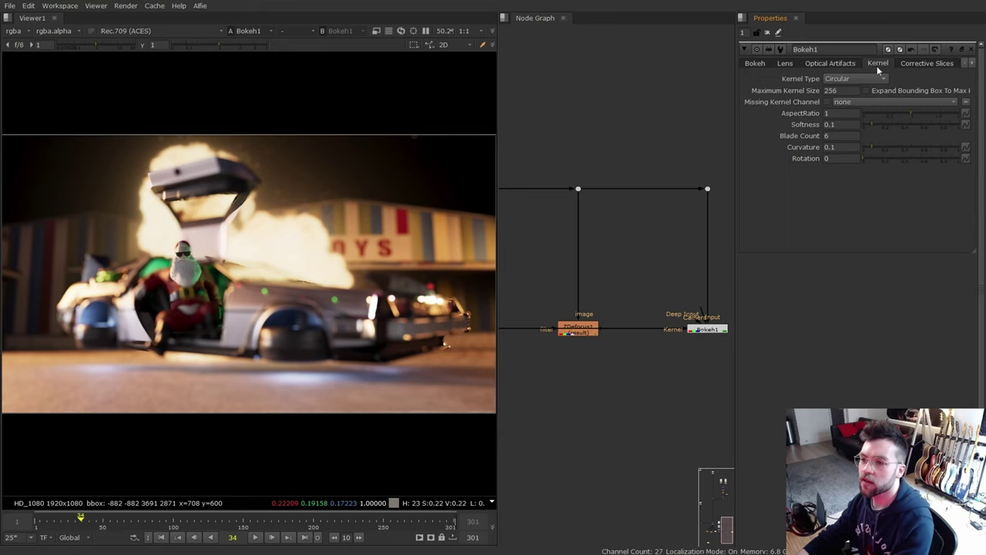
click(846, 80)
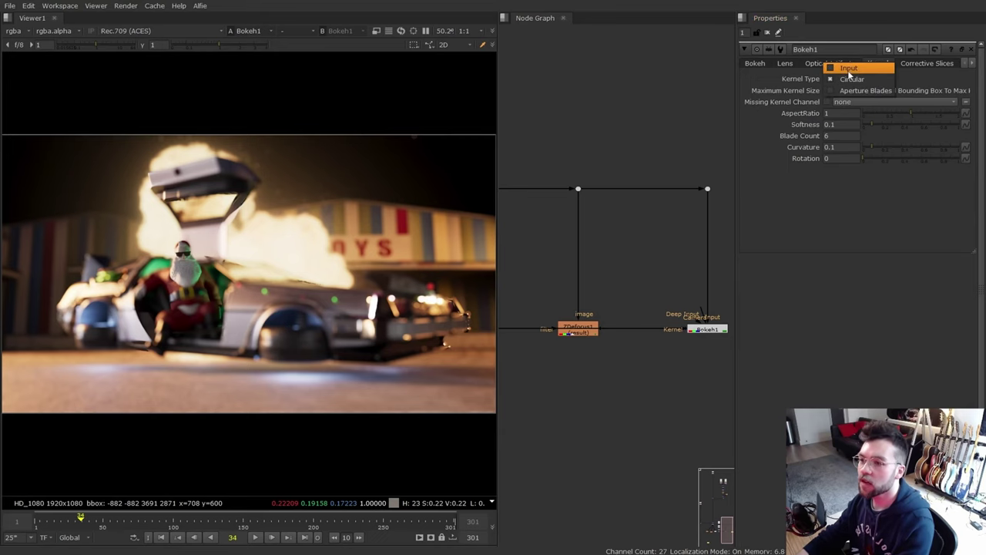
click(848, 68)
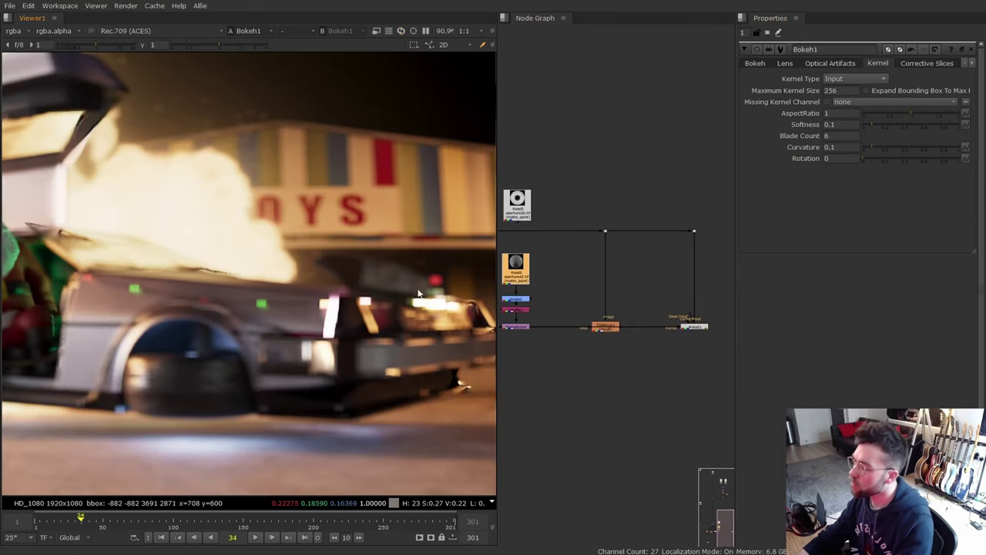
Step: Reroute the Bokeh kernel input through a new Transform node fed from the node above Transform4
middle_drag(672, 309, 711, 299)
click(713, 295)
key(t)
drag(711, 285, 573, 289)
middle_drag(668, 287, 556, 300)
drag(666, 296, 670, 302)
drag(607, 314, 678, 300)
scroll(655, 306, up, 2)
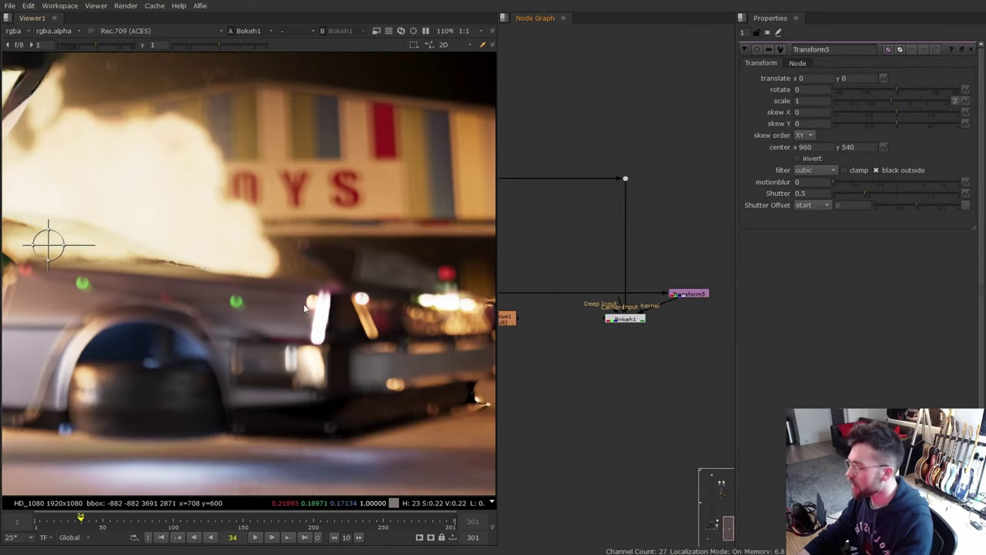
scroll(393, 301, down, 4)
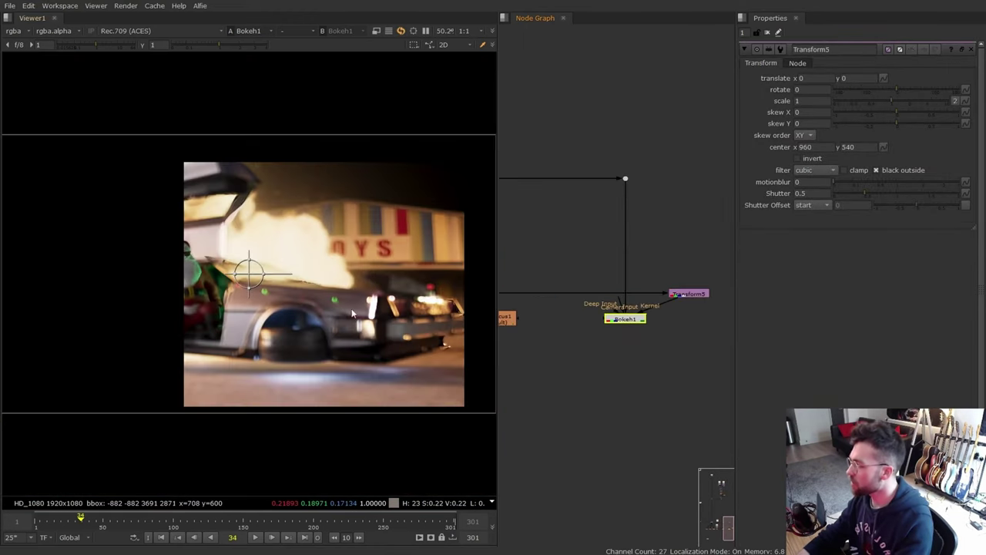
scroll(673, 305, up, 3)
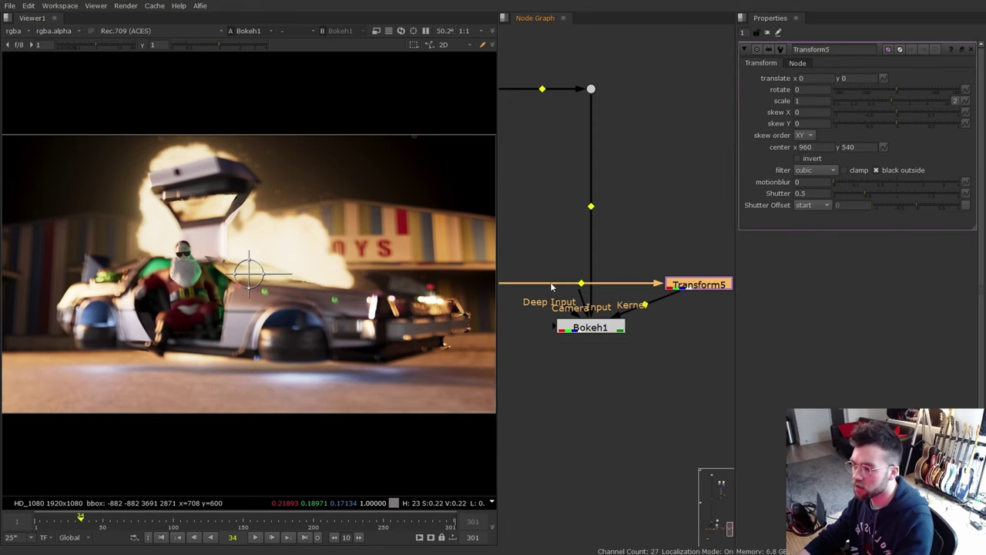
Step: Replace the new Transform node on the kernel connection with a dot and set the Bokeh multiplier to 3
ctrl+drag(581, 283, 688, 257)
click(695, 284)
key(ctrl+x)
Step: Examine the Bokeh result's highlights and edges at the car's rear, close up and over the full frame
scroll(350, 354, up, 3)
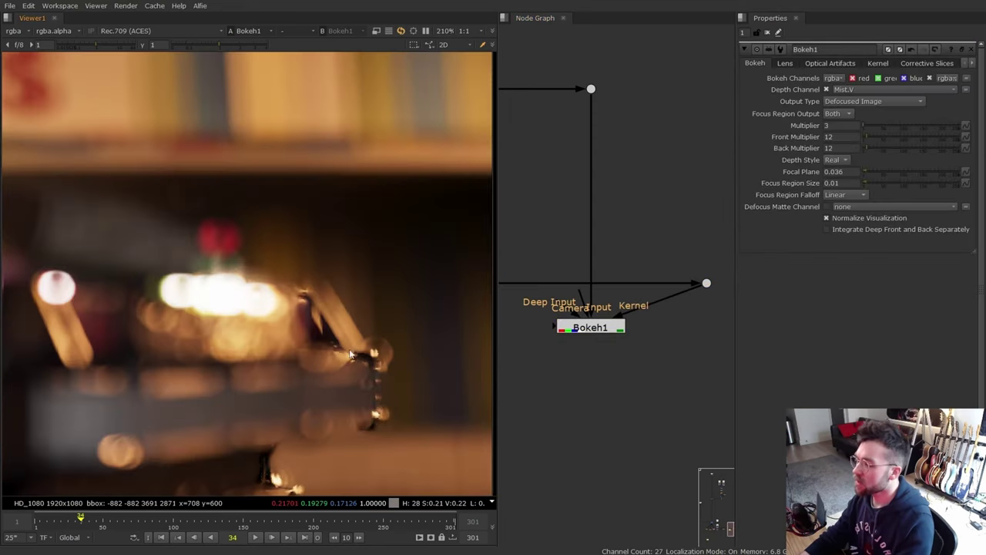
scroll(415, 332, down, 4)
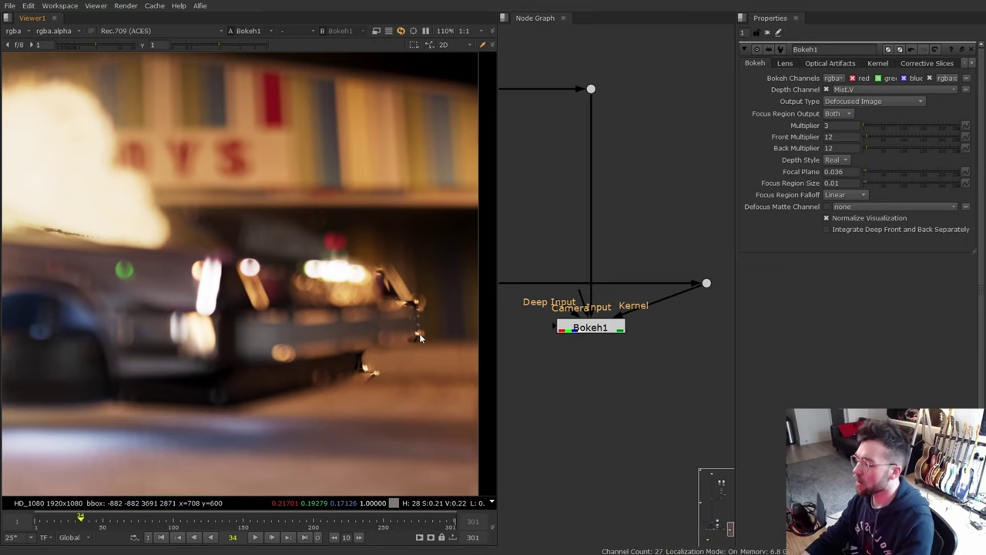
key(f)
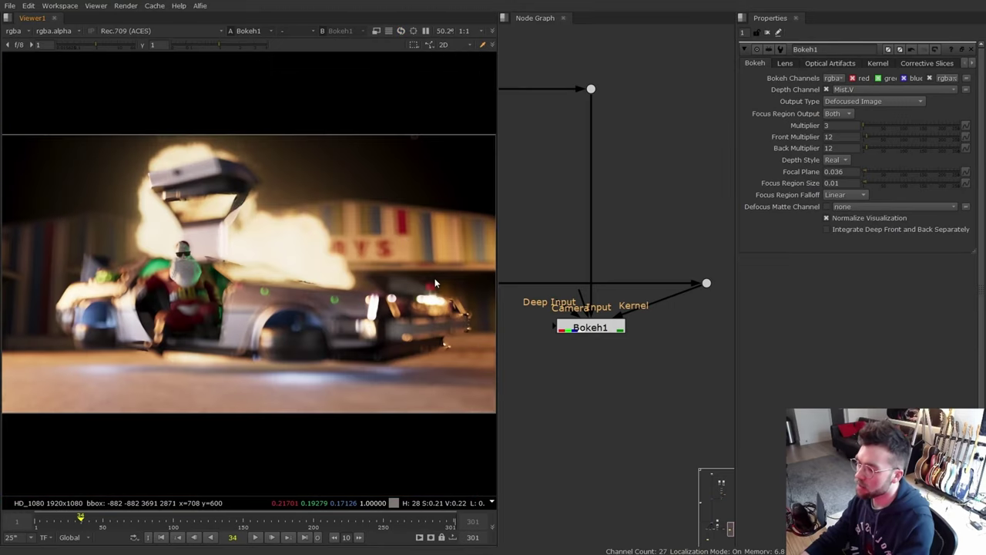
middle_drag(442, 281, 376, 283)
scroll(376, 297, up, 2)
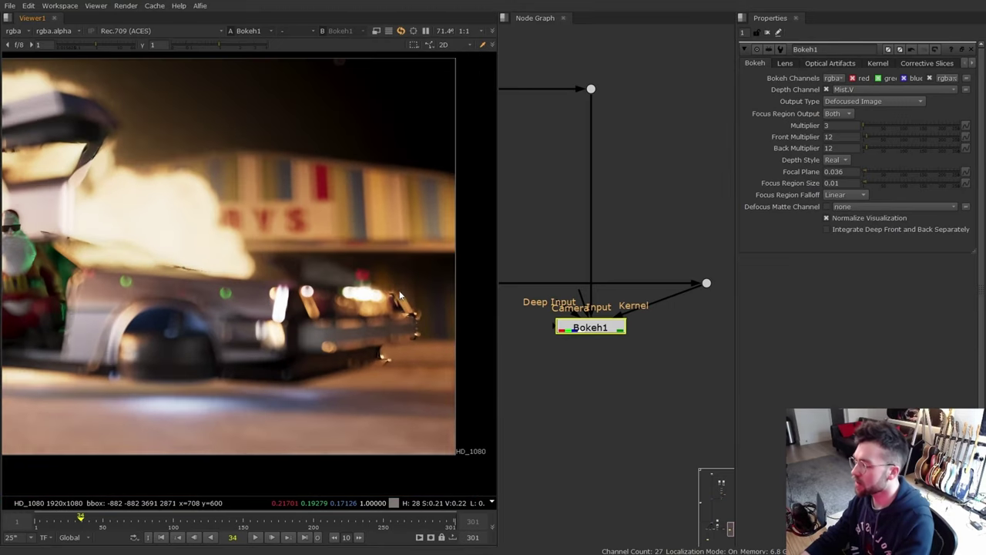
key(f)
scroll(597, 364, down, 4)
Step: Set the ZDefocus size to 22.5 and compare the Convolve, ZDefocus and Bokeh results in the enlarged viewer
middle_drag(597, 364, 726, 319)
middle_drag(563, 318, 644, 321)
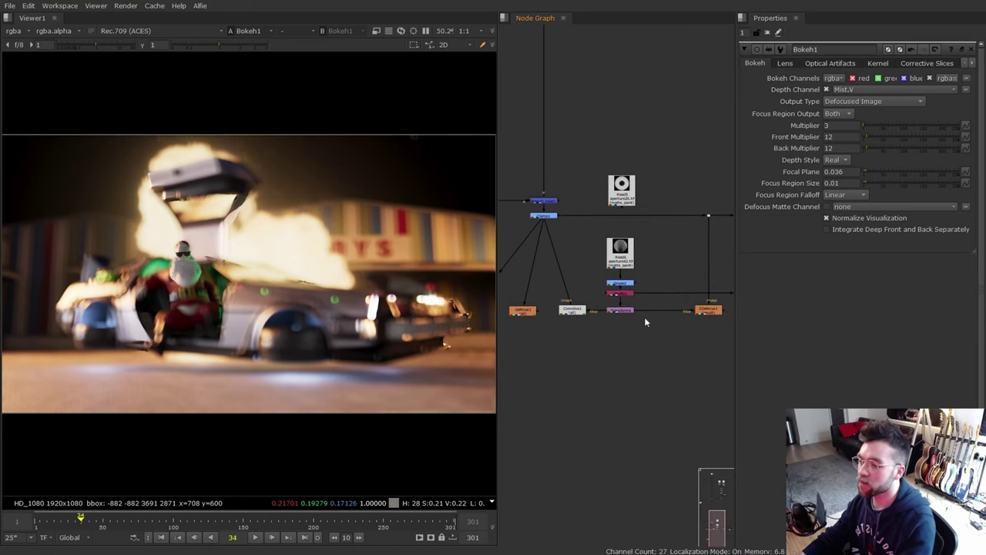
middle_drag(529, 320, 606, 313)
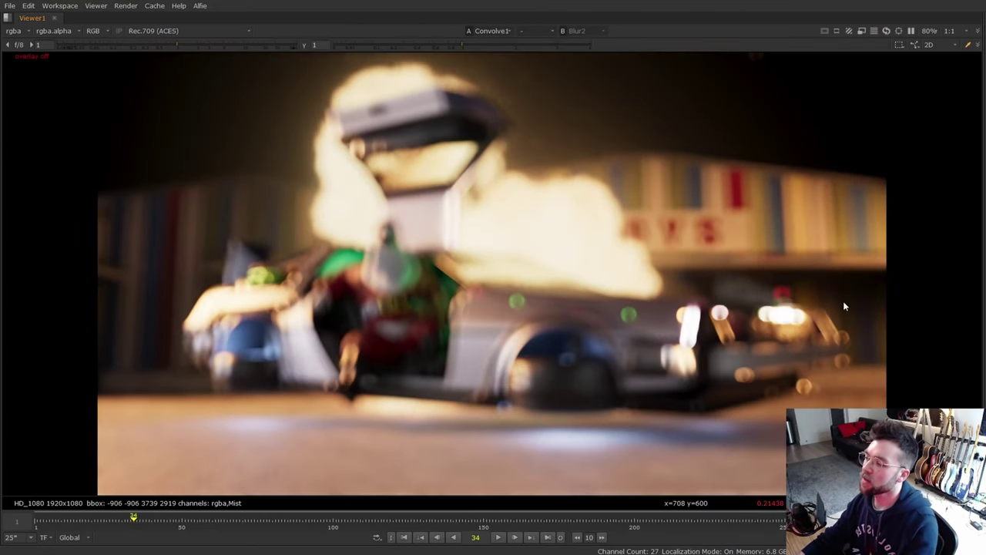
key(3)
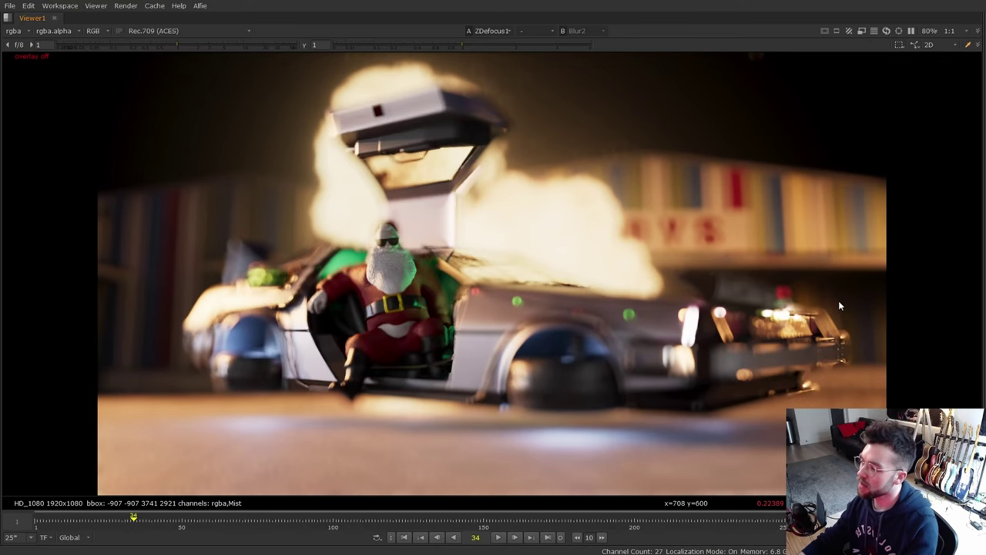
key(4)
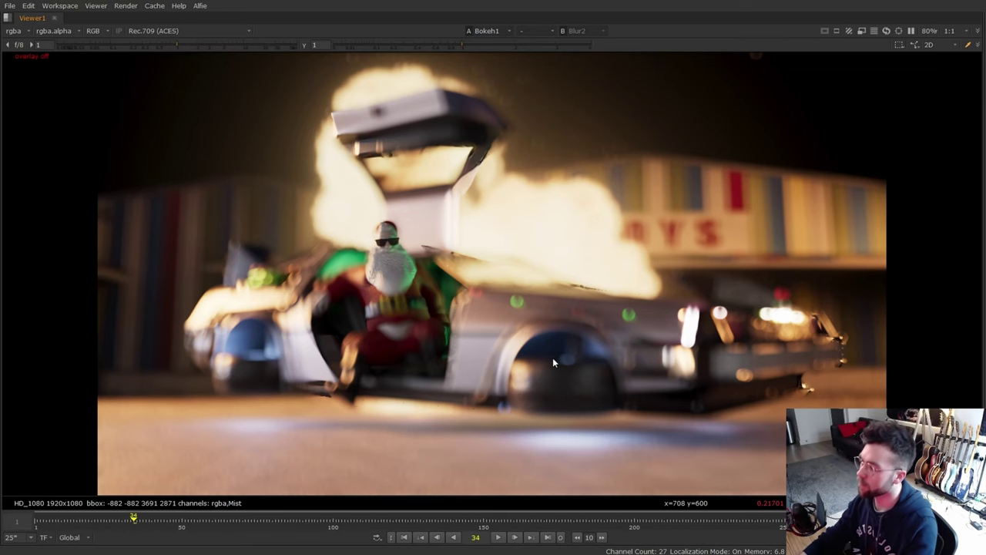
key(space)
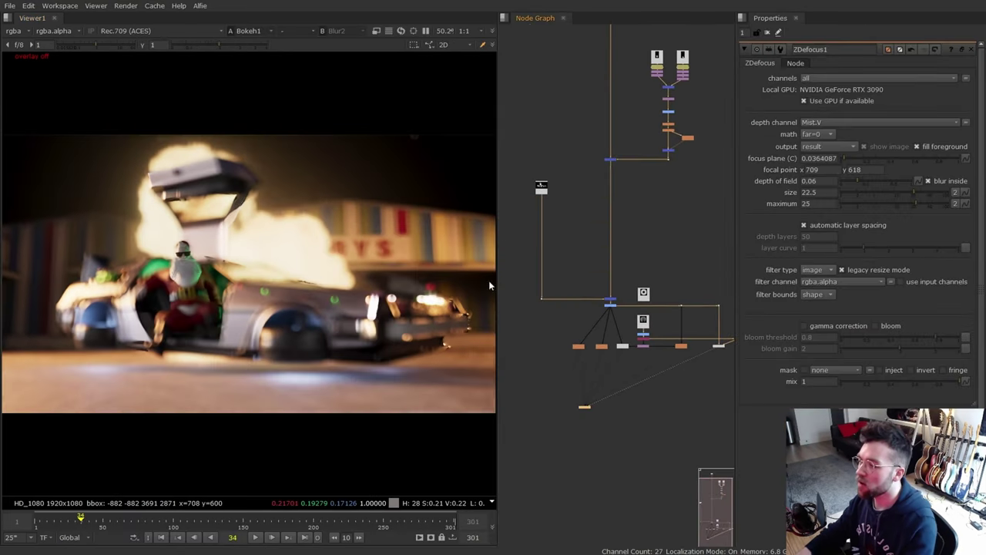
Step: View the car render and the toy-store background plate separately, and check the Bokeh result's edges at the car's rear
middle_drag(654, 316, 581, 306)
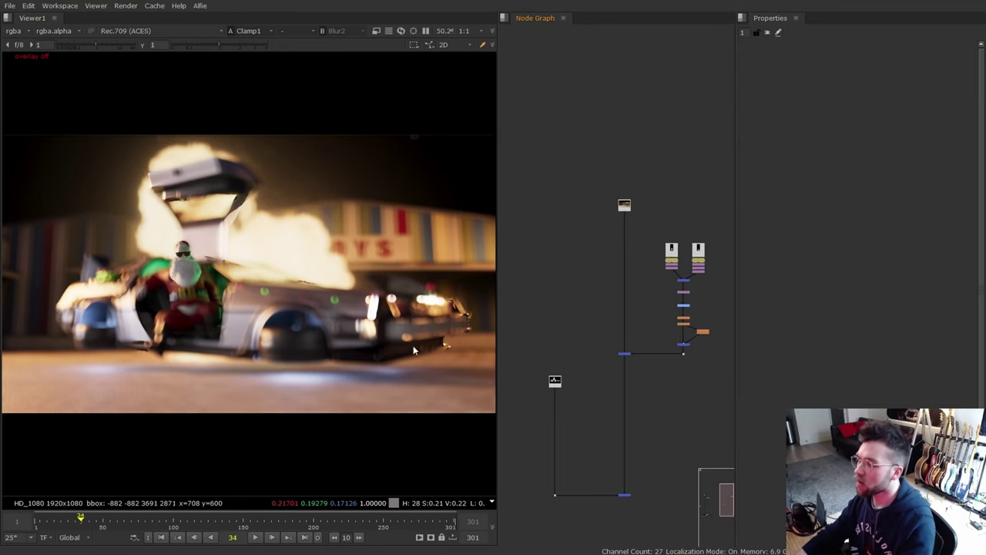
click(556, 383)
key(1)
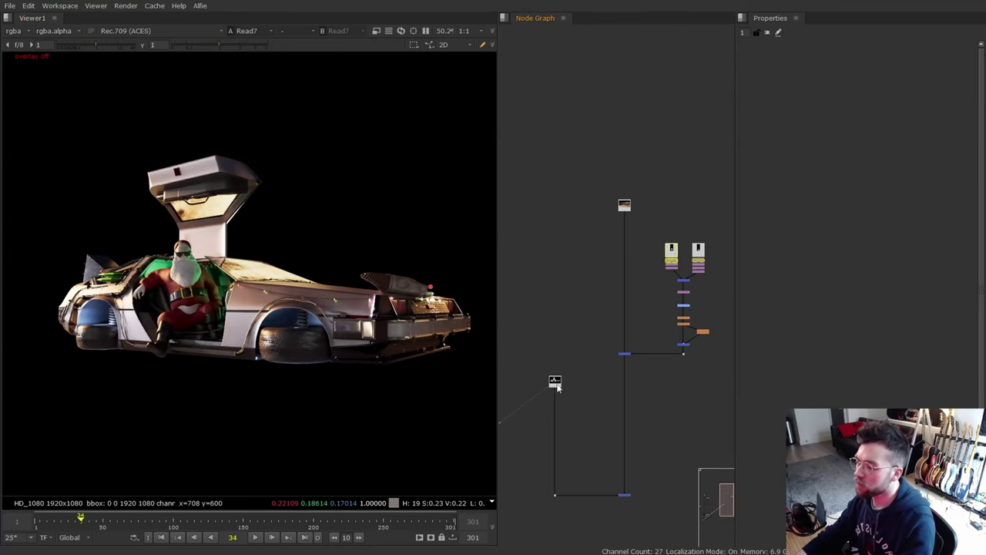
click(625, 205)
key(1)
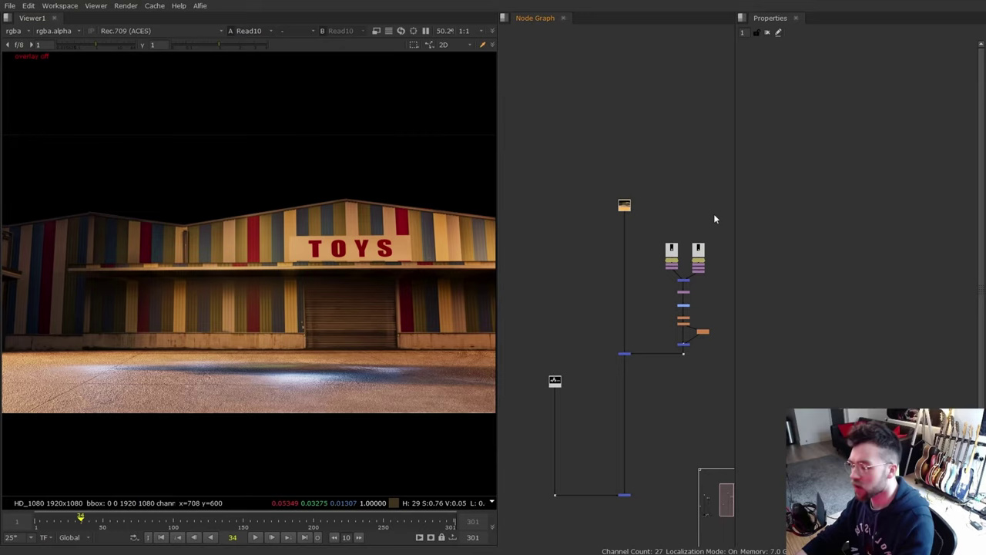
scroll(478, 300, up, 4)
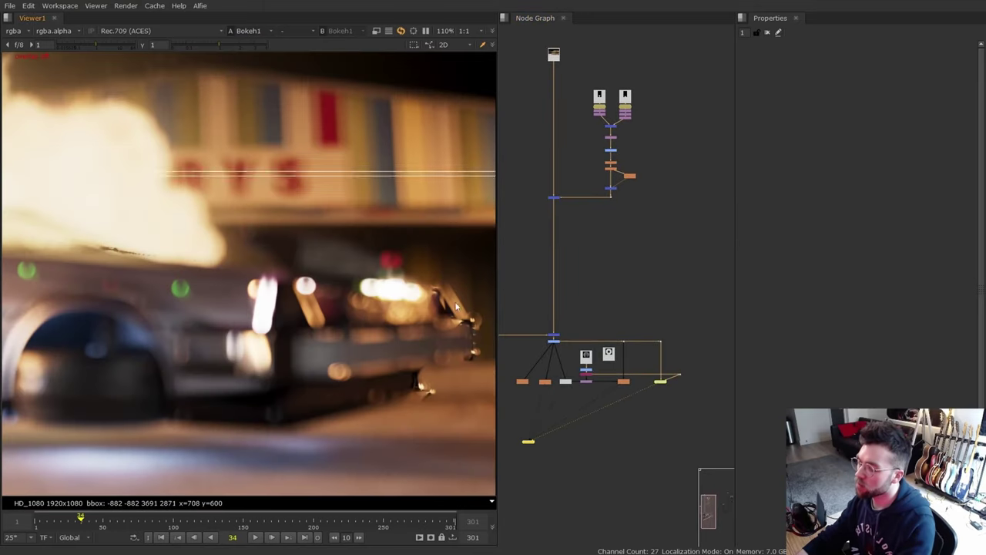
scroll(616, 302, down, 4)
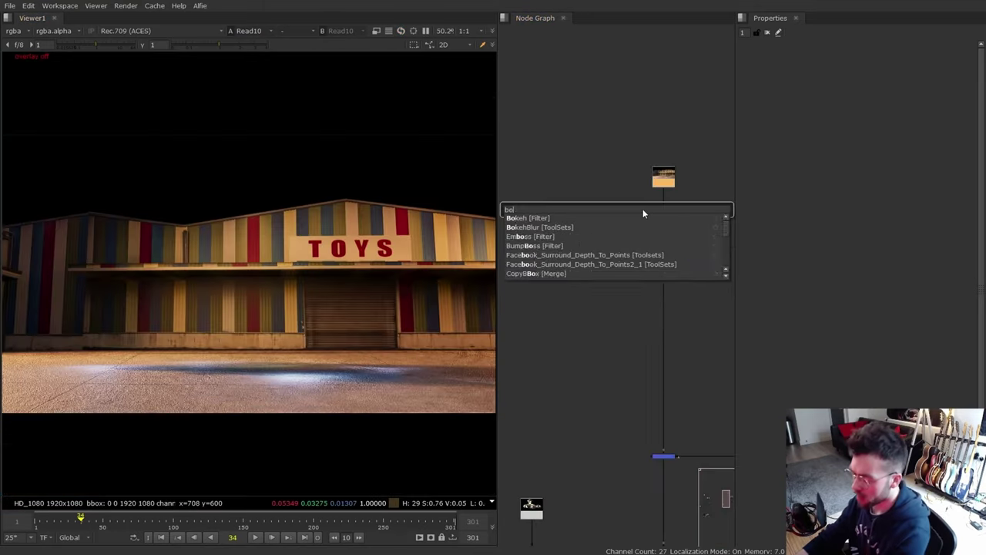
Step: Add a Bokeh node below the toy-store background plate and use Mist.V as its depth channel
text(keh)
key(Return)
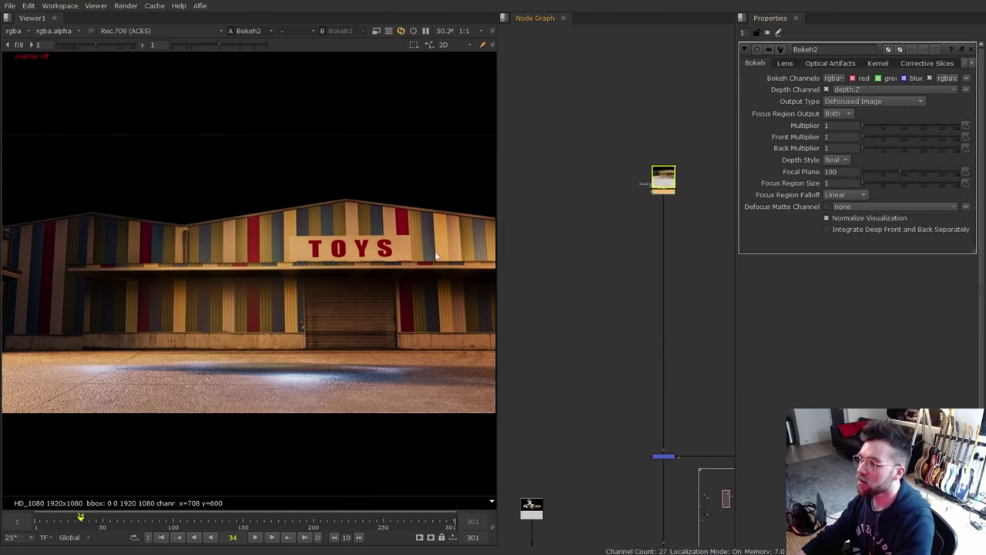
click(861, 90)
click(854, 156)
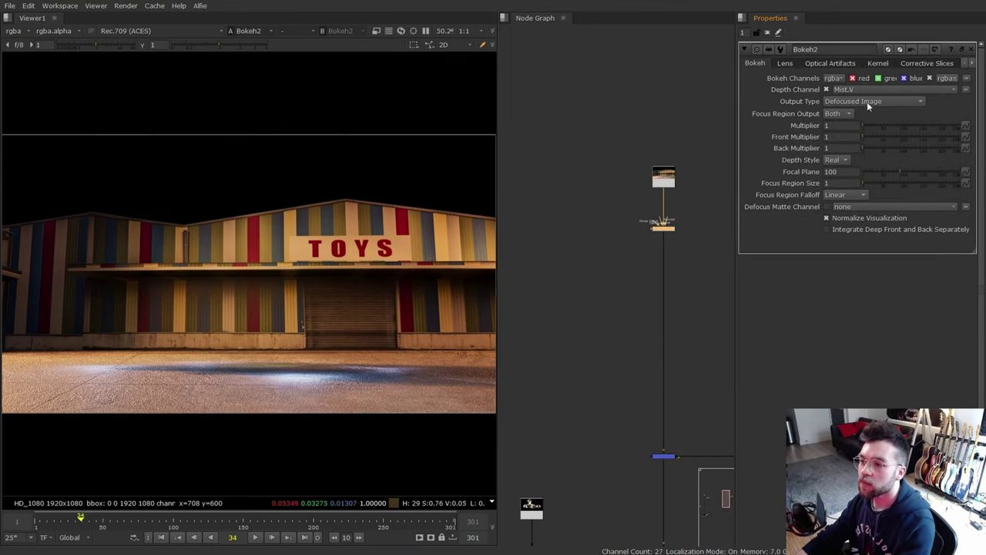
Step: Switch the background Bokeh output to Focal Distance Visualization and set the focal plane to 0.6
click(867, 102)
click(900, 126)
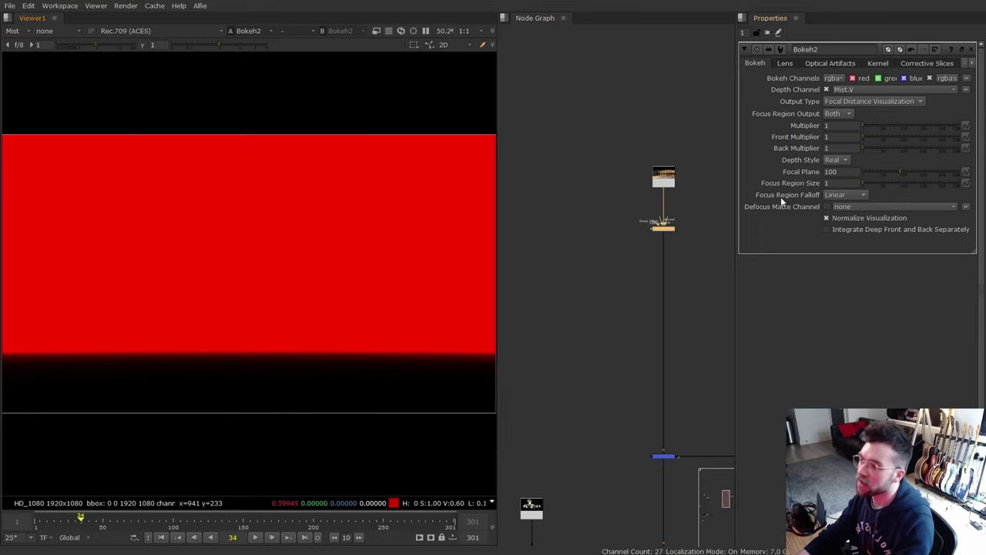
drag(844, 172, 708, 137)
text(.6)
key(Return)
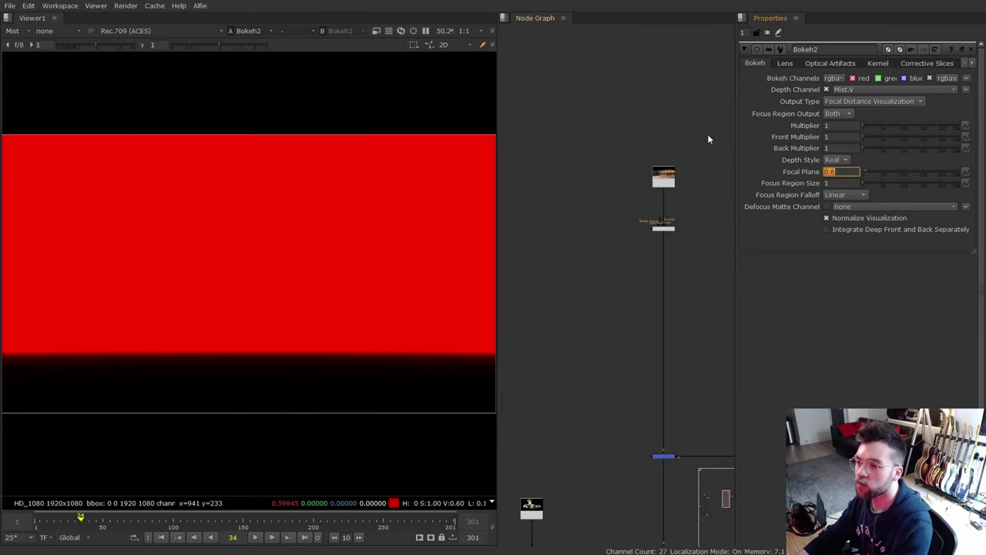
key(alt+q)
click(327, 343)
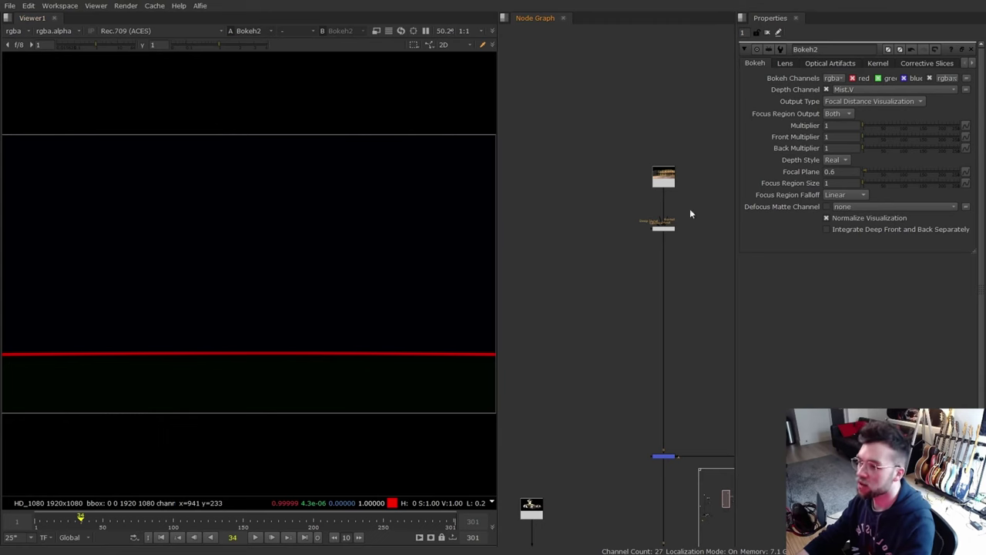
Step: Return the Bokeh output to Defocused Image and set the multiplier to 5
click(856, 101)
click(851, 87)
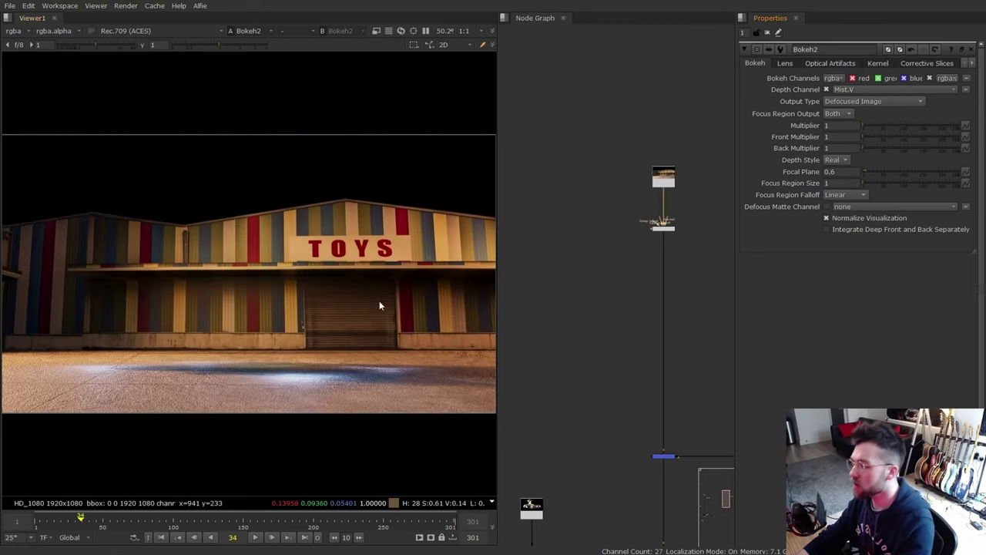
double_click(832, 125)
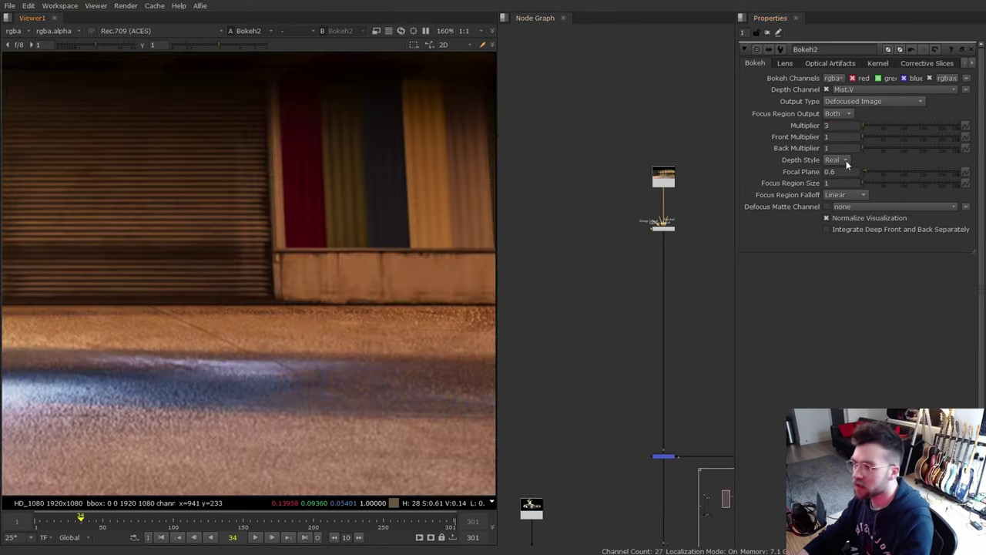
click(845, 125)
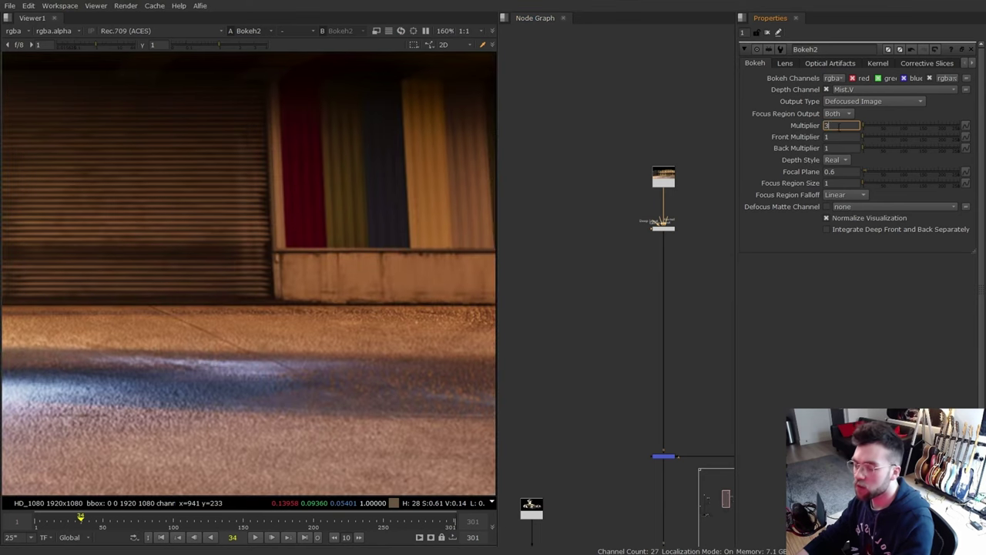
key(BackSpace)
text(5)
key(Return)
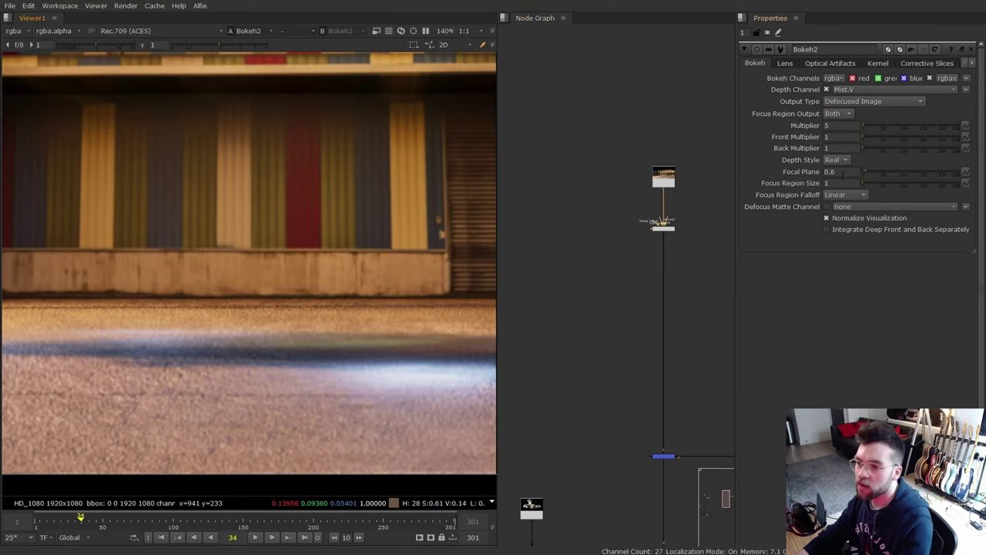
Step: Using the focal distance visualization, set the focal plane to 0.16, focus region size to 0.6 and multiplier to 6, then restore the defocused image
click(847, 172)
key(Down)
key(Down)
key(Down)
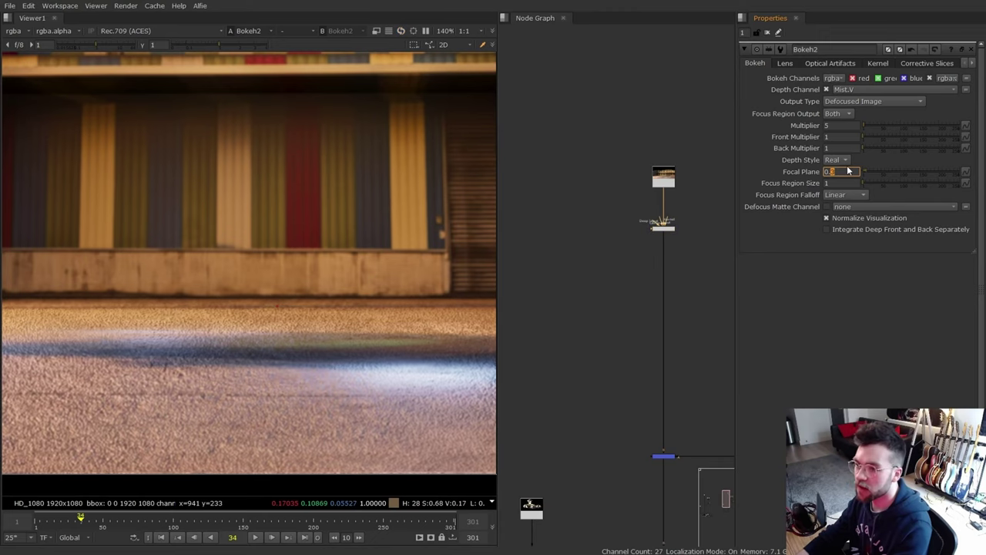
click(841, 101)
click(855, 124)
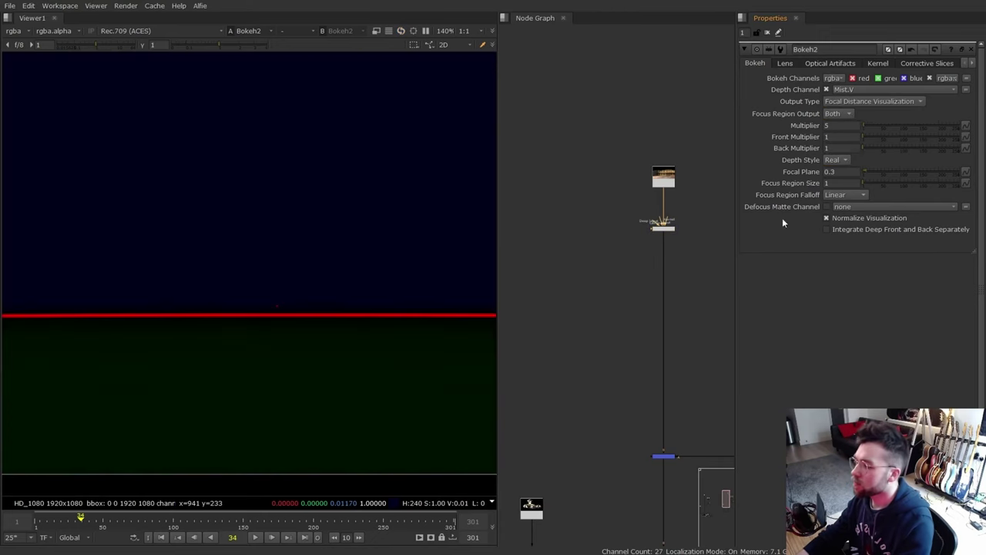
click(840, 182)
text(0.6)
key(Return)
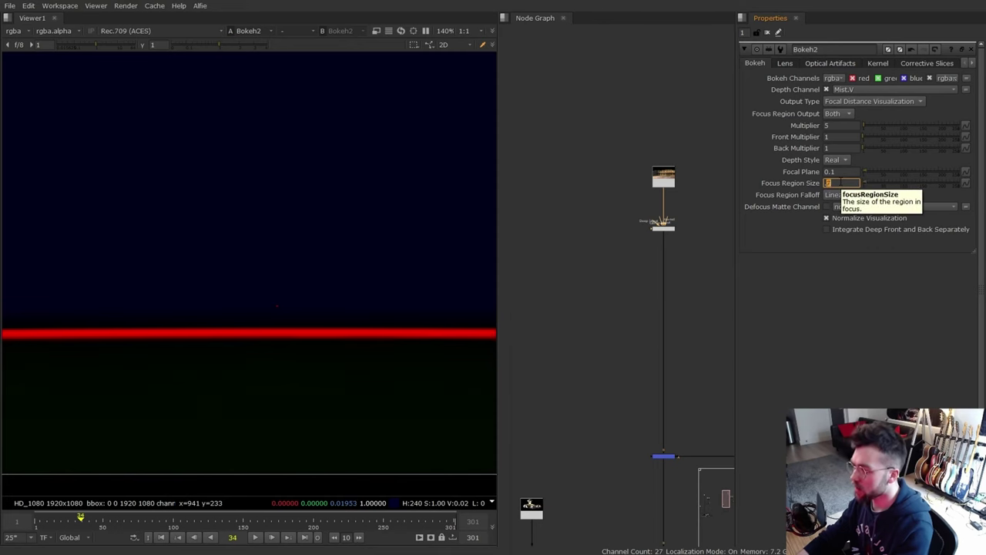
click(861, 101)
click(861, 80)
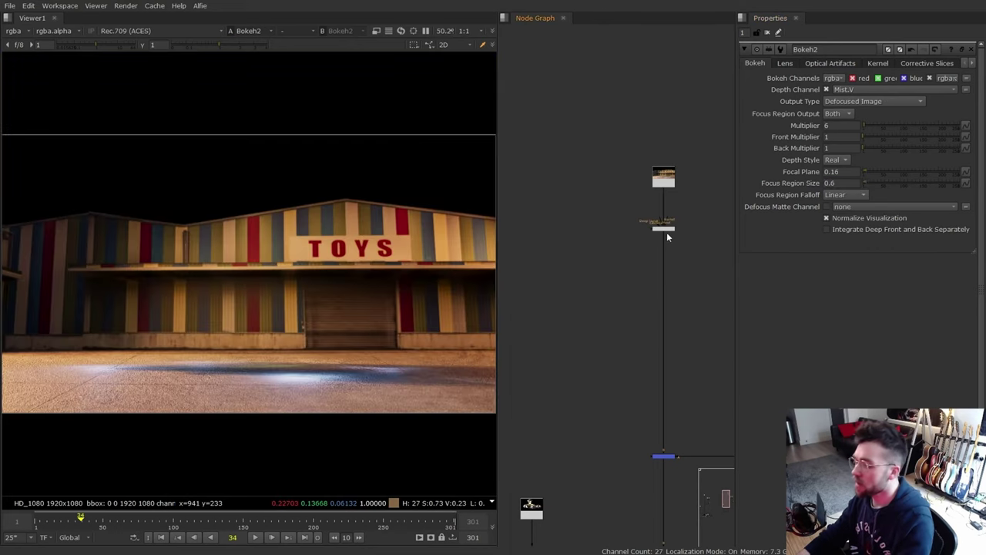
Step: Examine the defocused background plate close up around the store's shutter door and over the full frame
scroll(655, 232, up, 3)
click(673, 227)
middle_drag(381, 344, 286, 346)
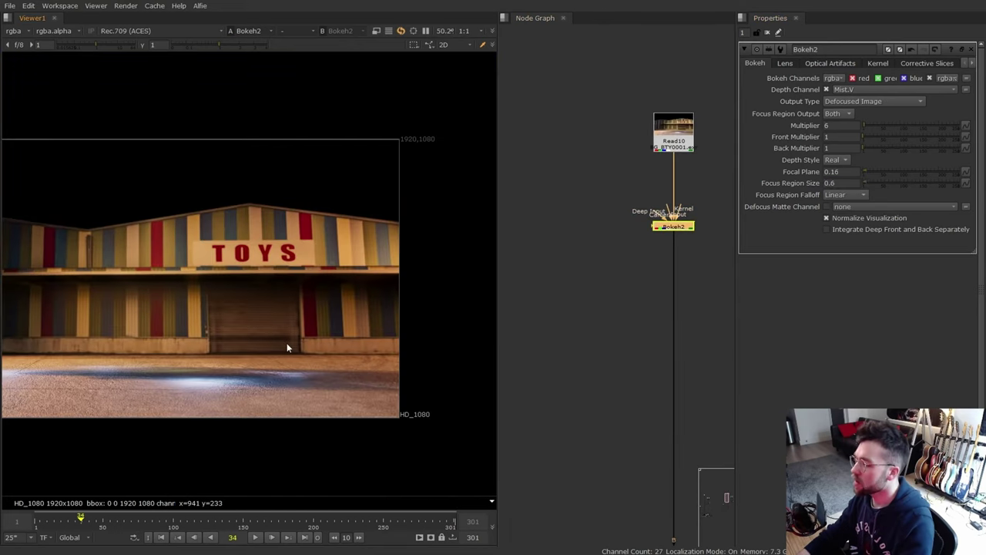
scroll(359, 320, up, 5)
scroll(348, 323, down, 3)
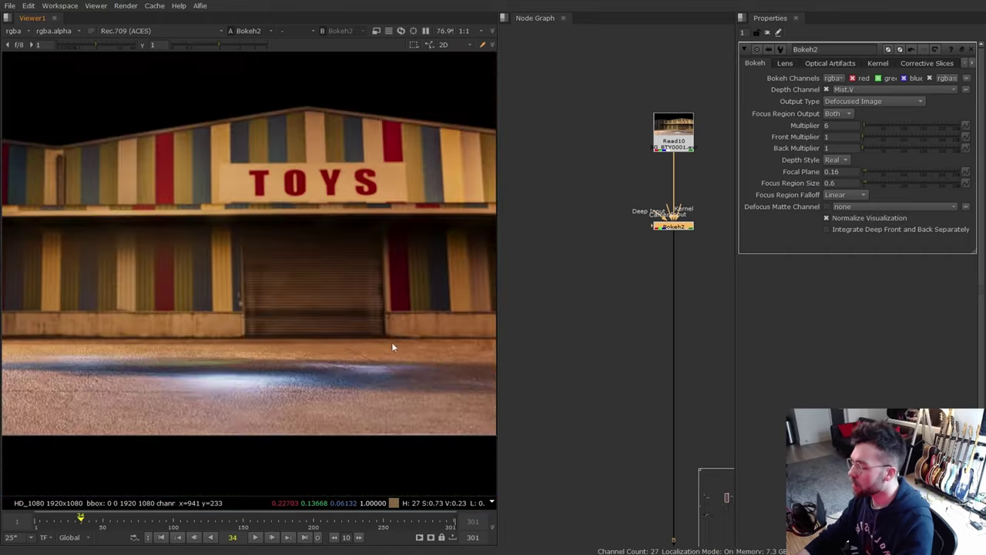
middle_drag(332, 378, 517, 353)
middle_drag(396, 349, 374, 353)
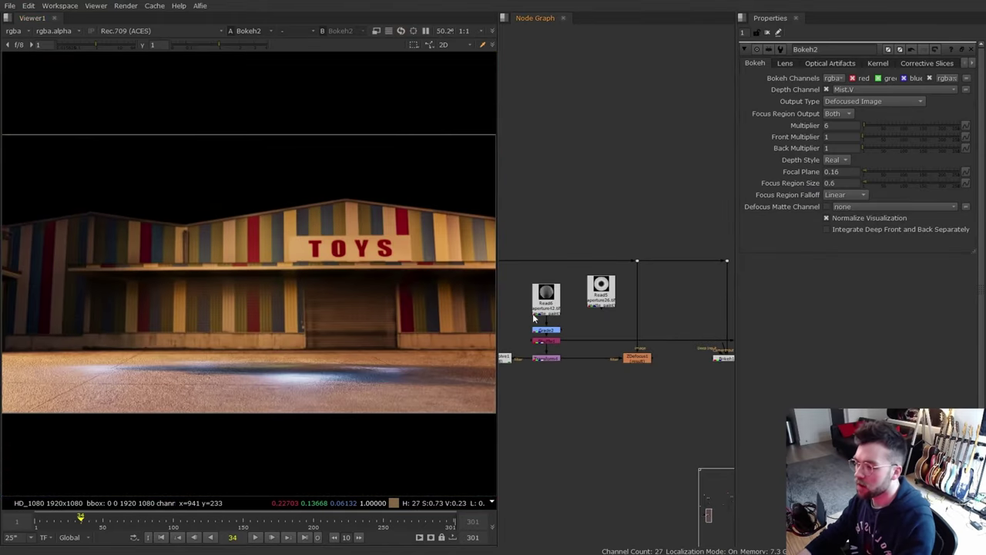
Step: Duplicate the aperture42 Read, Grade and Shuffle nodes beside the background Bokeh and connect the Shuffle to its Kernel input
drag(520, 280, 574, 356)
scroll(614, 317, down, 5)
scroll(623, 333, up, 5)
key(ctrl+v)
scroll(615, 345, up, 3)
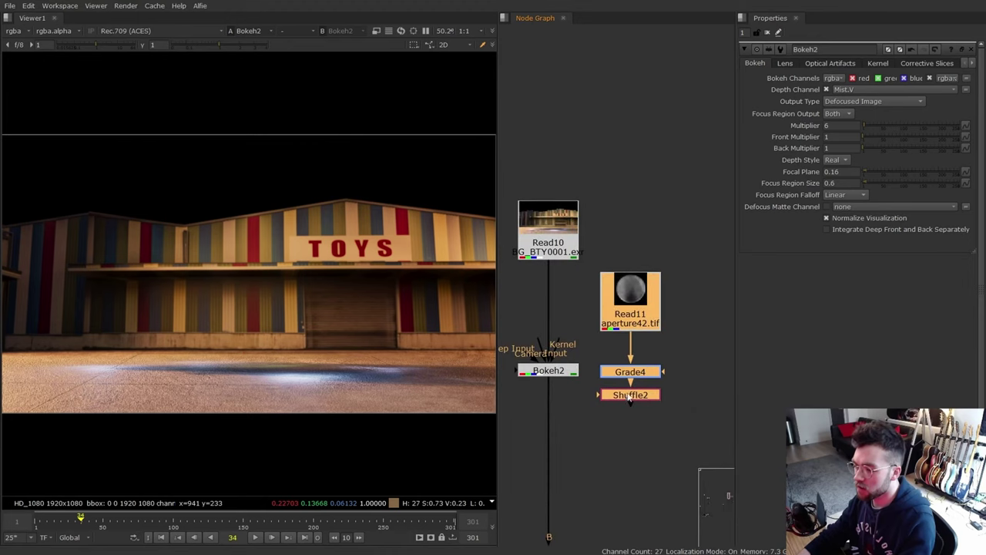
drag(629, 396, 666, 371)
drag(571, 346, 641, 370)
Step: Set the background Bokeh's kernel type to Input and check the defocused store wall
click(562, 375)
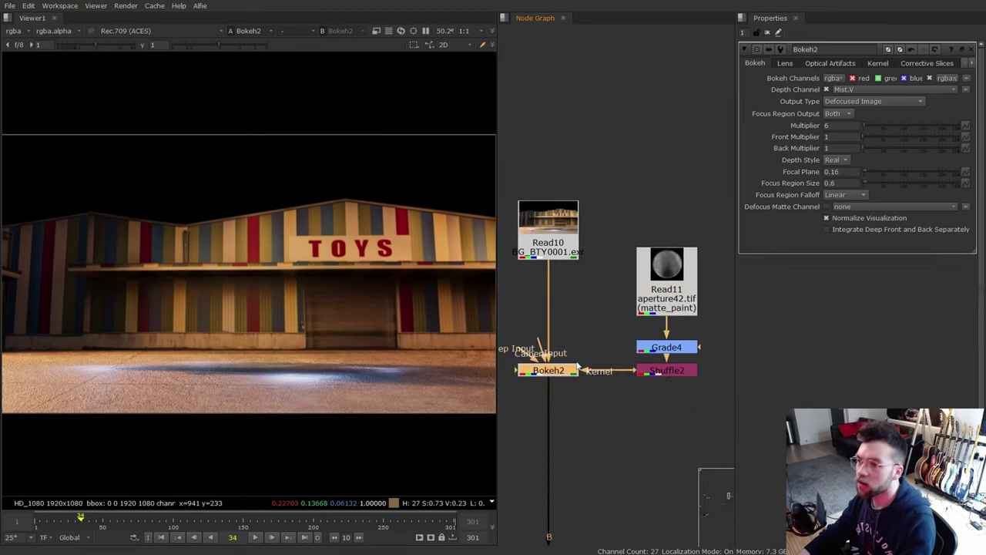
click(876, 63)
click(846, 79)
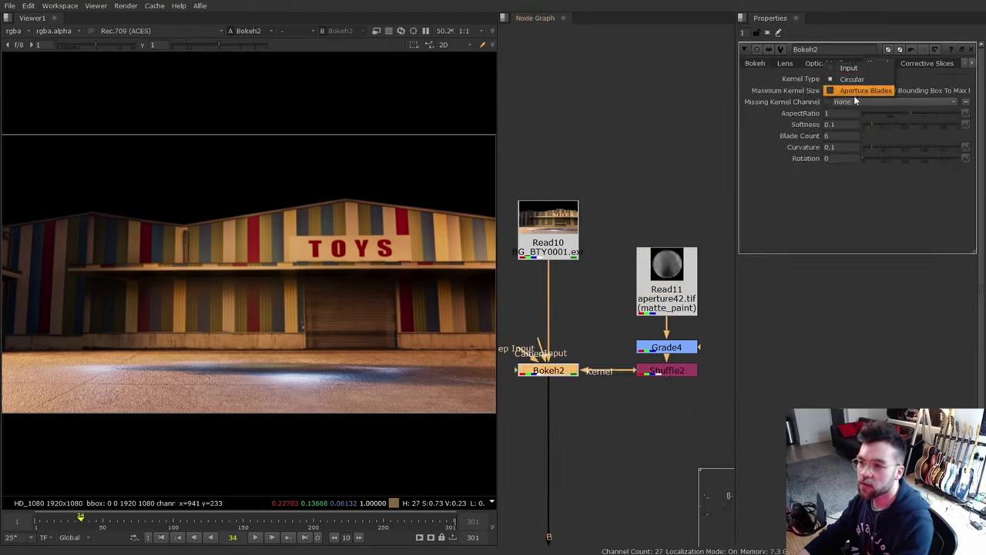
click(854, 69)
click(595, 351)
key(backslash)
click(569, 370)
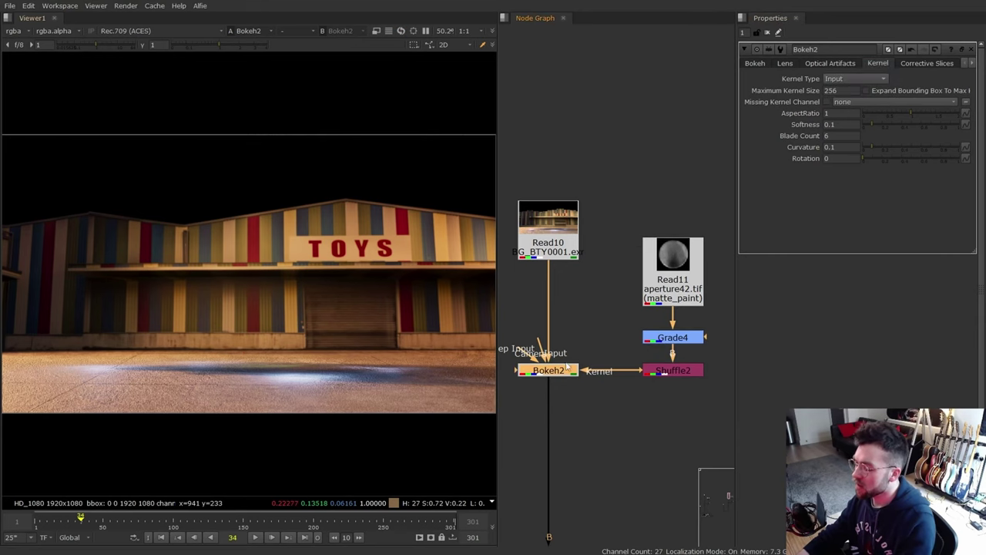
click(603, 324)
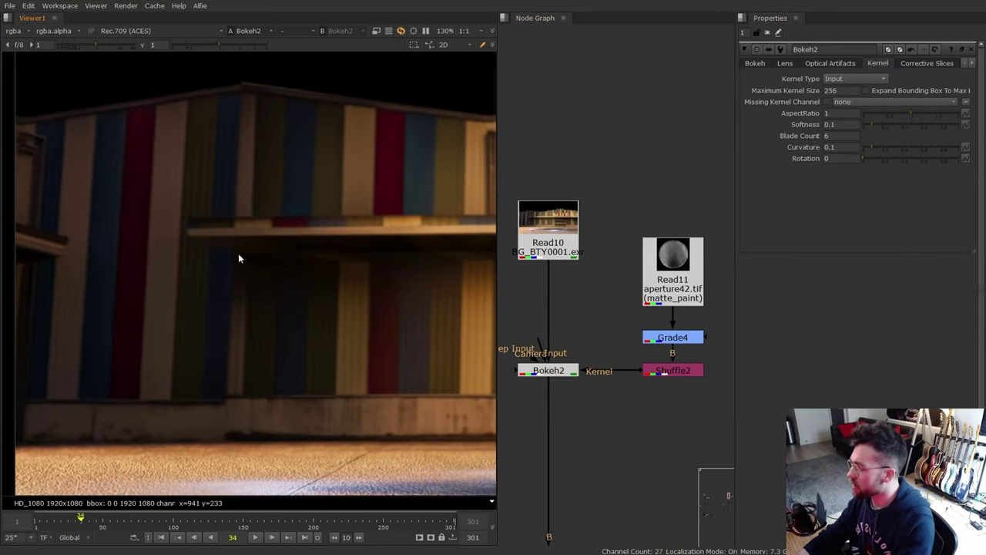
scroll(597, 367, down, 2)
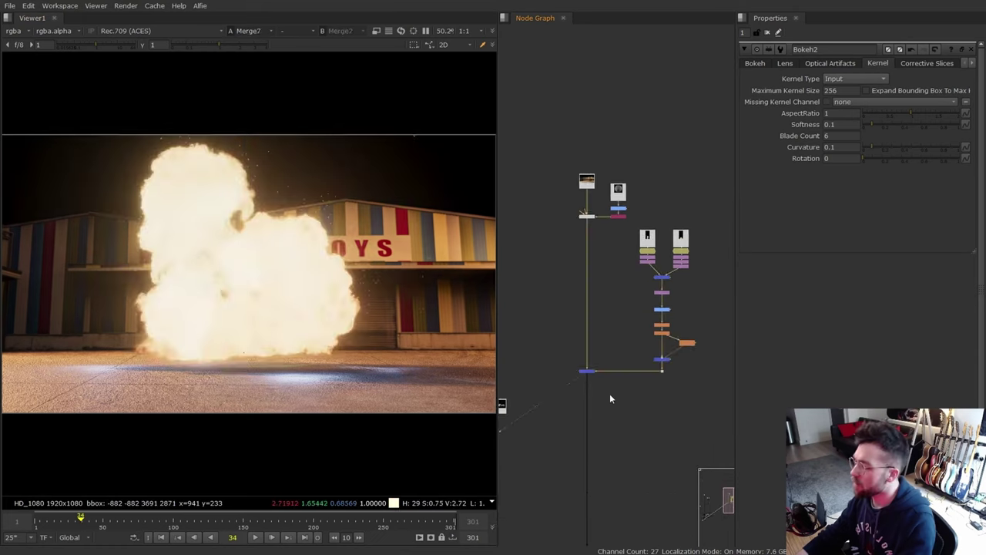
Step: View the explosion merged over the background, then the explosion branch on its own
click(621, 397)
middle_drag(605, 400, 623, 405)
scroll(672, 360, up, 3)
middle_drag(671, 361, 568, 398)
click(574, 399)
key(1)
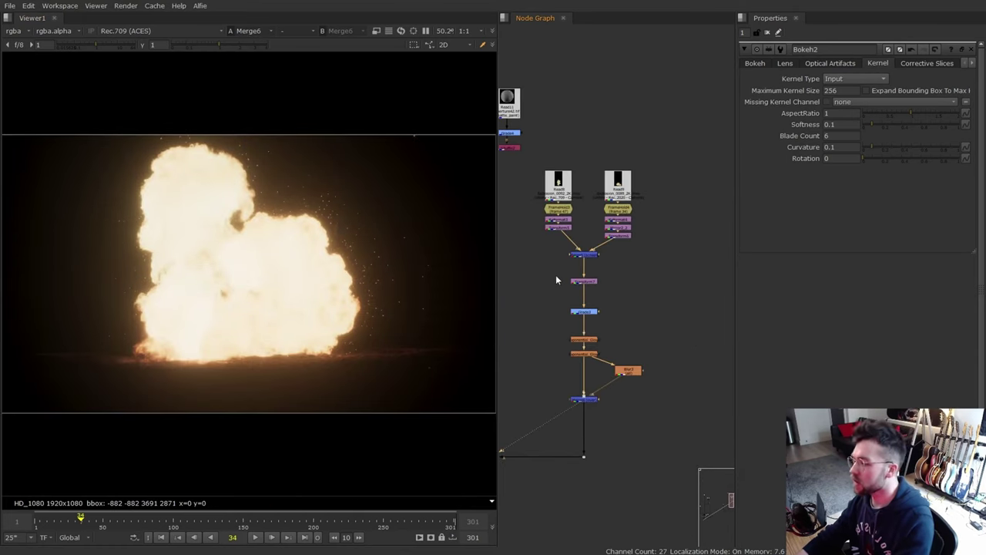
Step: Insert a Convolve node after the explosion's Grade and connect its filter input to the aperture kernel's Shuffle through a dot
scroll(647, 308, down, 2)
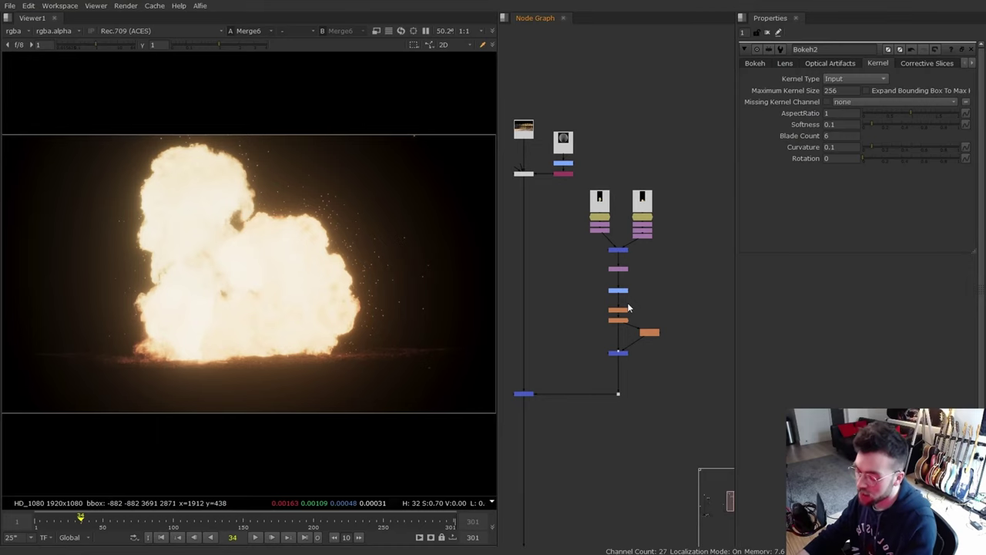
scroll(643, 301, up, 4)
key(Tab)
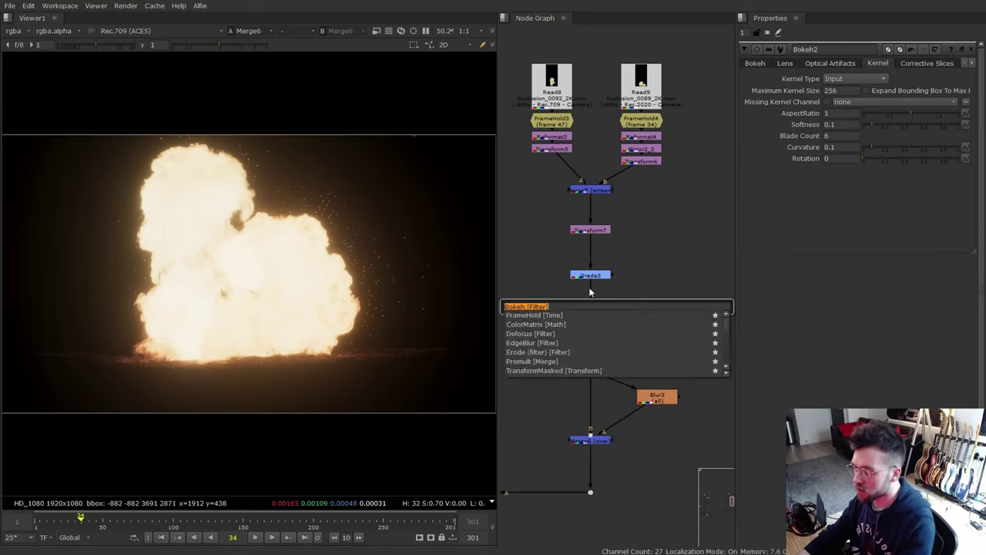
key(Escape)
click(607, 278)
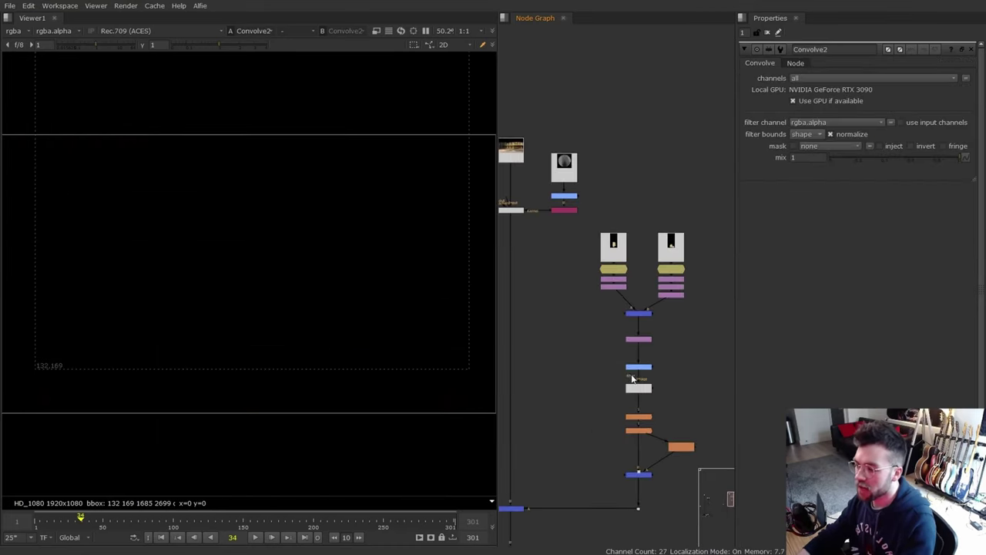
drag(632, 378, 564, 211)
ctrl+drag(596, 299, 564, 387)
Step: Add a Transform on the kernel connection to the Convolve and set its scale to 0.05
click(566, 212)
key(t)
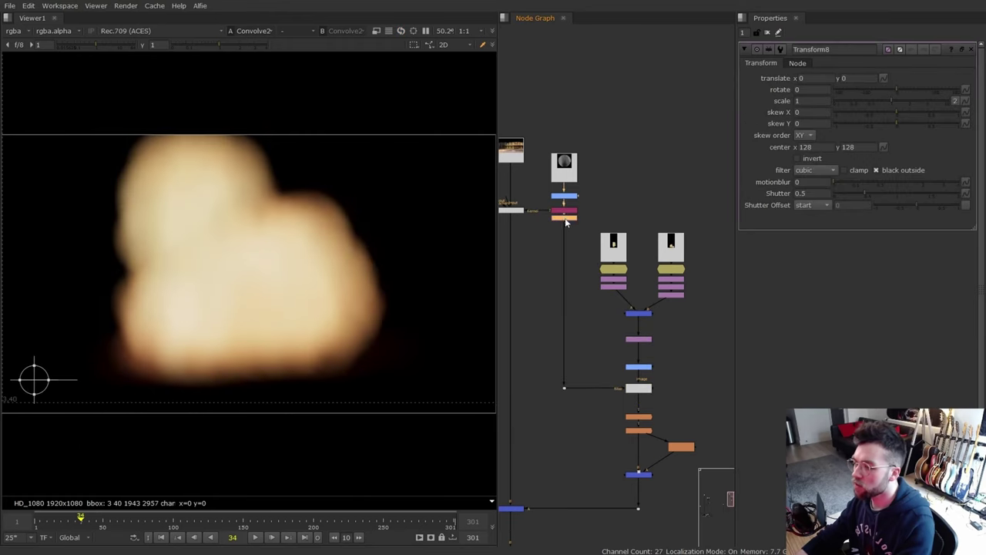
drag(549, 217, 549, 354)
click(638, 389)
double_click(809, 101)
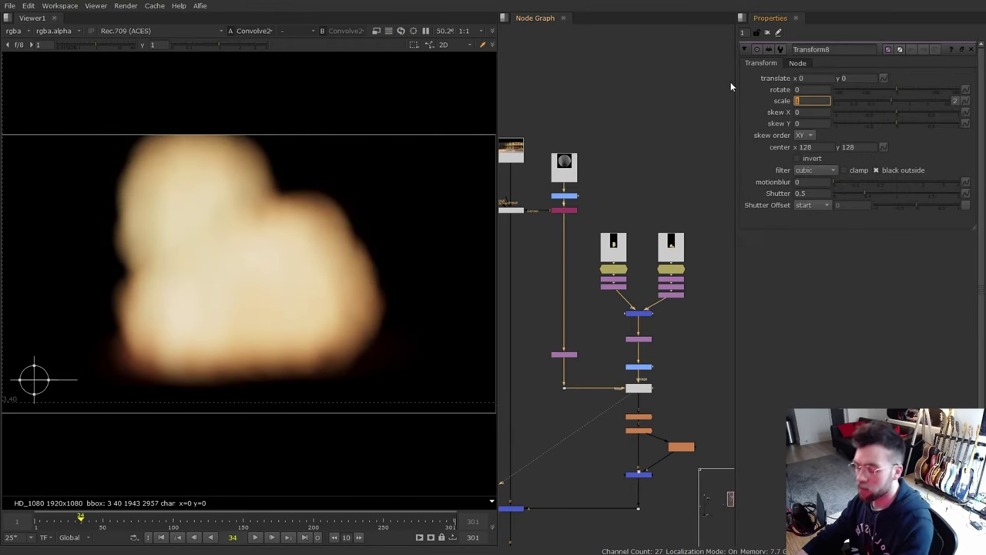
text(0.1)
key(Return)
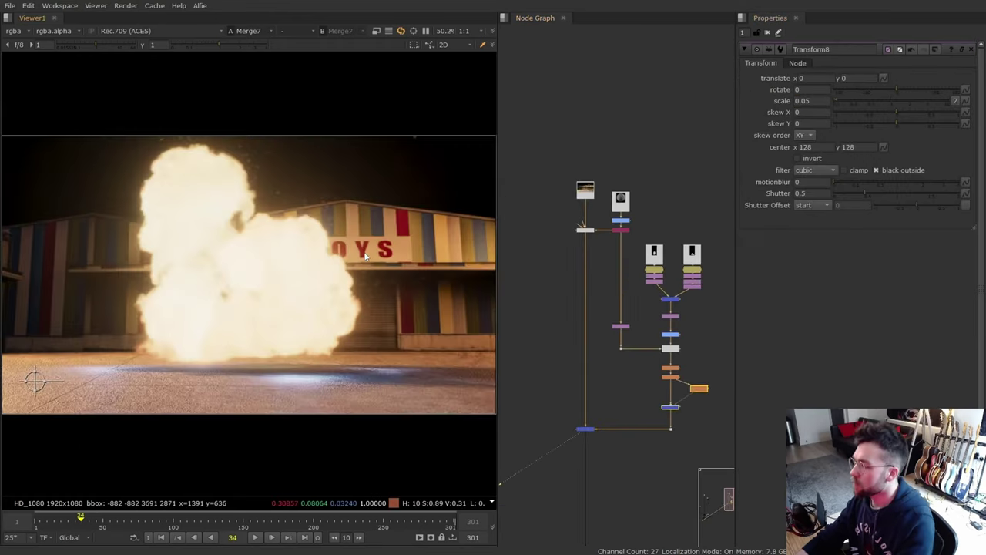
Step: Inspect the explosion's sparks close up and set the kernel Transform's scale to 0.015
scroll(339, 247, up, 4)
scroll(453, 315, up, 2)
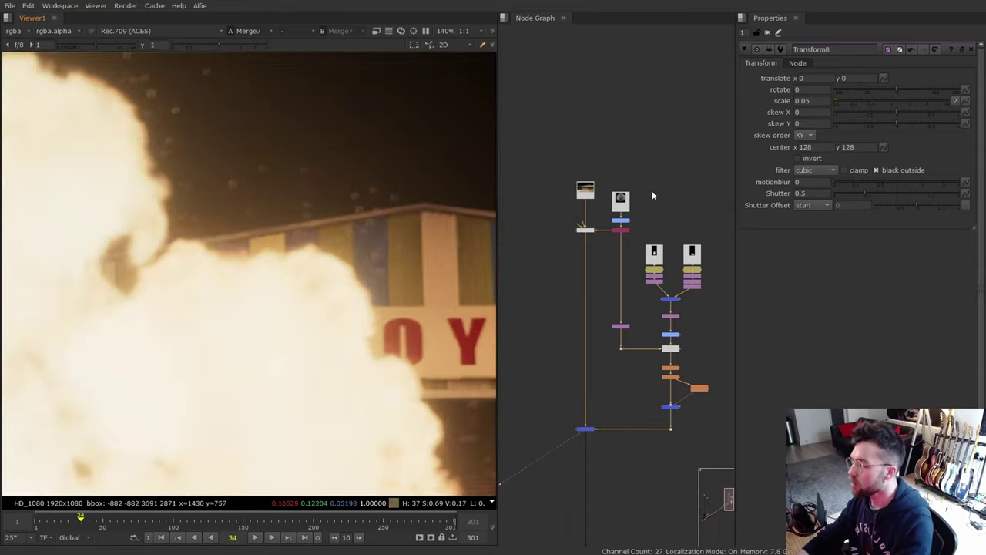
double_click(807, 101)
text(0.015)
key(Return)
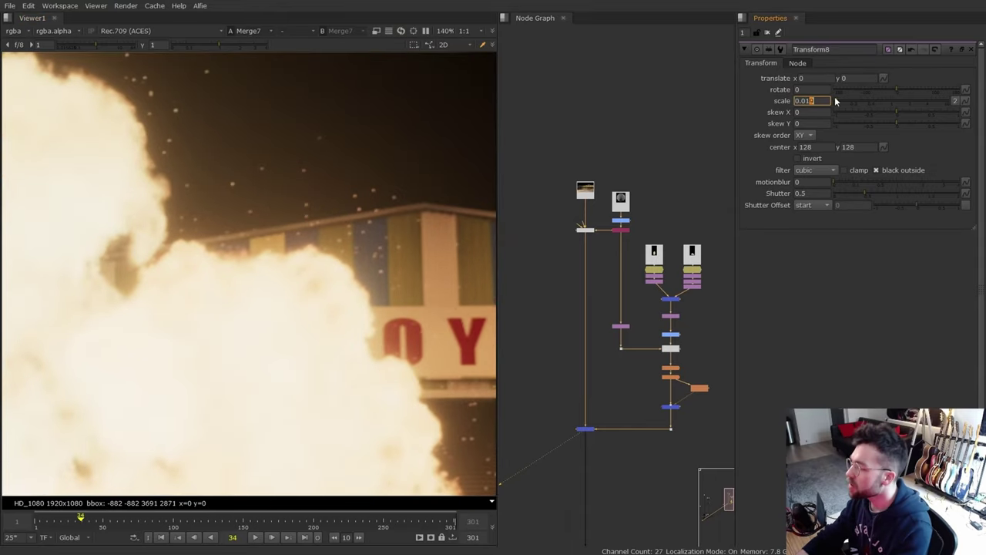
Step: Raise the kernel Transform's scale to 0.025 and check the explosion's sparks close up and over the full frame
key(Up)
key(Up)
key(Up)
key(Up)
key(f)
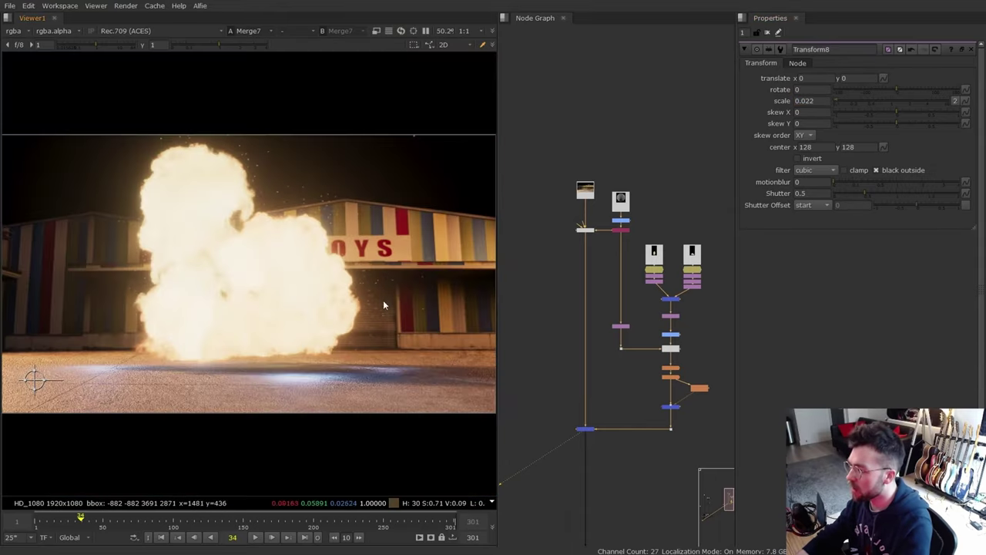
scroll(339, 224, up, 6)
middle_drag(229, 157, 312, 192)
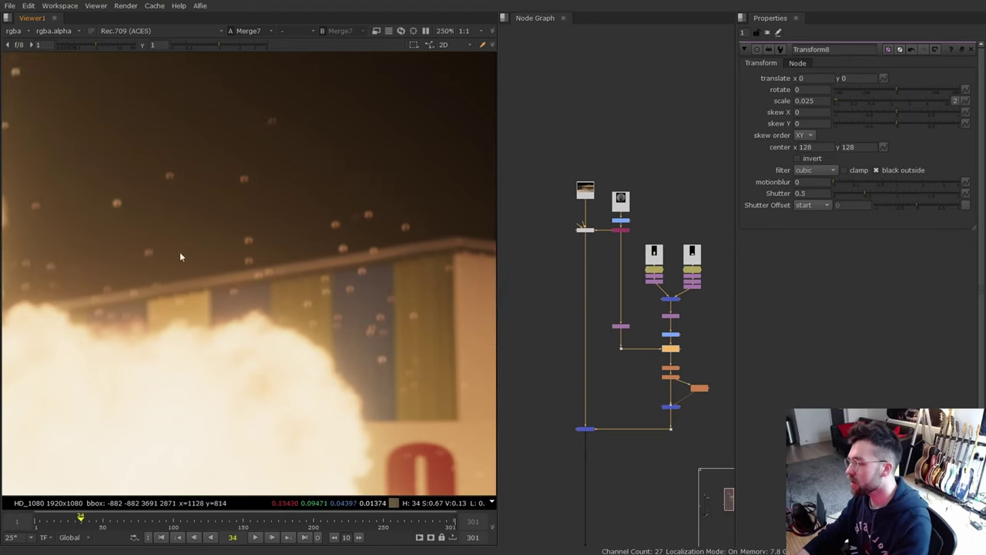
middle_drag(333, 240, 410, 283)
key(f)
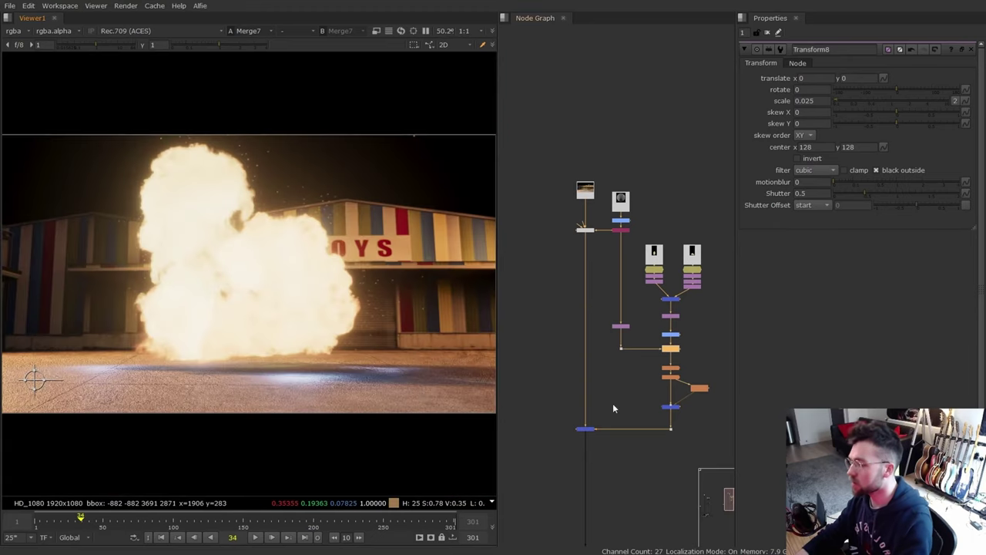
middle_drag(613, 403, 627, 351)
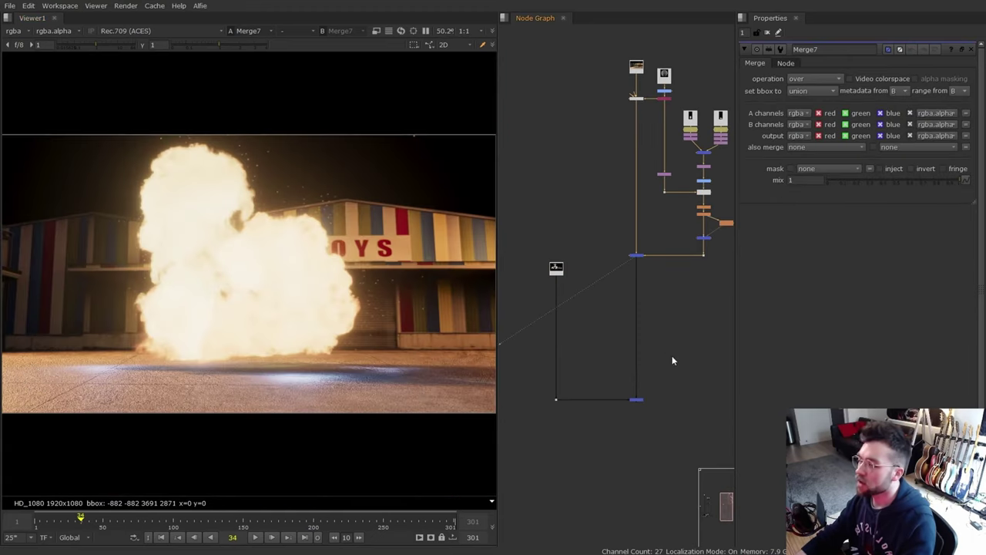
Step: View the final car merge, then insert a Bokeh node between the car's Read and its merge
drag(686, 370, 607, 428)
key(1)
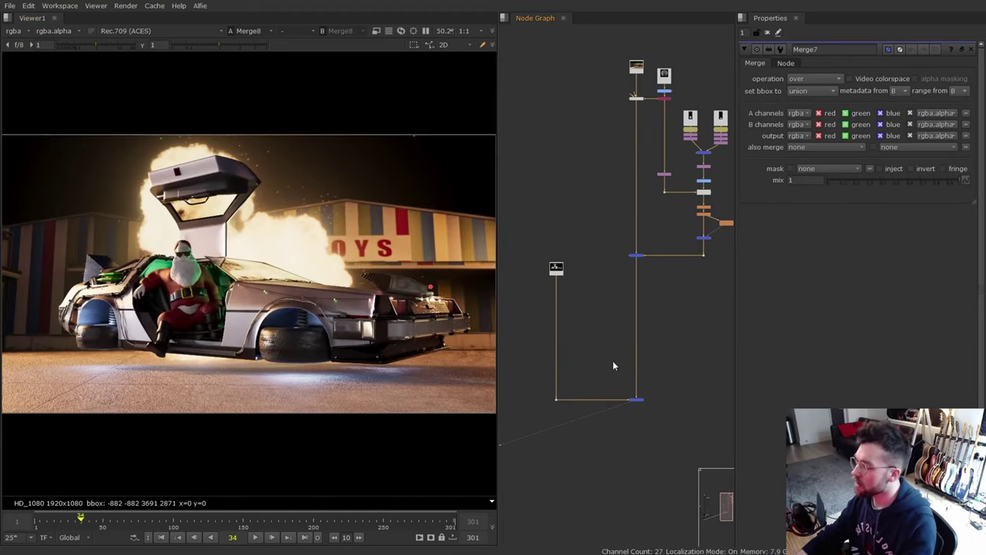
scroll(557, 275, up, 2)
key(Tab)
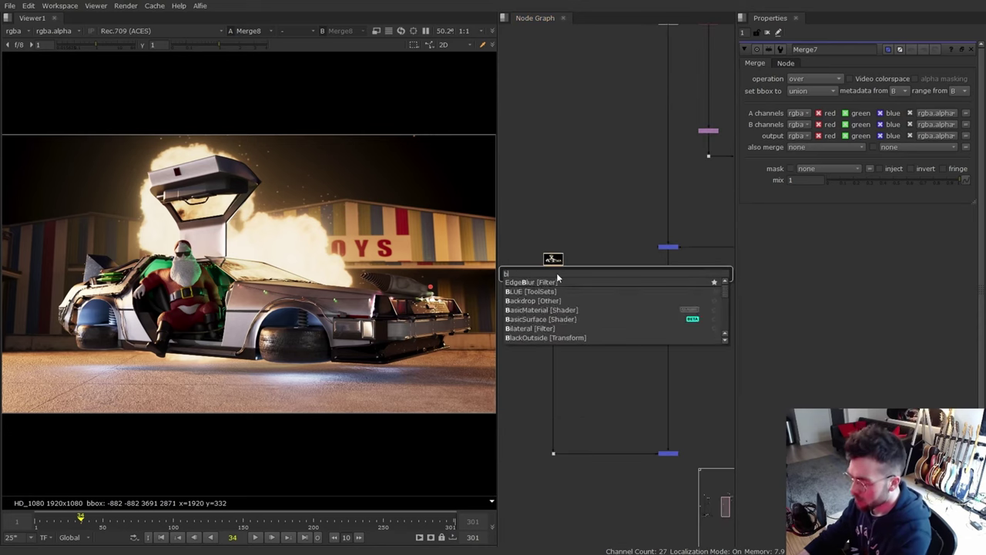
text(bokeh)
key(Return)
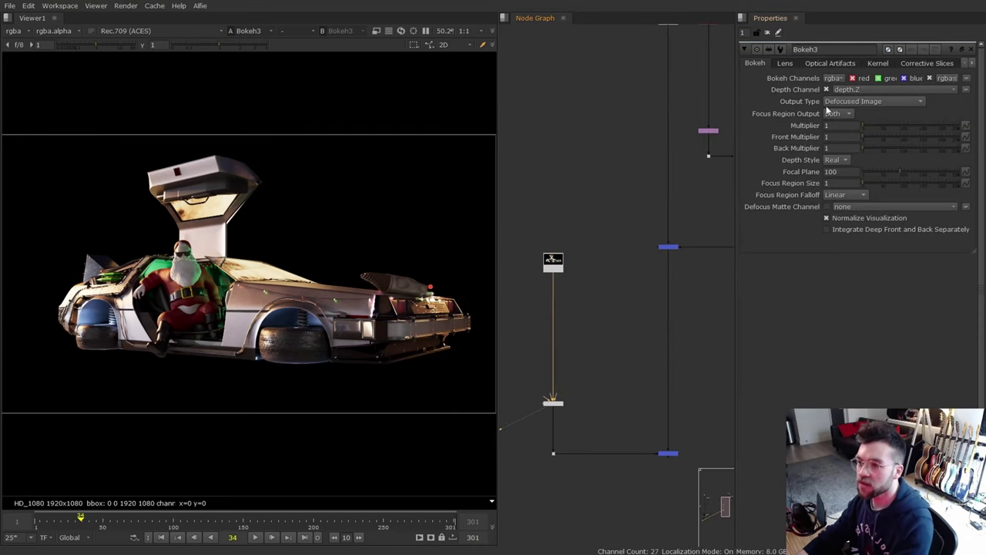
Step: Set the car Bokeh's depth channel to Mist.V and its output type to Focal Distance Visualization
click(843, 90)
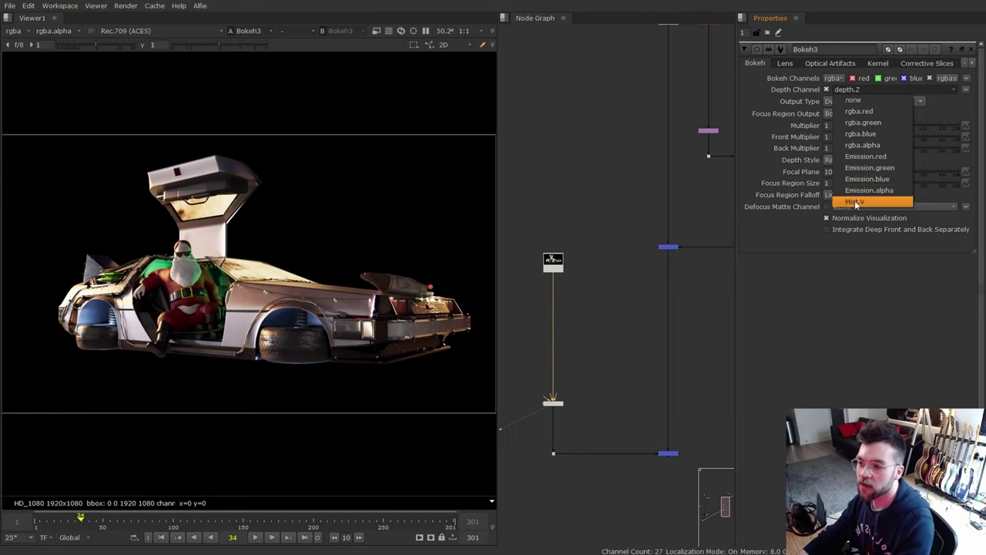
click(854, 200)
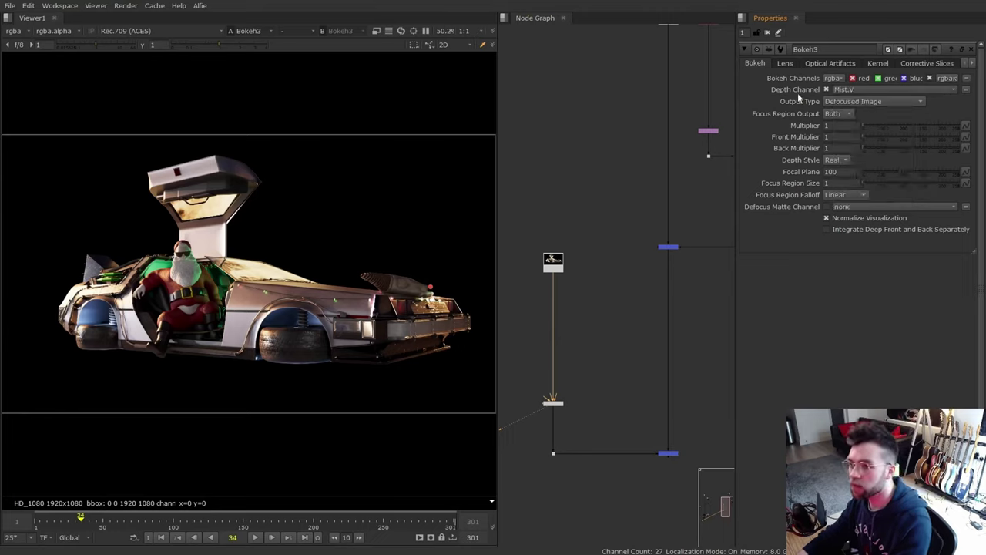
click(843, 90)
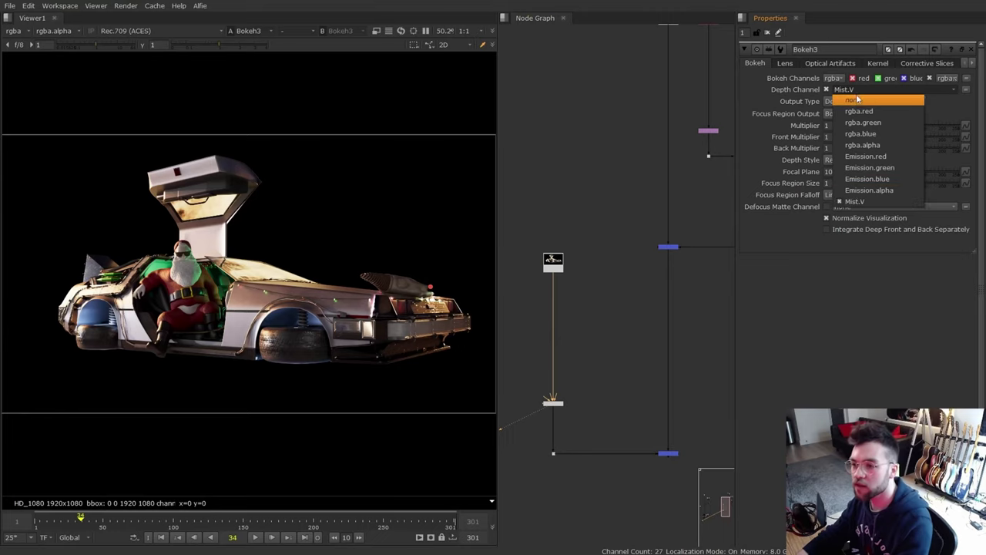
click(760, 149)
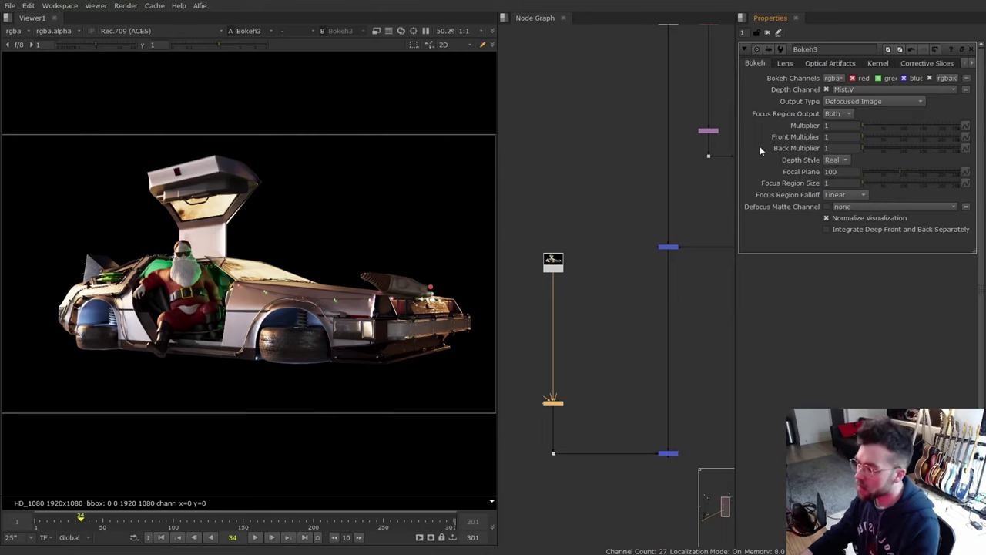
click(837, 102)
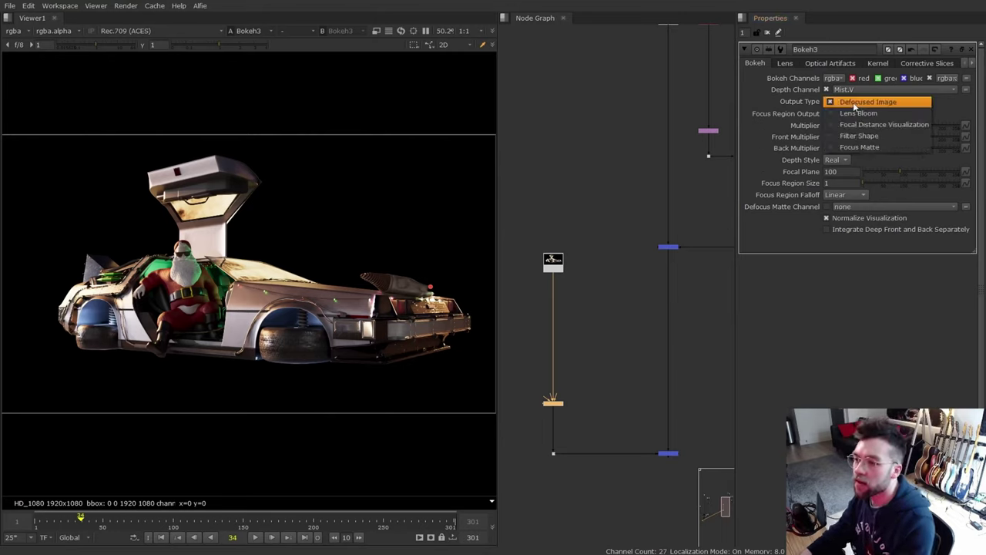
click(859, 127)
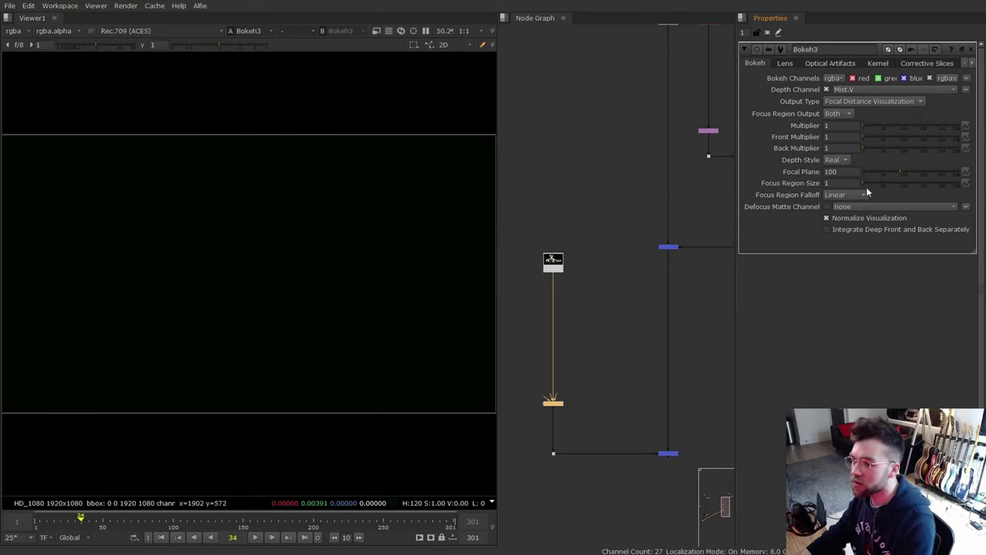
Step: Sample the Santa figure's depth in the Mist channel with raised viewer gamma, and set the Bokeh's focal plane to 0.033
key(alt+q)
click(356, 324)
scroll(289, 302, up, 5)
middle_drag(286, 302, 358, 343)
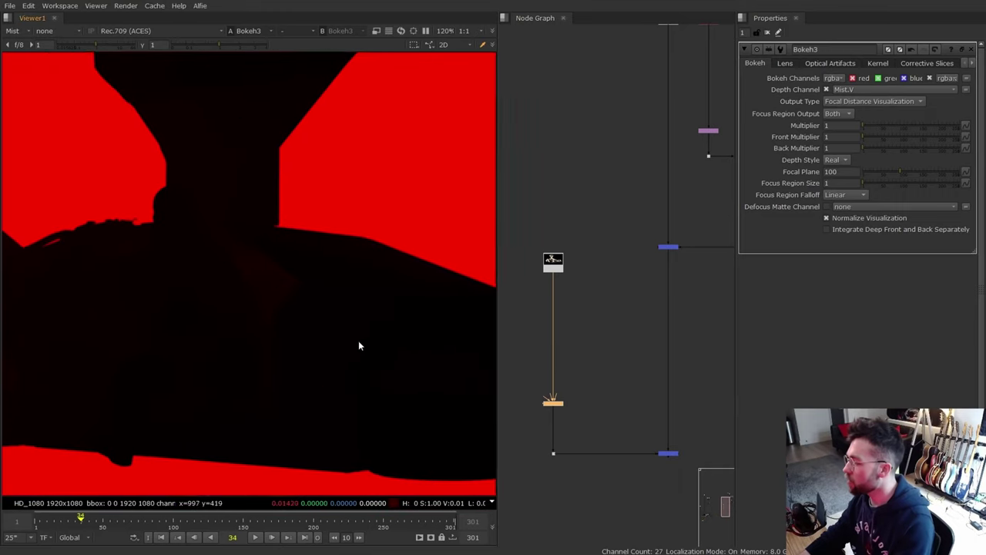
click(222, 43)
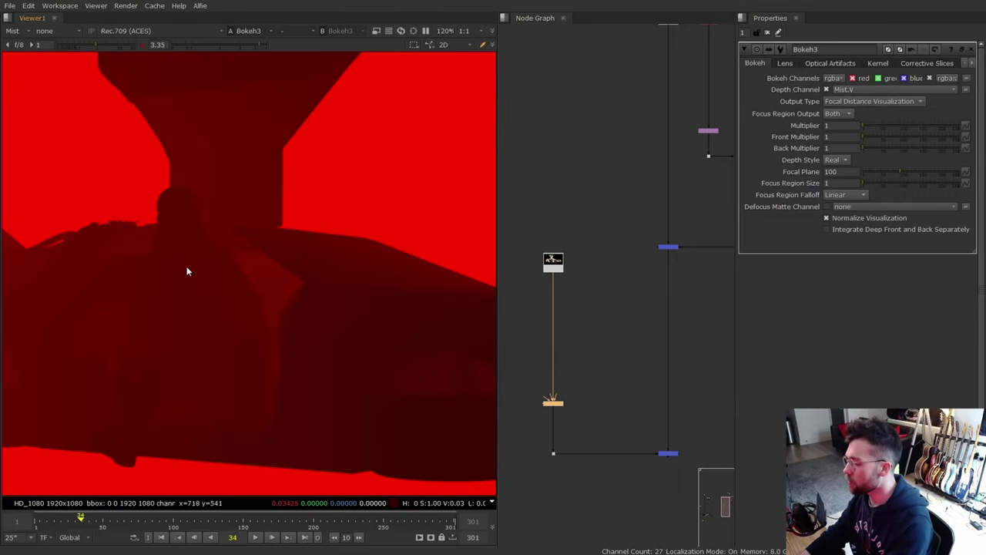
drag(845, 172, 707, 181)
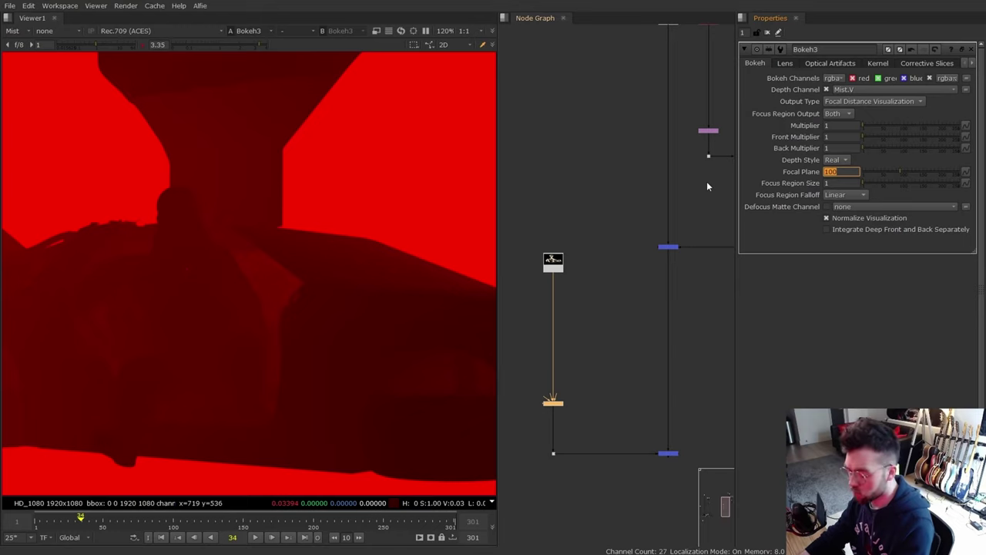
text(0.033)
key(Return)
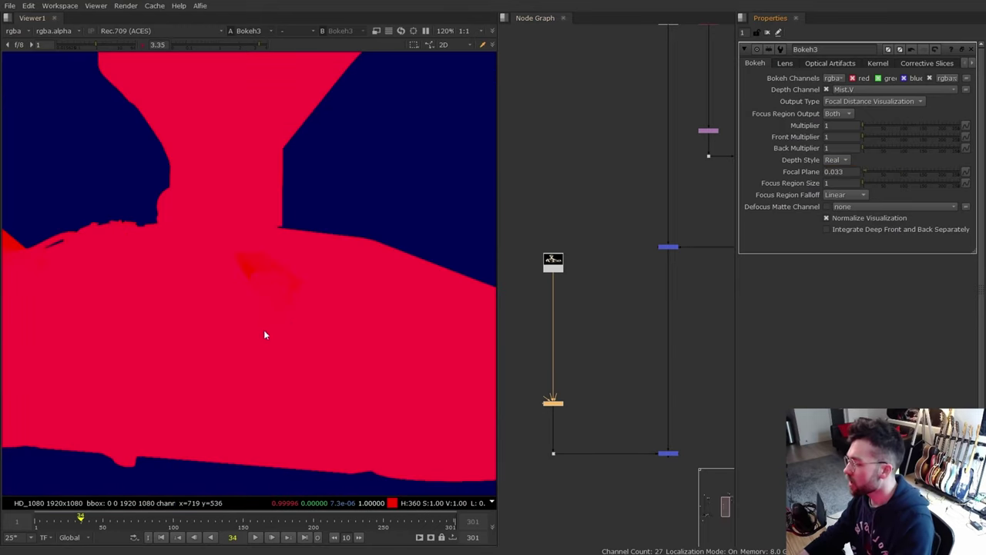
Step: Reset the viewer gamma, narrow the Bokeh's focus region size to 0.01 and adjust its focal plane to 0.035
click(212, 45)
double_click(838, 183)
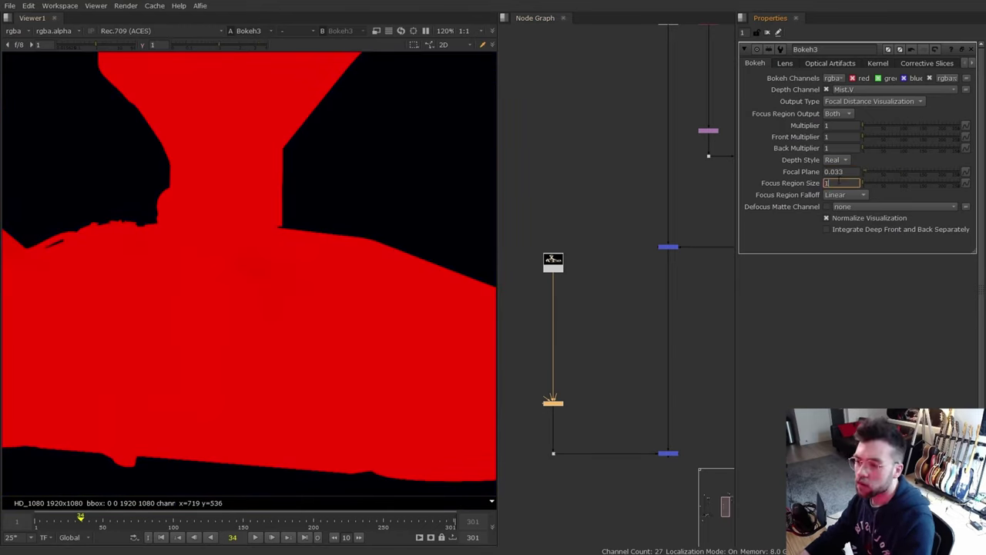
text(0.1)
key(Return)
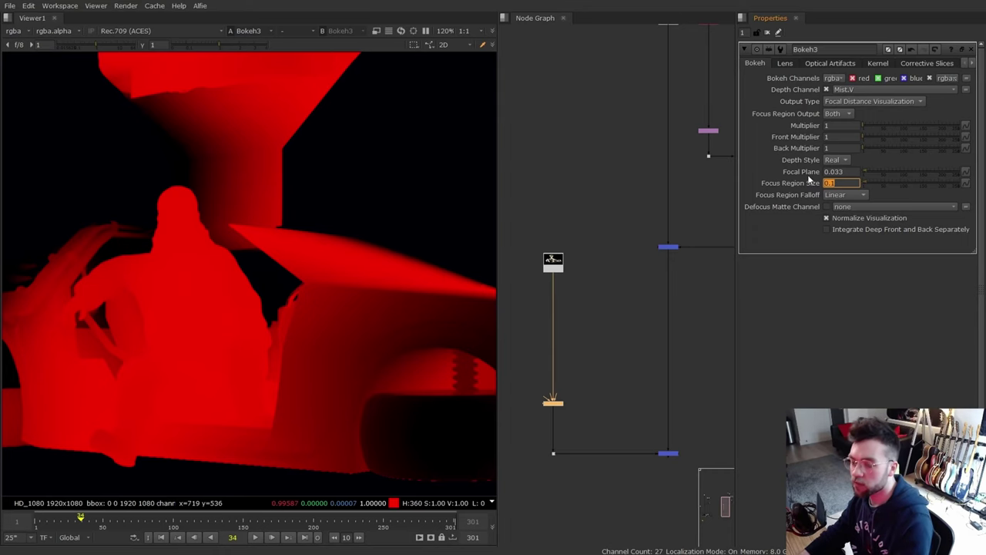
text(0.01)
key(Return)
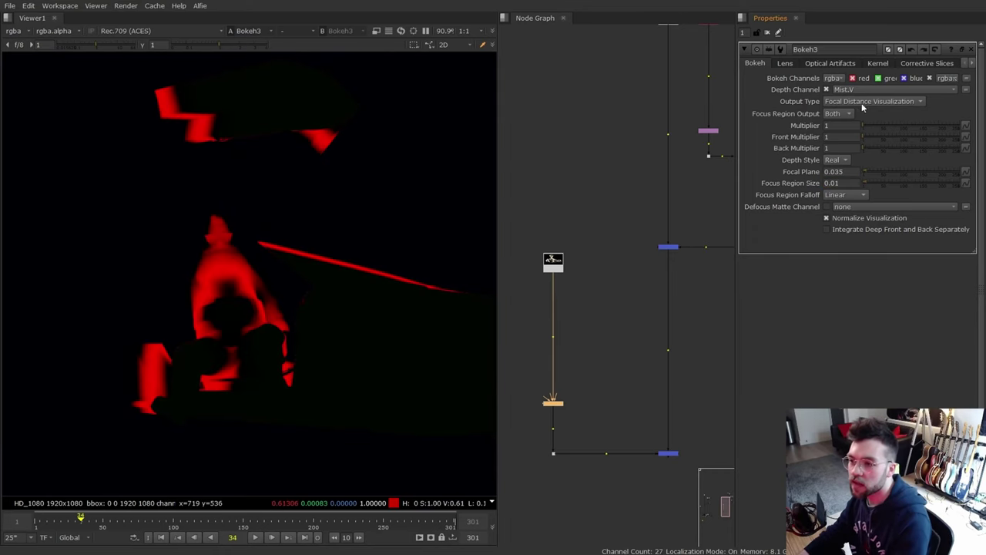
Step: Switch the car Bokeh's output type back to Defocused Image and raise its multiplier to 4
click(863, 101)
click(855, 78)
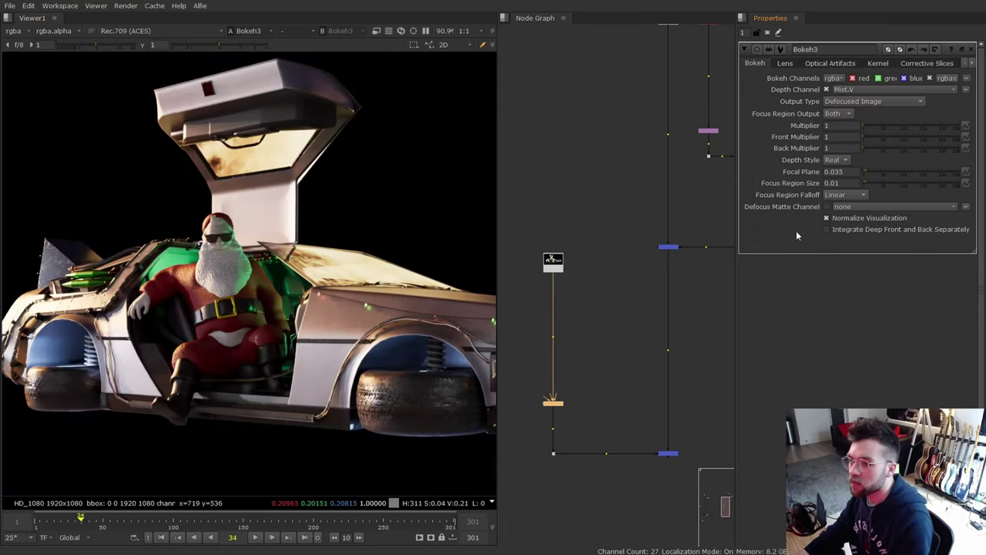
click(841, 125)
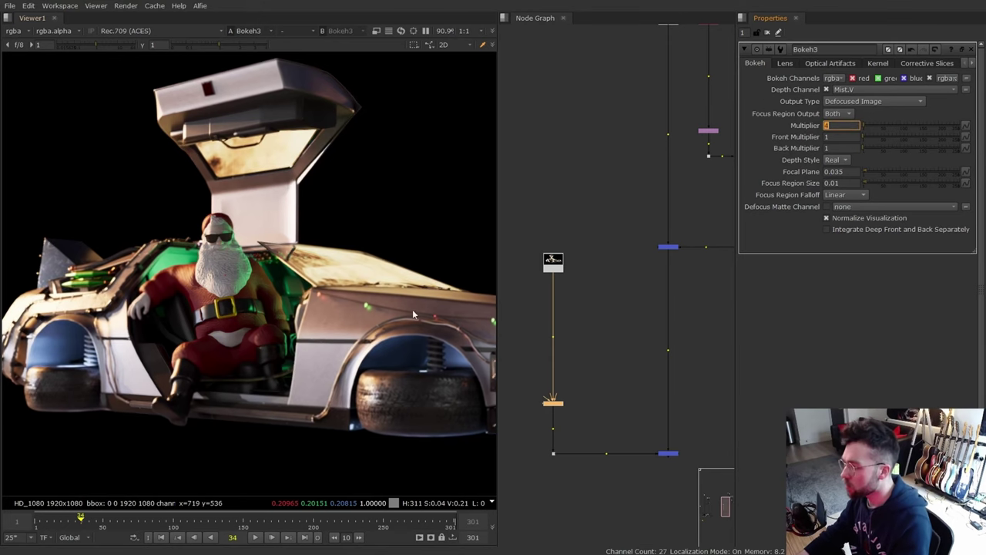
Step: Connect the car Bokeh's kernel input to the aperture kernel, raise the multiplier to 6 and view the car's rear in the final merge
scroll(413, 315, up, 2)
middle_drag(464, 323, 29, 291)
scroll(533, 353, up, 2)
drag(570, 420, 586, 374)
middle_drag(625, 297, 535, 495)
drag(586, 374, 590, 350)
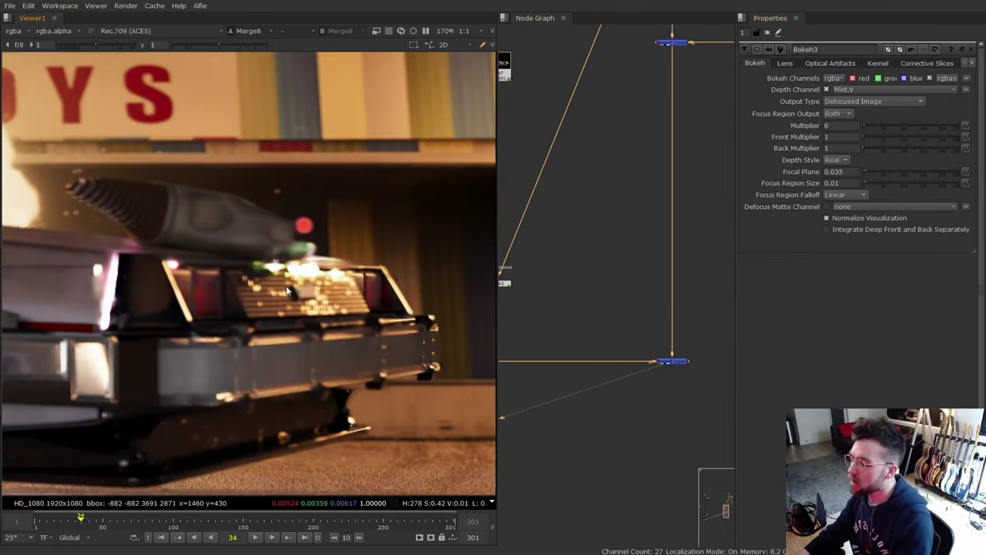
Step: Set the car Bokeh's multiplier to 10 and check the defocus on the car's rear bumper close up
drag(842, 126, 762, 118)
text(10)
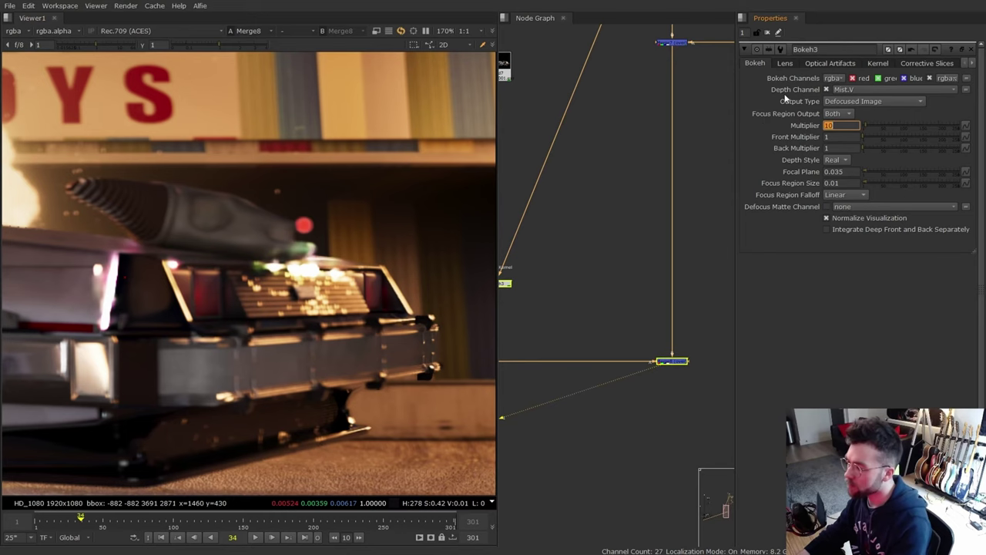
key(Return)
scroll(438, 274, up, 5)
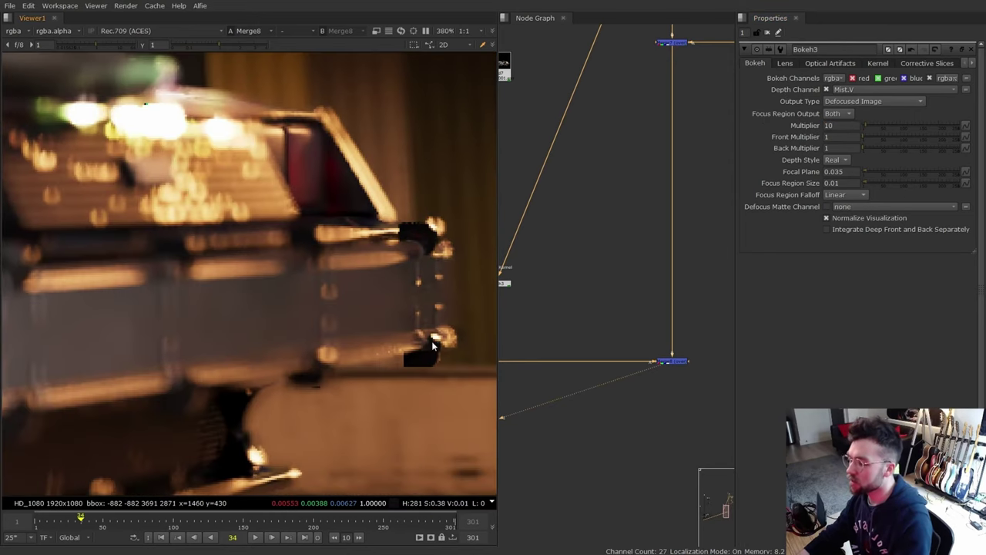
scroll(432, 345, down, 3)
Step: Examine the artefacts at the rear bumper's edge and sample the Read's Mist values inside and along that edge, then return to the RGBA view
middle_drag(565, 281, 663, 415)
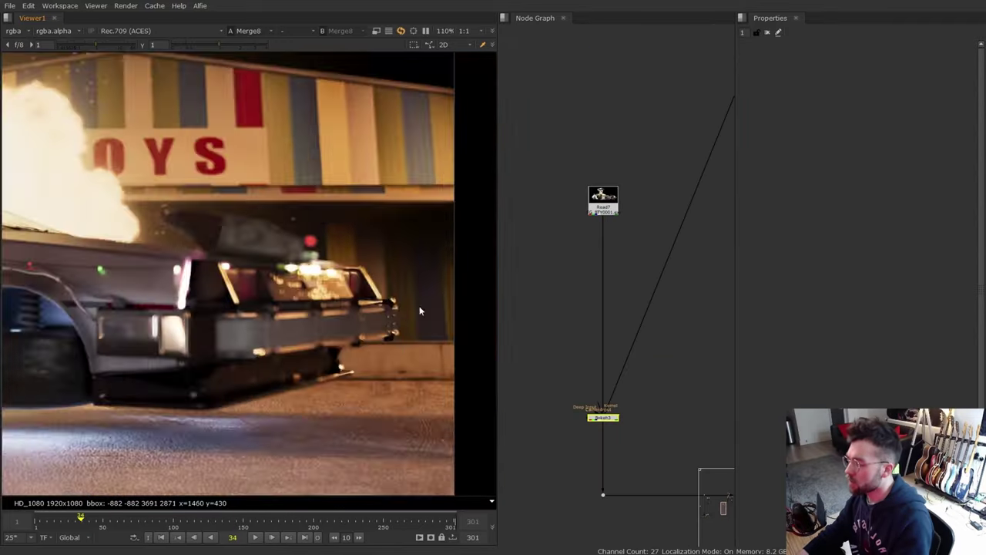
scroll(423, 311, up, 5)
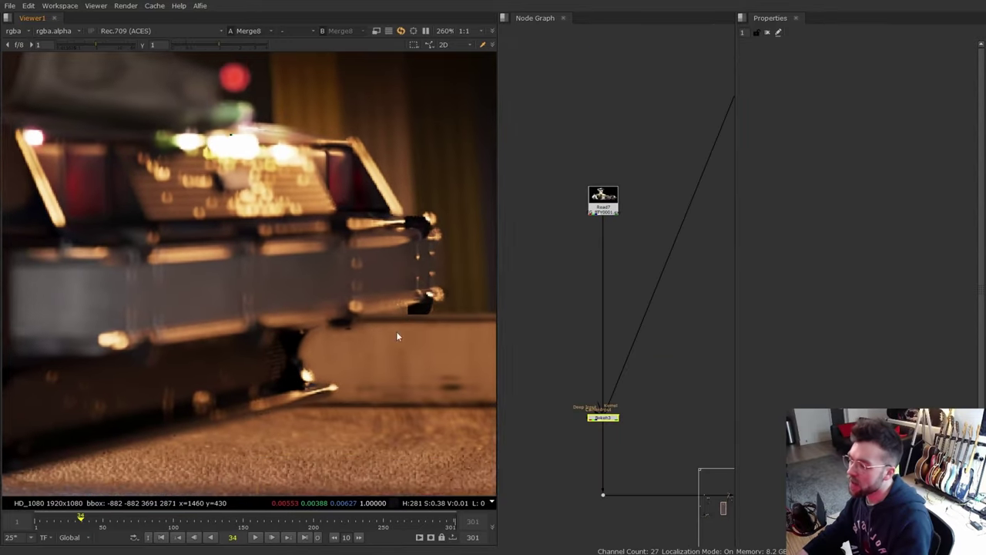
scroll(397, 336, up, 3)
key(alt+q)
click(401, 358)
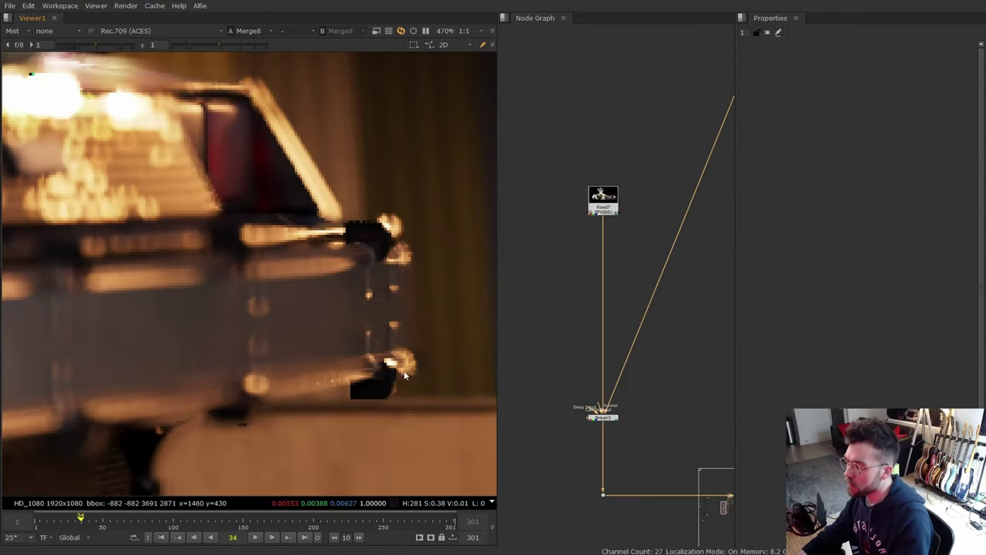
scroll(409, 309, up, 2)
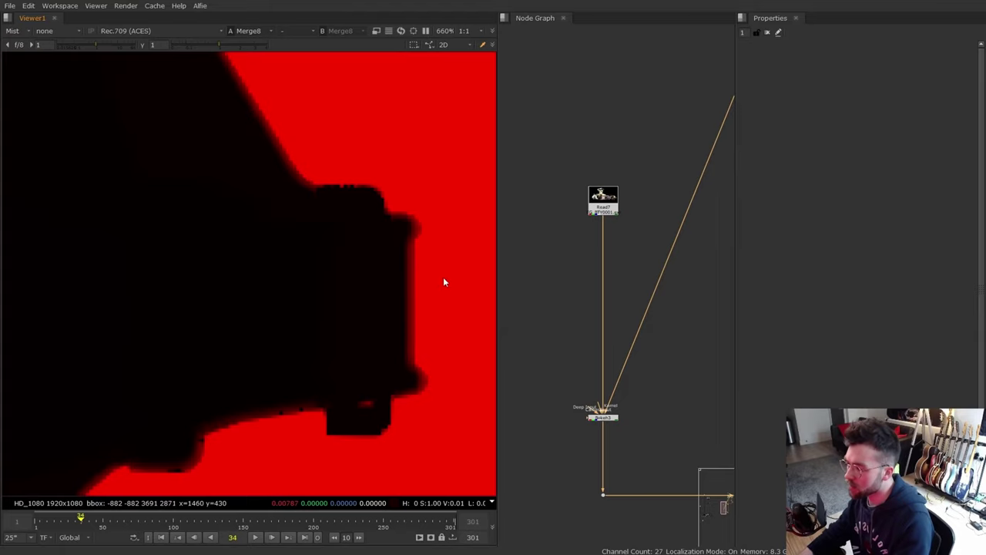
key(1)
scroll(439, 282, up, 3)
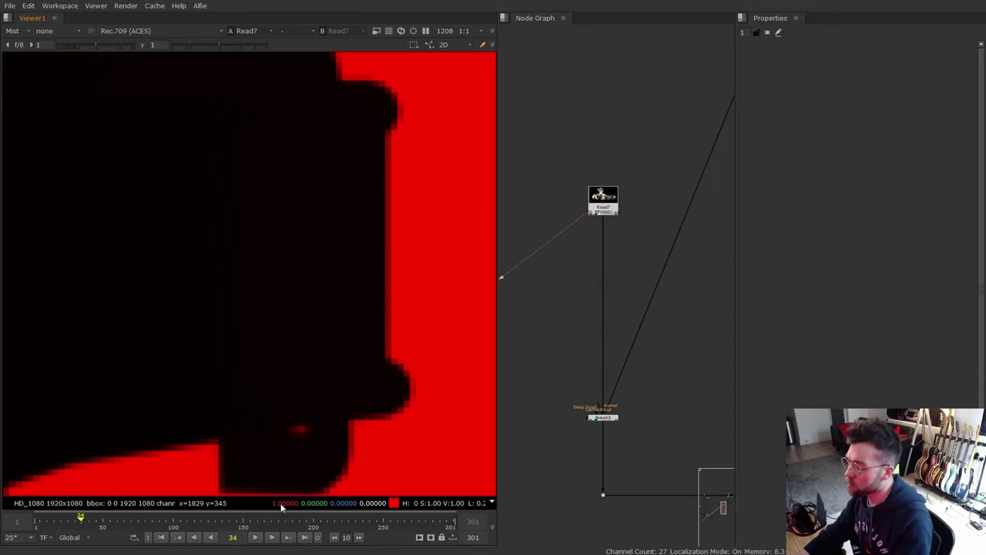
ctrl+click(339, 323)
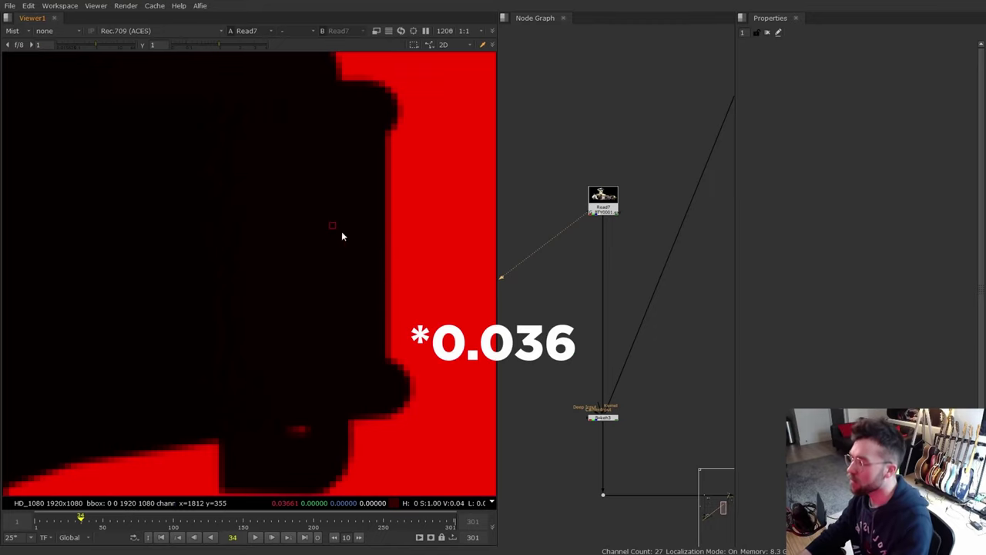
ctrl+drag(342, 231, 377, 288)
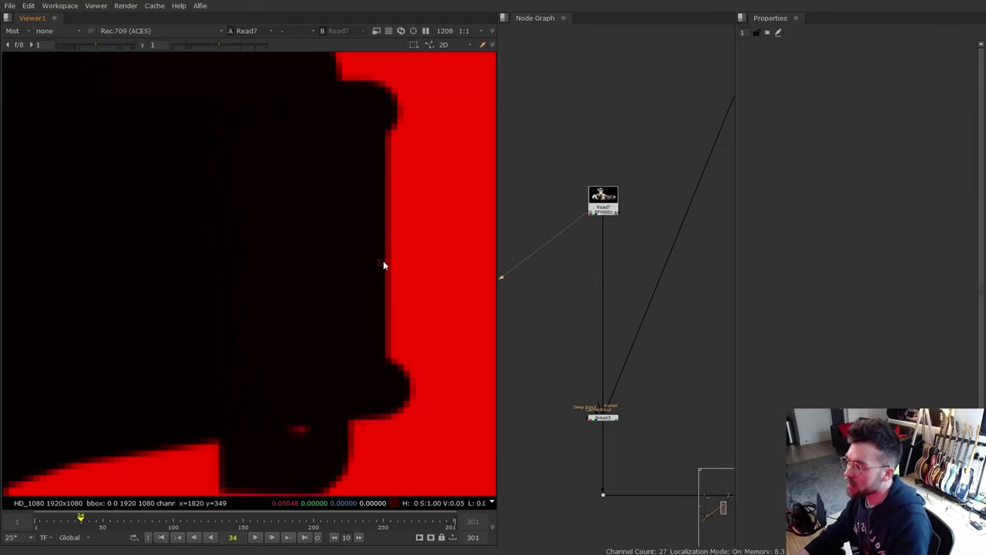
key(f)
key(alt+q)
click(327, 289)
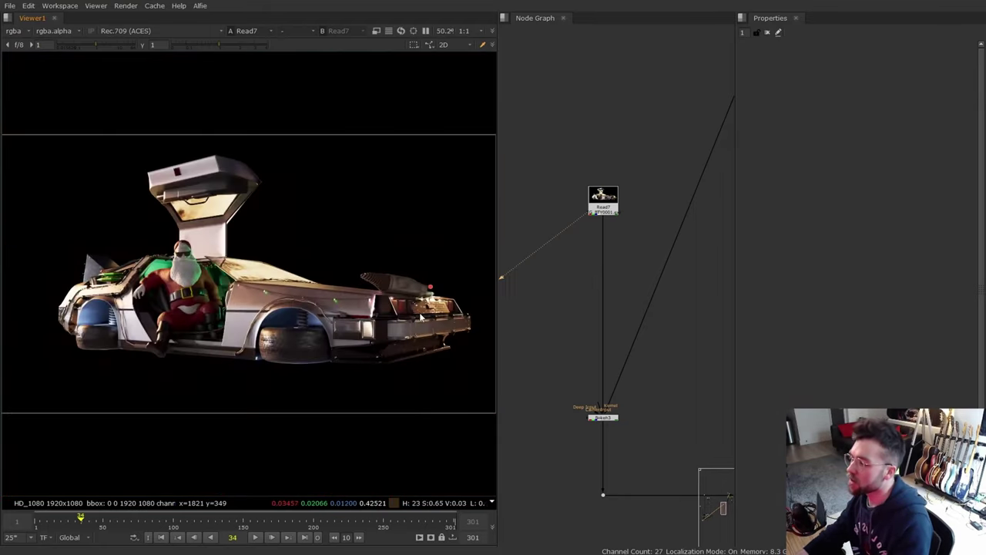
Step: Add a Shuffle node branching off the car's Read and view it at the car's rear
scroll(453, 310, up, 4)
middle_drag(453, 310, 374, 285)
scroll(373, 288, up, 3)
scroll(602, 323, up, 3)
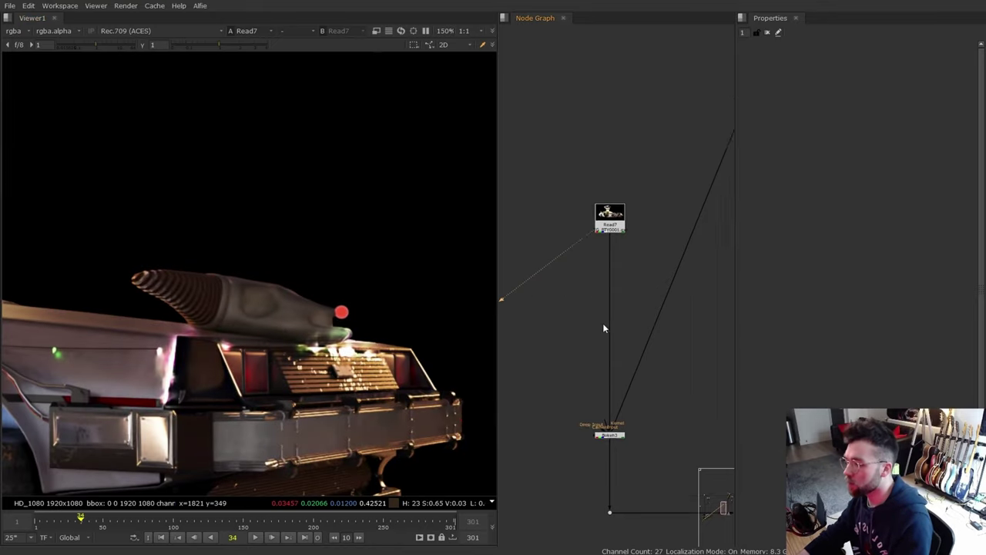
key(Tab)
text(shuffle)
key(Return)
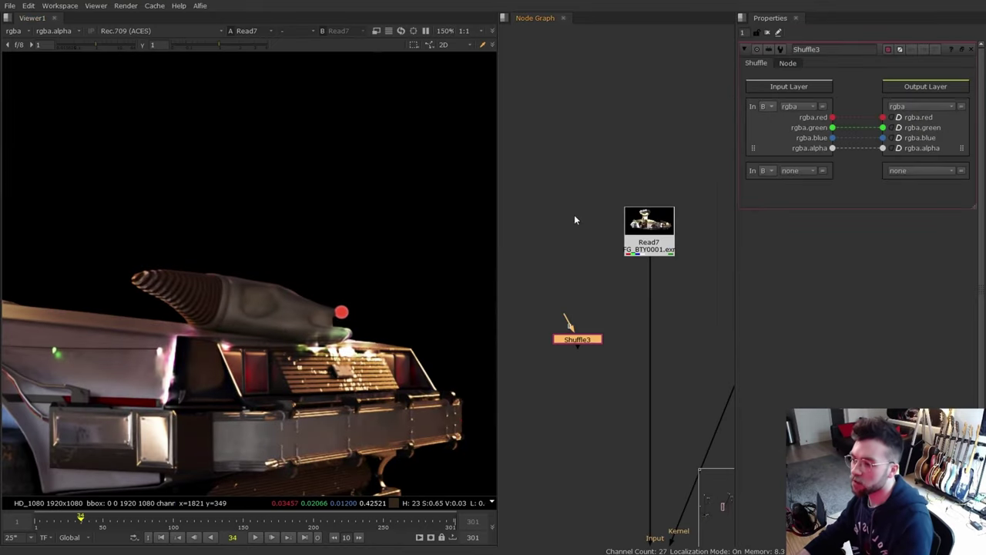
drag(577, 341, 569, 336)
key(1)
Step: Set the Shuffle's input layer to Mist and route Mist.V into the red, green, blue and alpha outputs
click(798, 107)
click(806, 175)
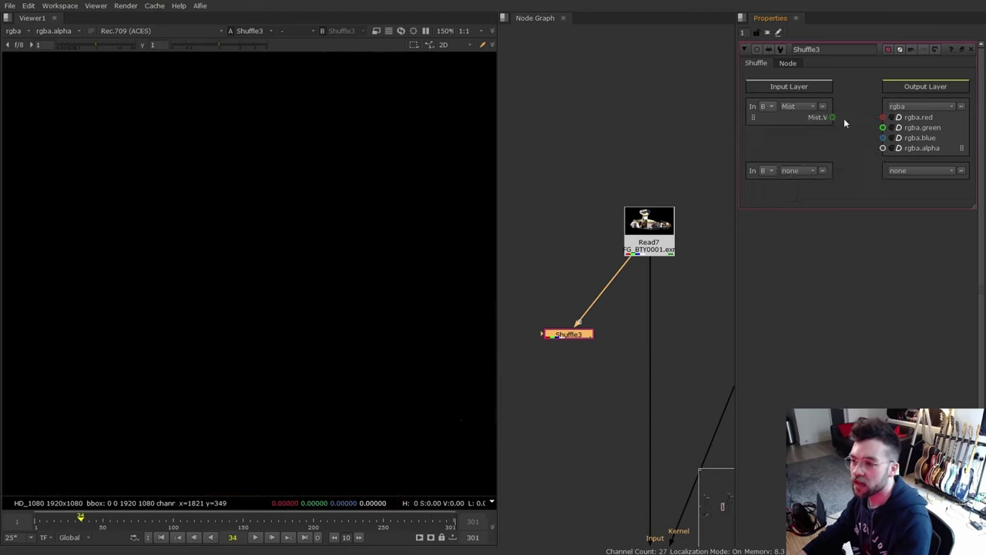
drag(754, 118, 917, 139)
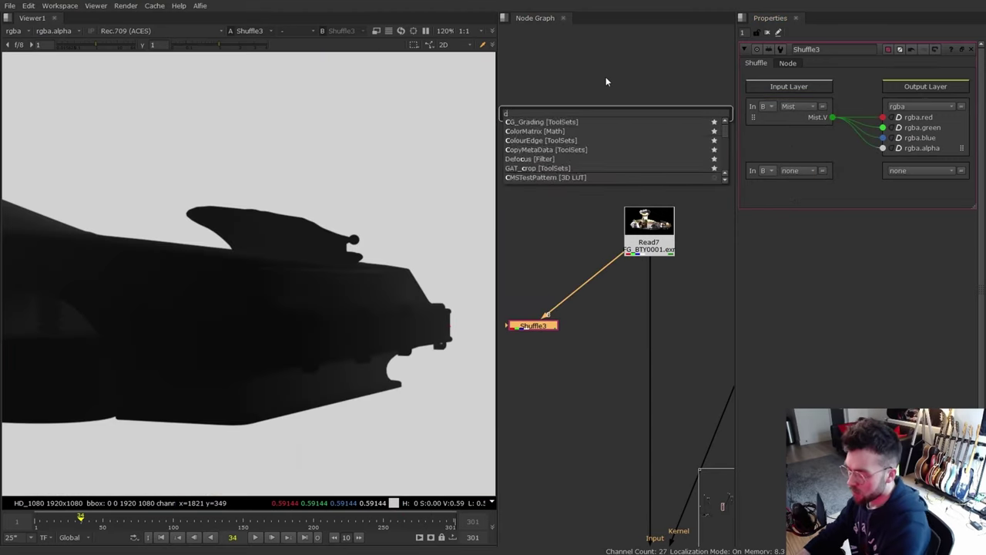
Step: Insert a ColourEdge node below the Mist Shuffle
text(olour)
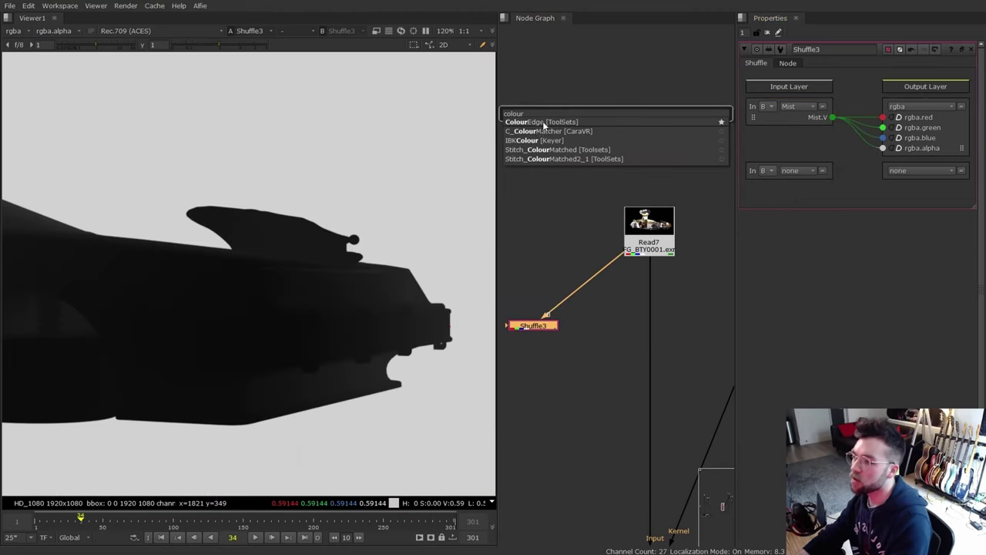
key(Return)
drag(540, 346, 540, 389)
click(597, 361)
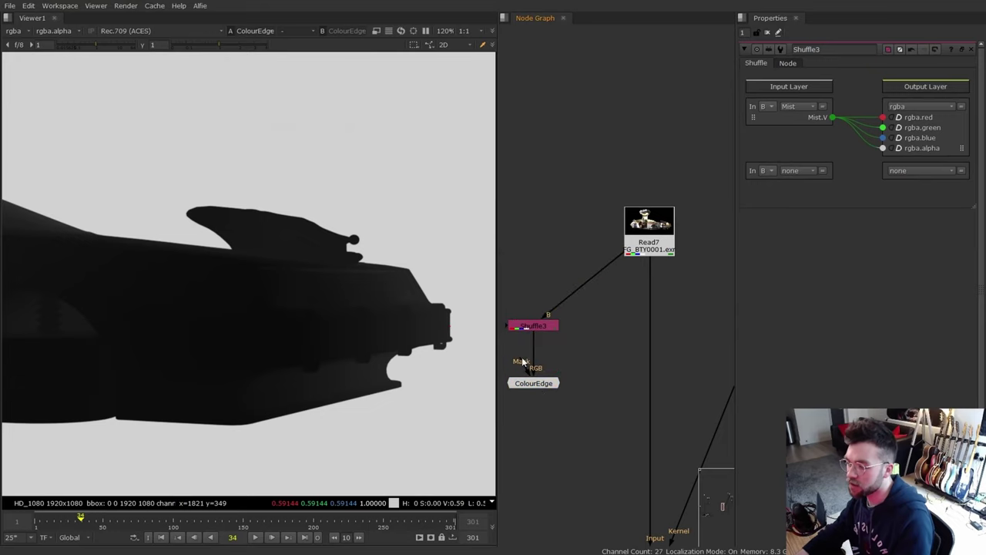
Step: Connect the ColourEdge's Mask input to the car's Read and enable Invert Matte
middle_drag(564, 342, 591, 342)
drag(560, 382, 679, 231)
click(581, 339)
double_click(584, 372)
click(879, 124)
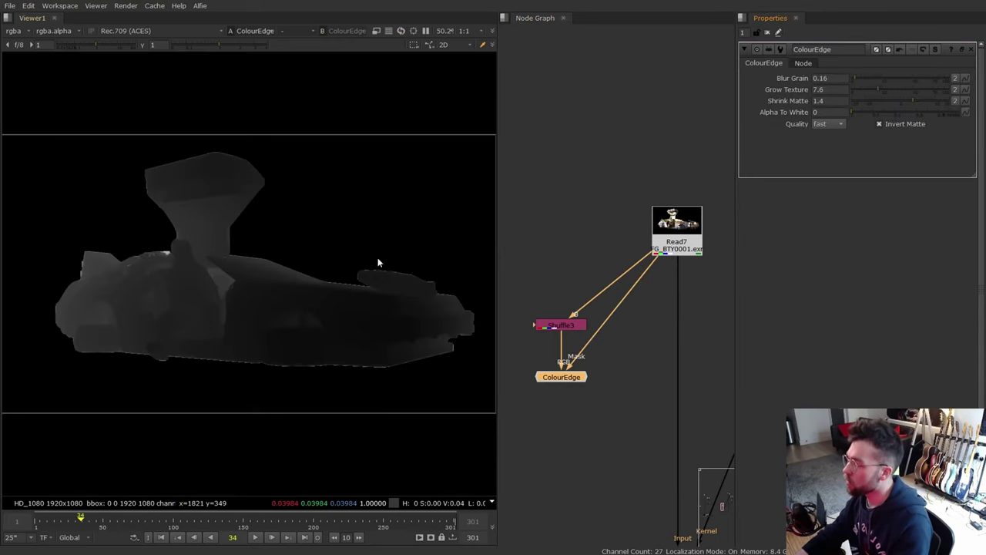
Step: Set the ColourEdge's Grow Texture to 20.5 and Shrink Matte to -0.4, checking the edge at the car's rear
scroll(378, 263, up, 4)
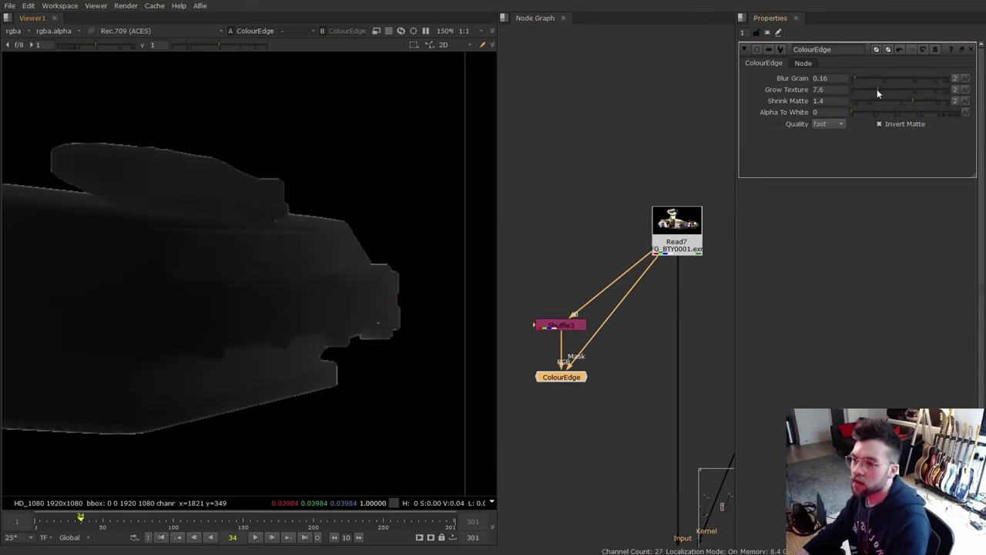
drag(876, 89, 896, 89)
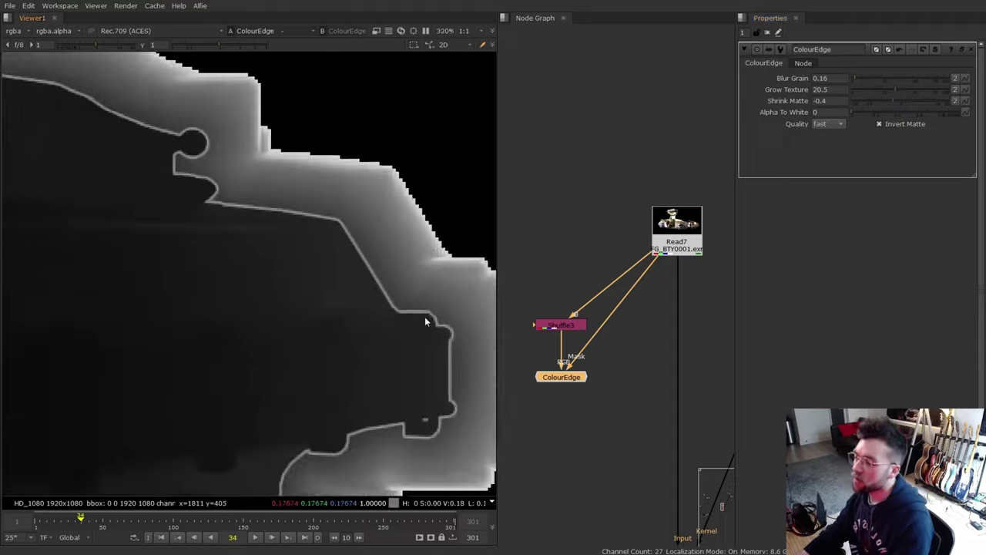
scroll(384, 255, down, 1)
scroll(408, 323, up, 5)
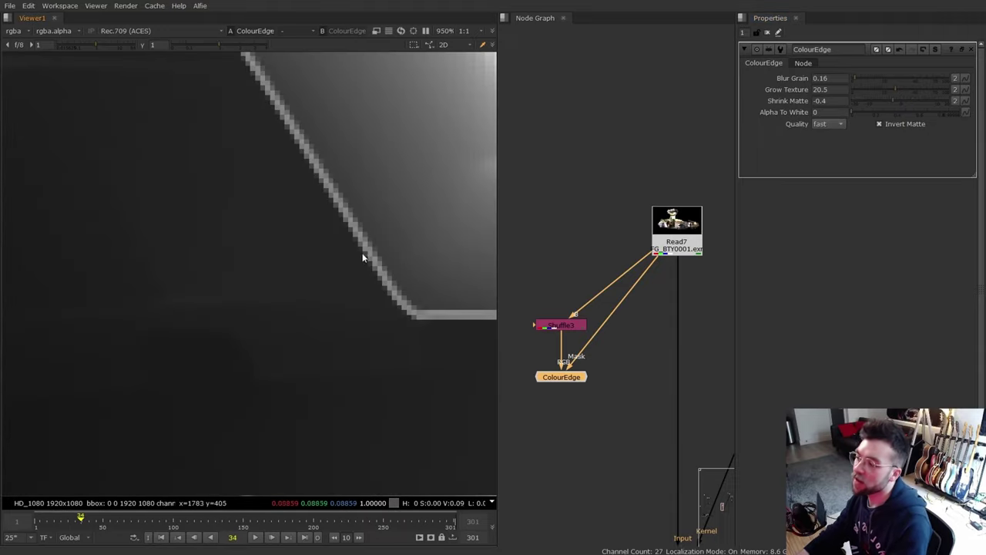
scroll(309, 248, down, 4)
Step: Set the ColourEdge's Shrink Matte to 2.6 and inspect the extended depth around the rear bumper
drag(890, 102, 916, 105)
scroll(319, 255, down, 4)
scroll(342, 259, up, 4)
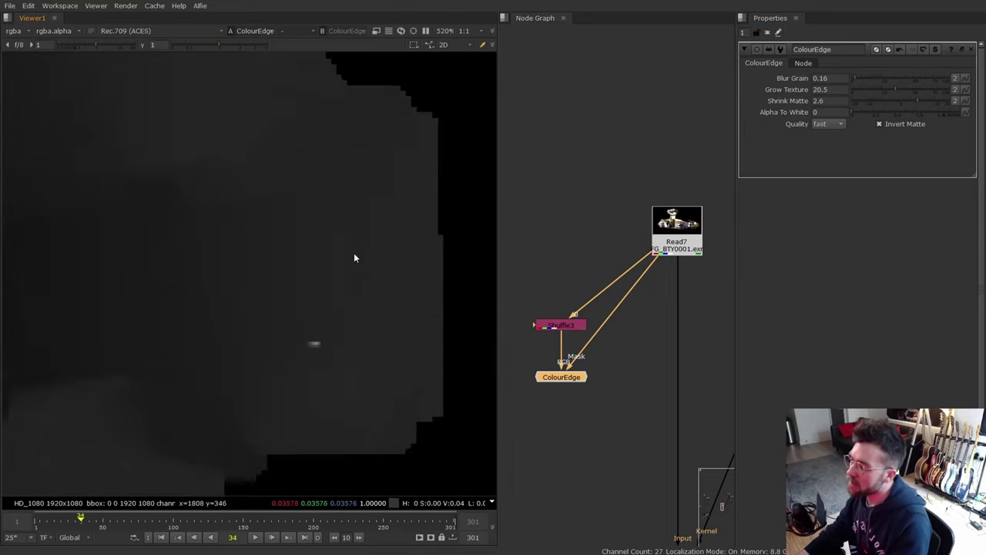
scroll(333, 266, down, 8)
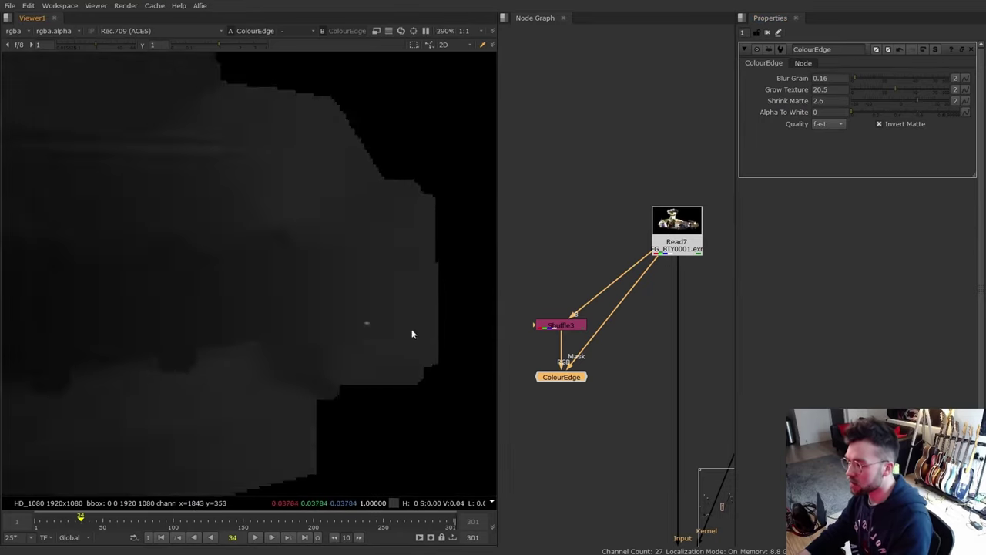
scroll(380, 252, up, 5)
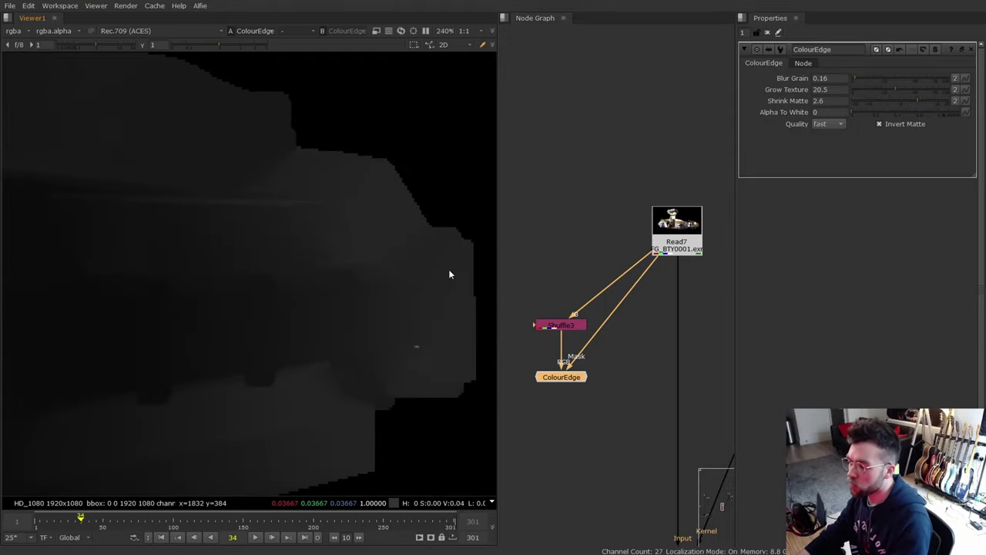
Step: Insert a Shuffle between the car's Read and its Bokeh, and connect its A input to the ColourEdge
click(613, 420)
key(Tab)
text(shuff)
key(Return)
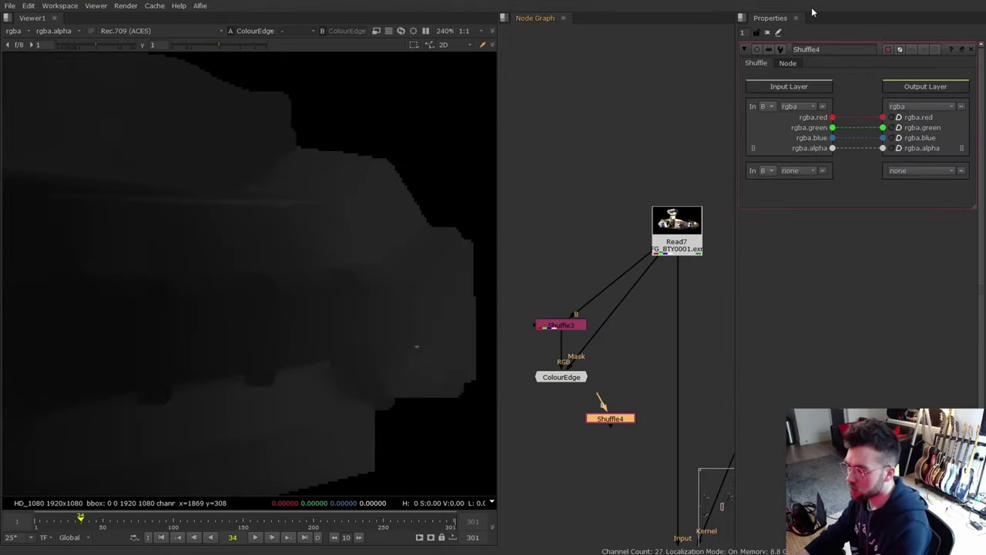
drag(615, 423, 684, 411)
middle_drag(684, 411, 654, 358)
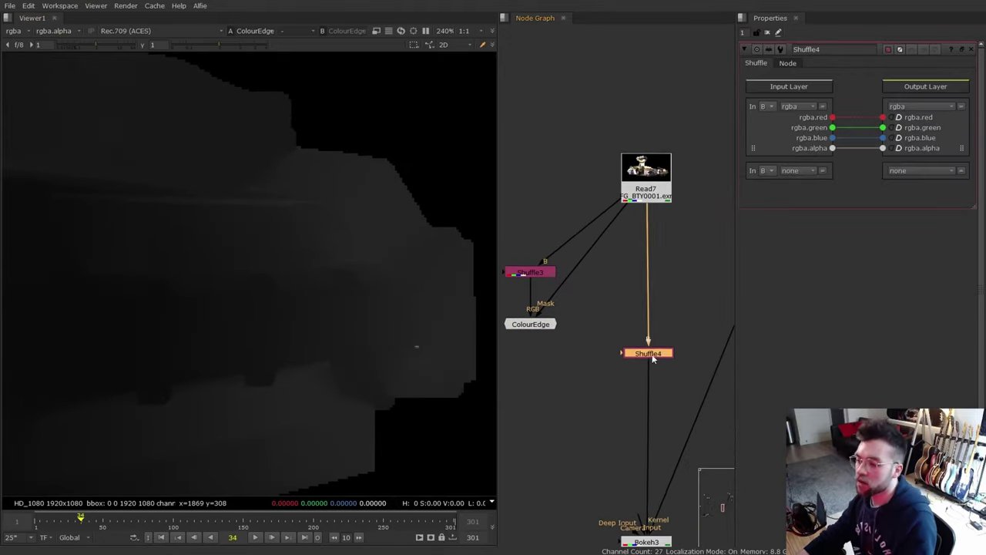
drag(652, 358, 619, 370)
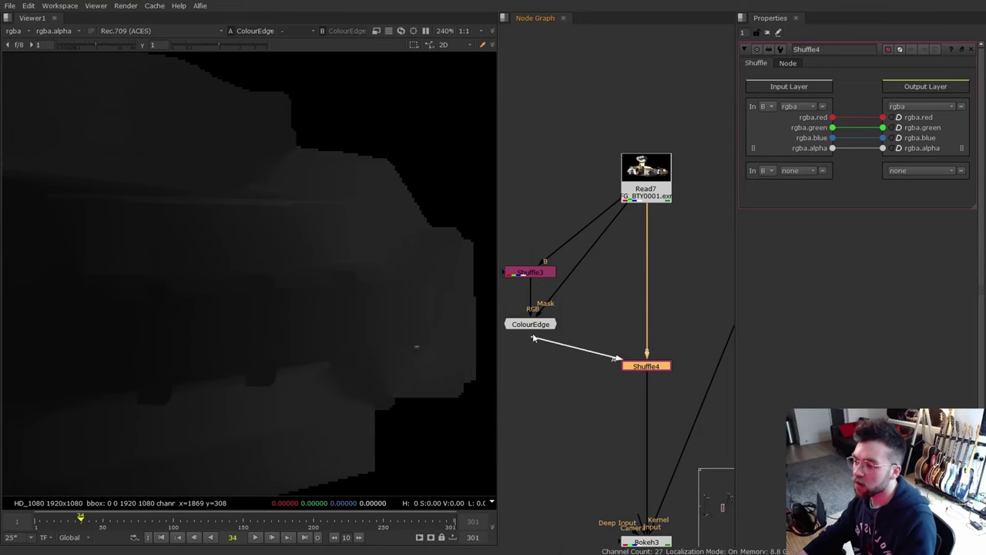
drag(533, 337, 532, 324)
Step: View the new Shuffle and route the red channel of its A input into the Mist output layer
click(651, 366)
key(1)
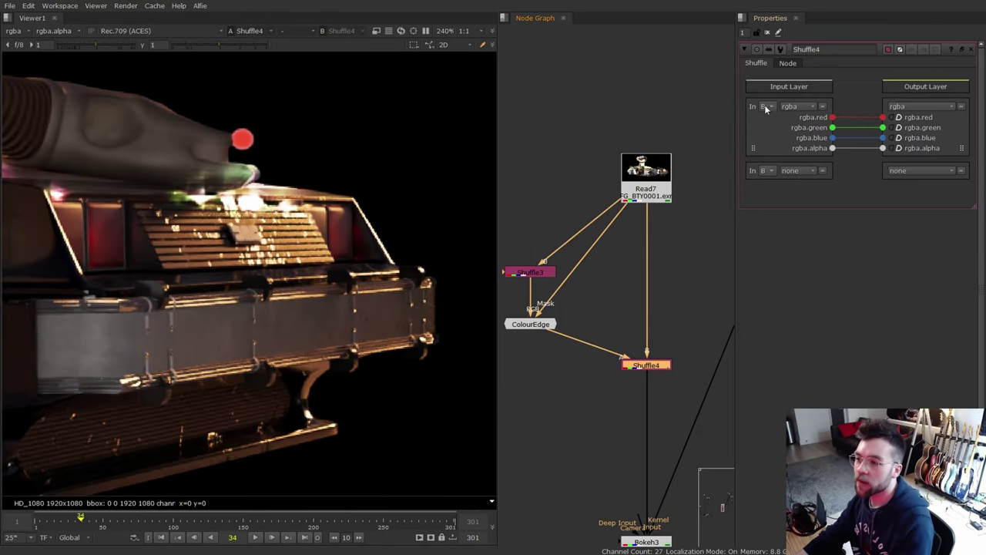
click(765, 108)
click(767, 119)
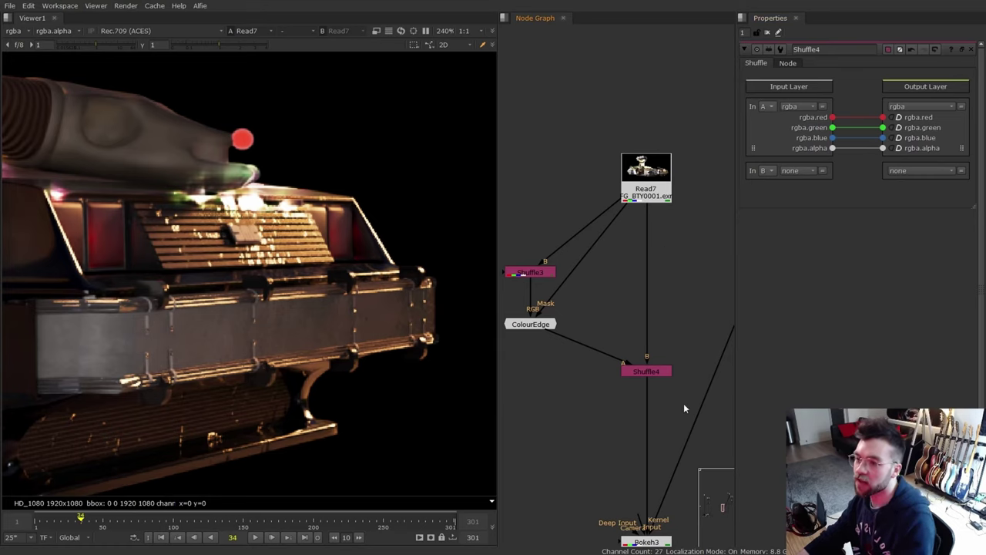
click(921, 105)
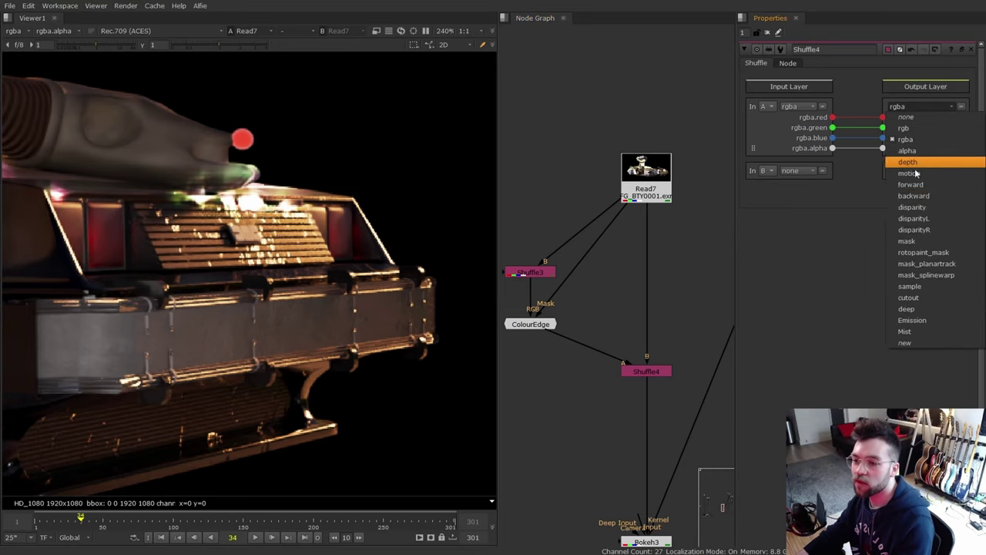
click(909, 325)
Step: Display the Shuffle's Mist layer with the viewer gain raised to 32 and inspect the car's rear
click(547, 338)
key(f)
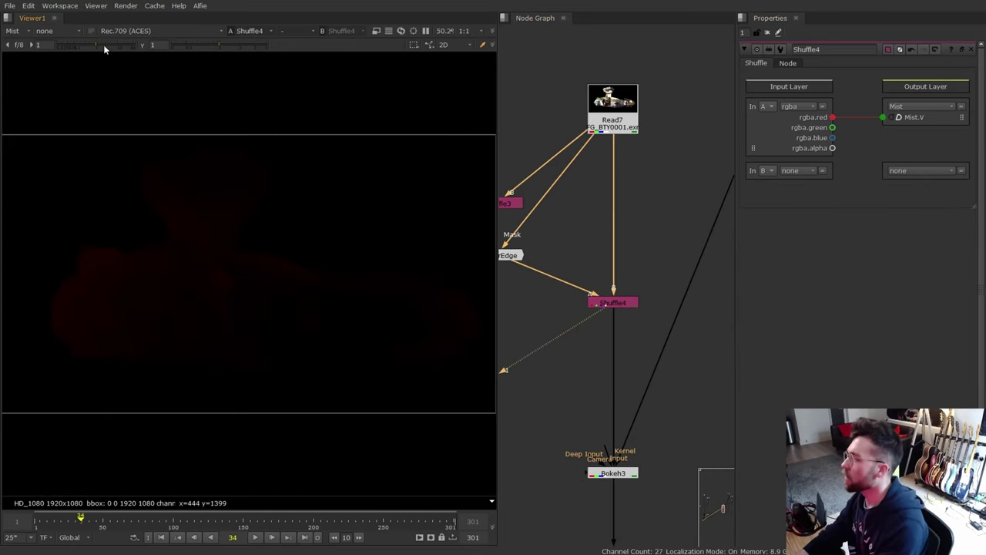
drag(113, 44, 134, 45)
scroll(336, 252, up, 5)
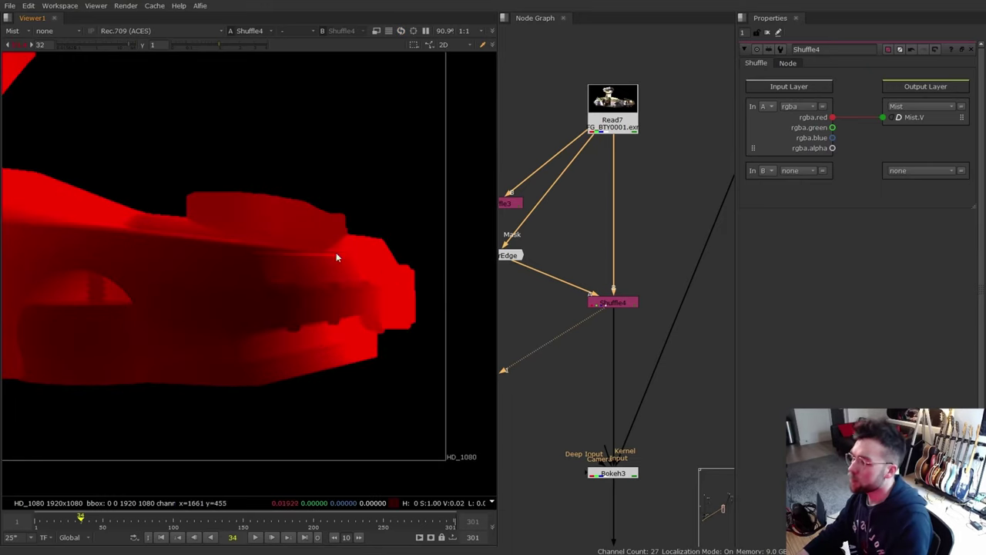
scroll(409, 279, up, 2)
Step: Toggle the ColourEdge and the Mist output Shuffle off and on to compare the original and extended depth edges
click(510, 255)
key(d)
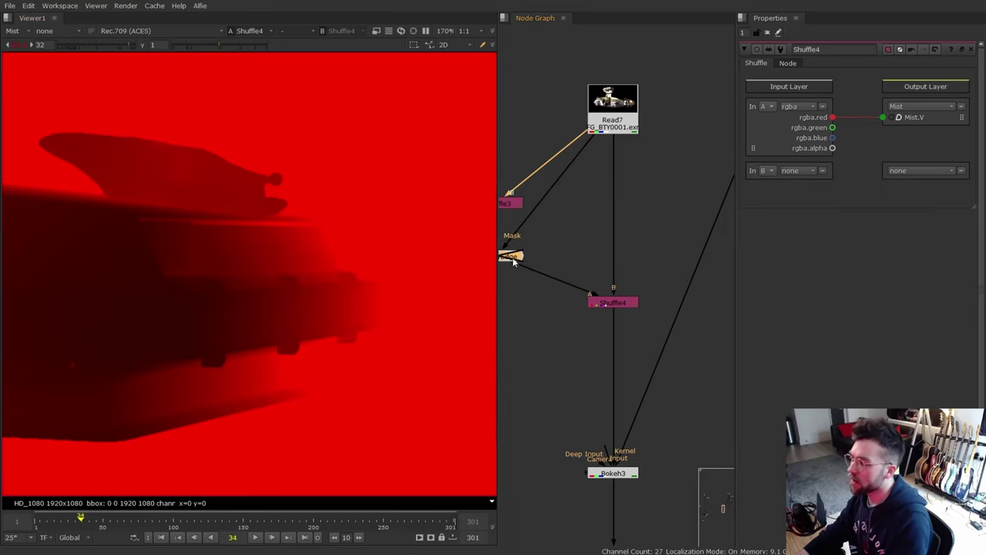
key(d)
key(d)
click(617, 303)
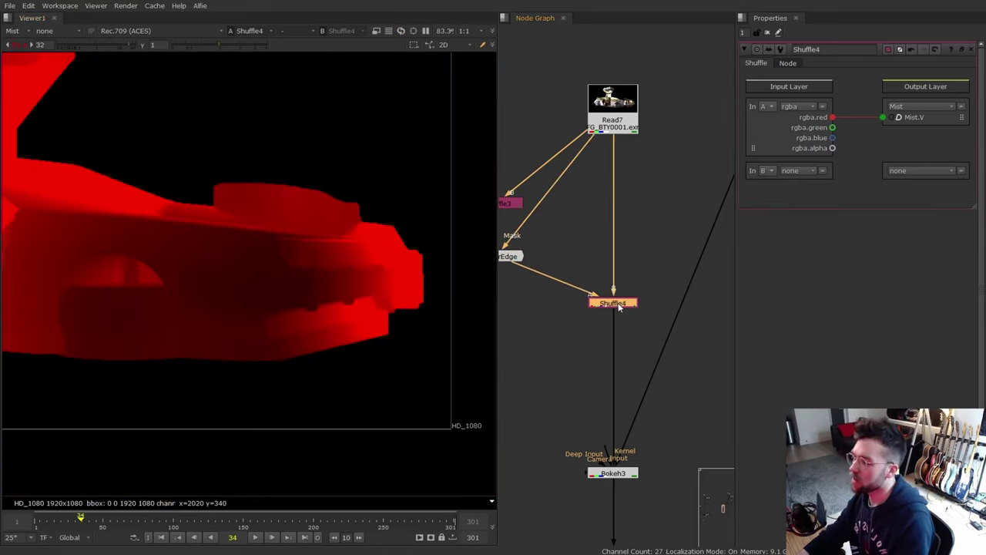
key(d)
key(d)
key(d)
key(d)
key(d)
key(d)
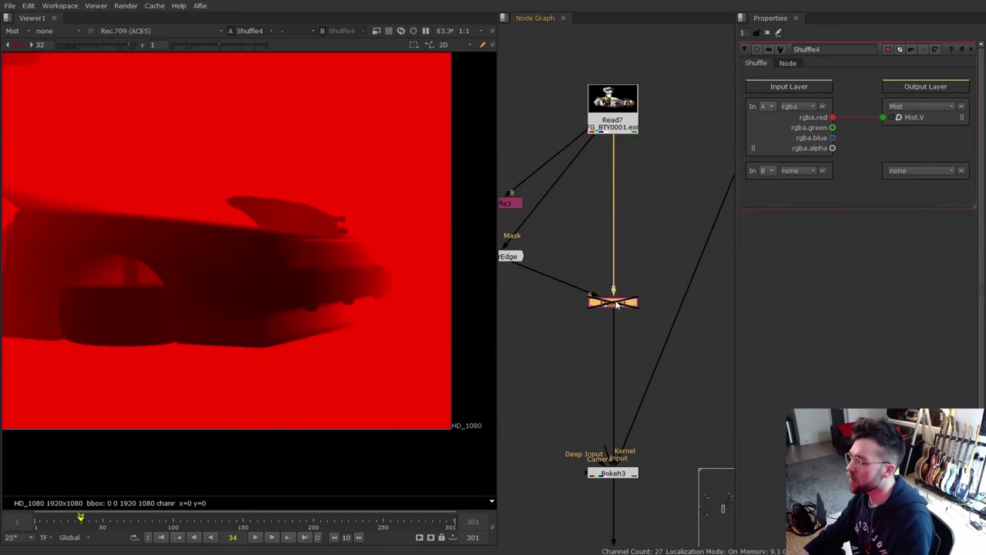
Step: View the car's Bokeh result in RGBA and set its Multiplier to 20
scroll(626, 393, down, 3)
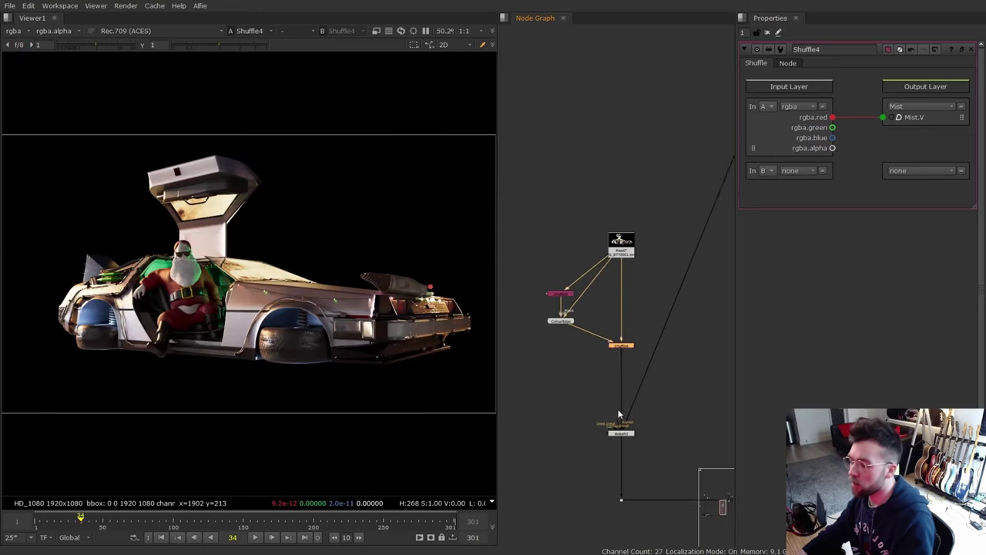
middle_drag(619, 414, 602, 309)
click(603, 325)
key(1)
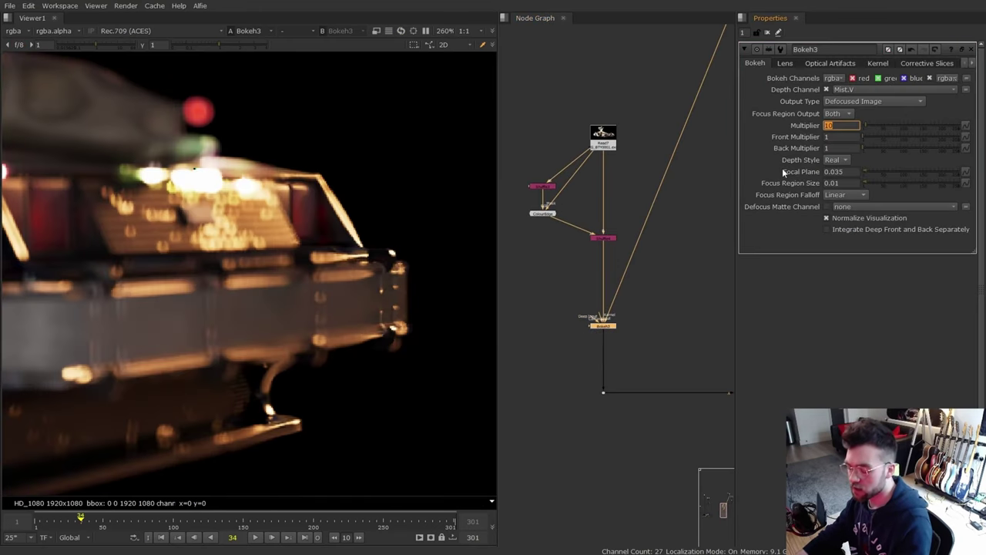
text(20)
key(Return)
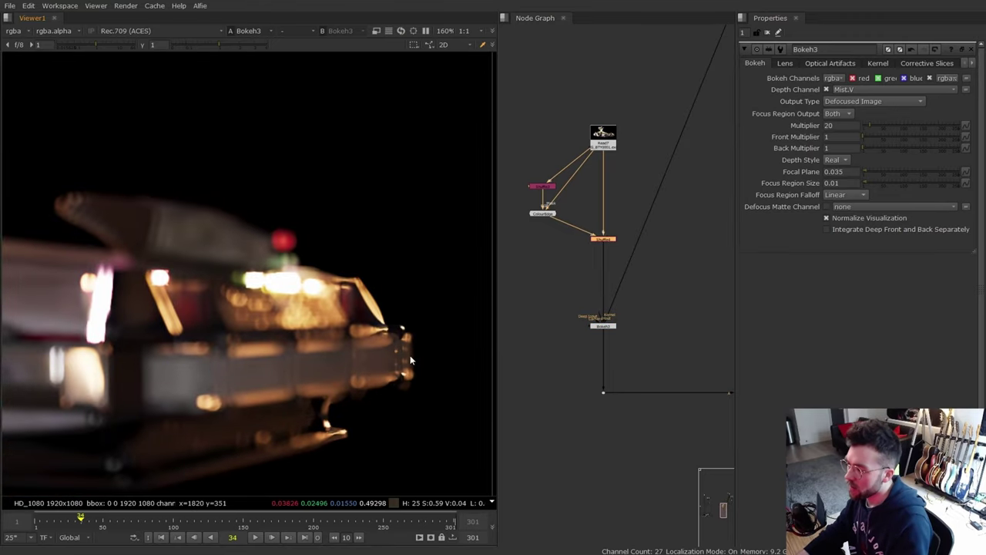
Step: Disable the Mist output Shuffle to compare the defocused rear bumper's edge without the depth fix
middle_drag(434, 329, 455, 290)
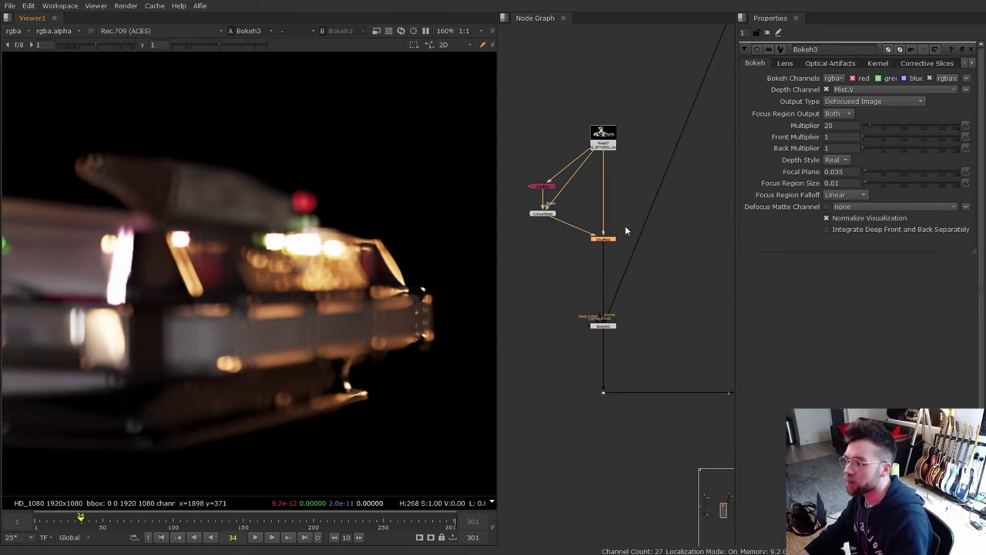
key(d)
scroll(381, 209, up, 3)
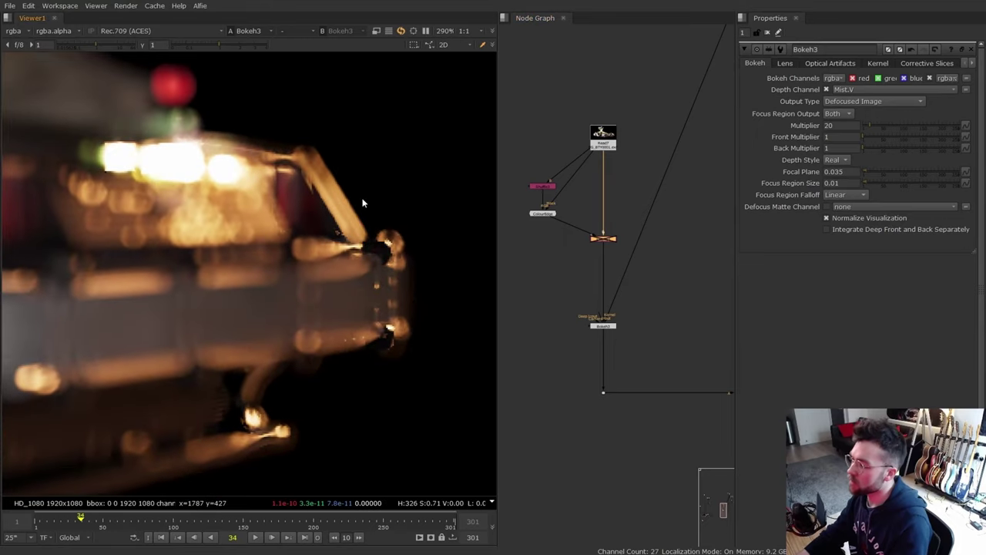
middle_drag(362, 198, 361, 185)
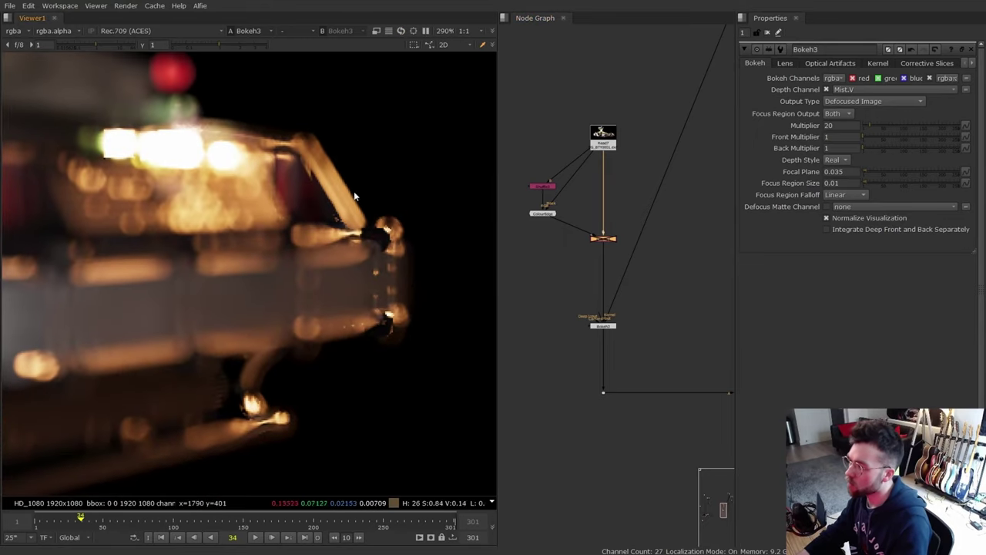